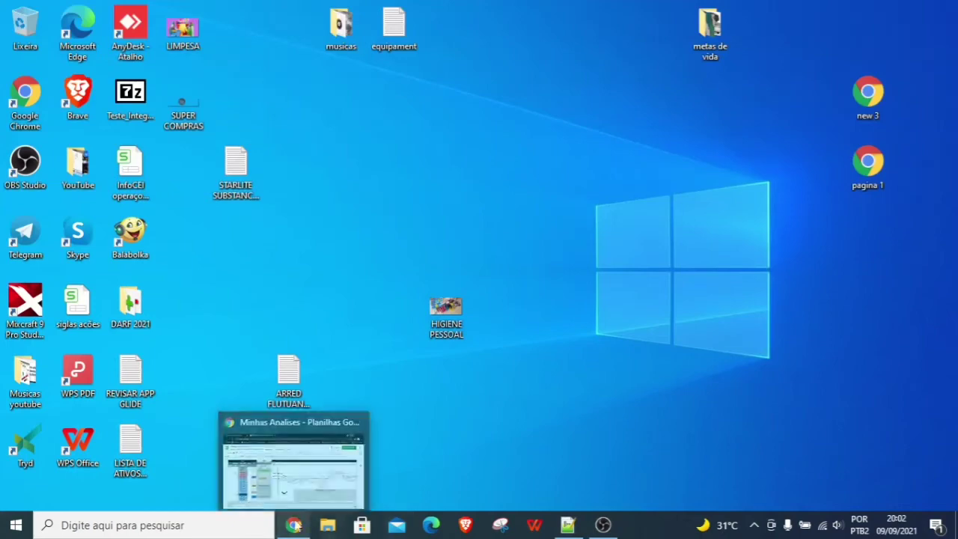
Restore the Minhas Analises spreadsheet window, then switch to the My Drive page in Google Drive
{"action": "left_click", "coordinate": [294, 525]}
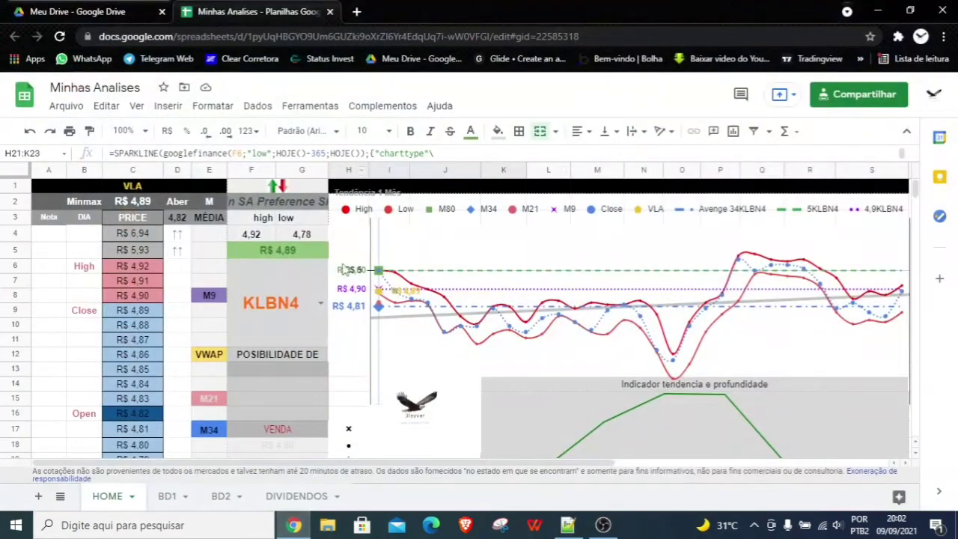
{"action": "left_click", "coordinate": [127, 16]}
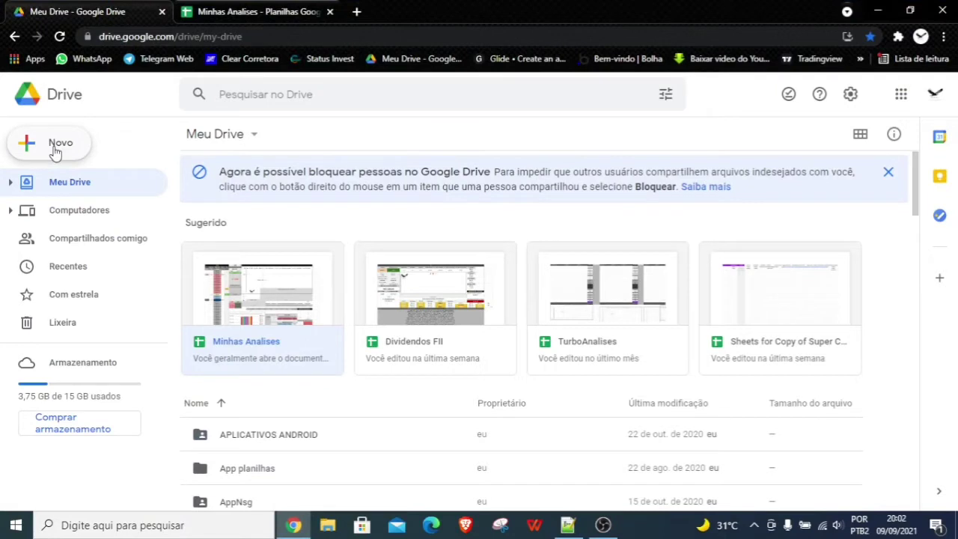
Create a new blank Google Sheets spreadsheet from My Drive
{"action": "left_click", "coordinate": [55, 150]}
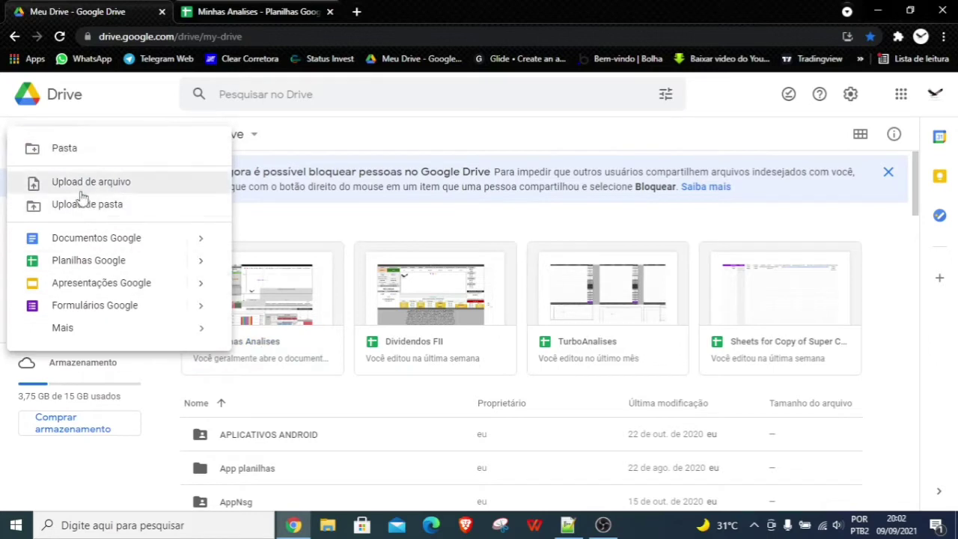
{"action": "left_click", "coordinate": [75, 260]}
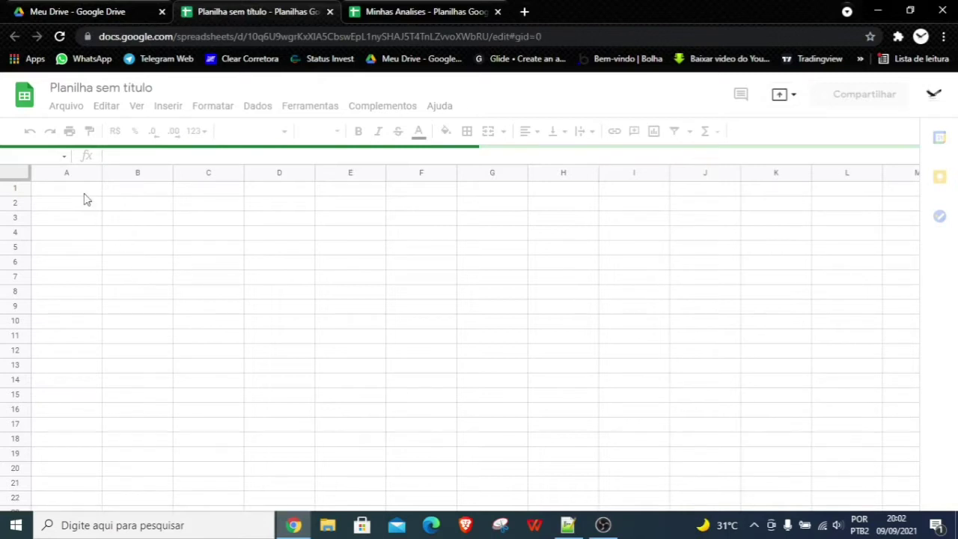
{"action": "left_click", "coordinate": [149, 217]}
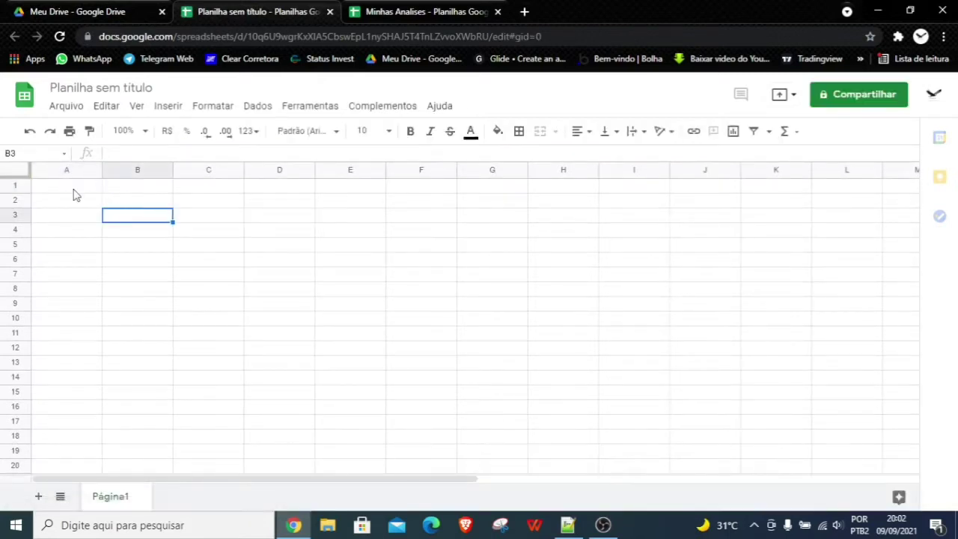
Merge cells A1 through K1 into a single heading cell
{"action": "left_click_drag", "start_coordinate": [71, 187], "coordinate": [442, 185]}
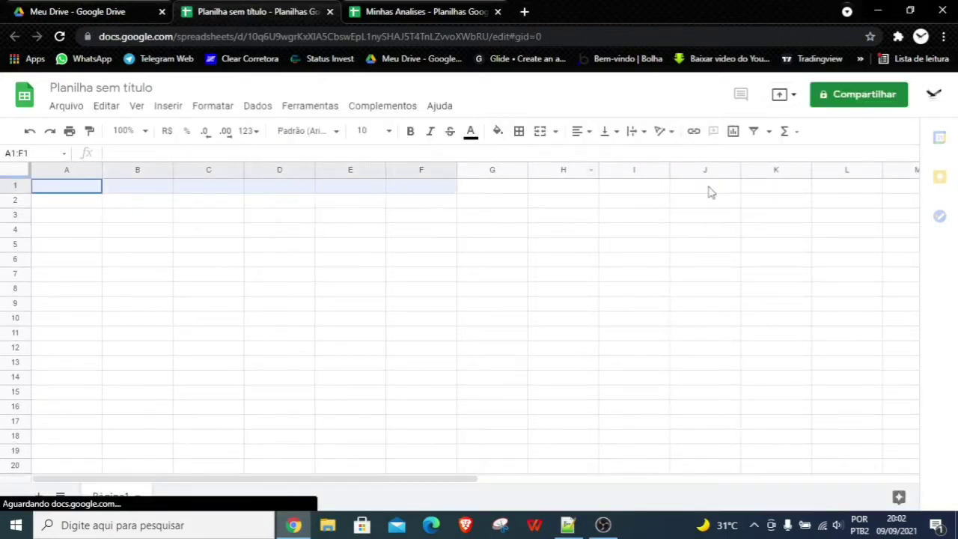
{"action": "left_click_drag", "start_coordinate": [711, 193], "coordinate": [762, 195]}
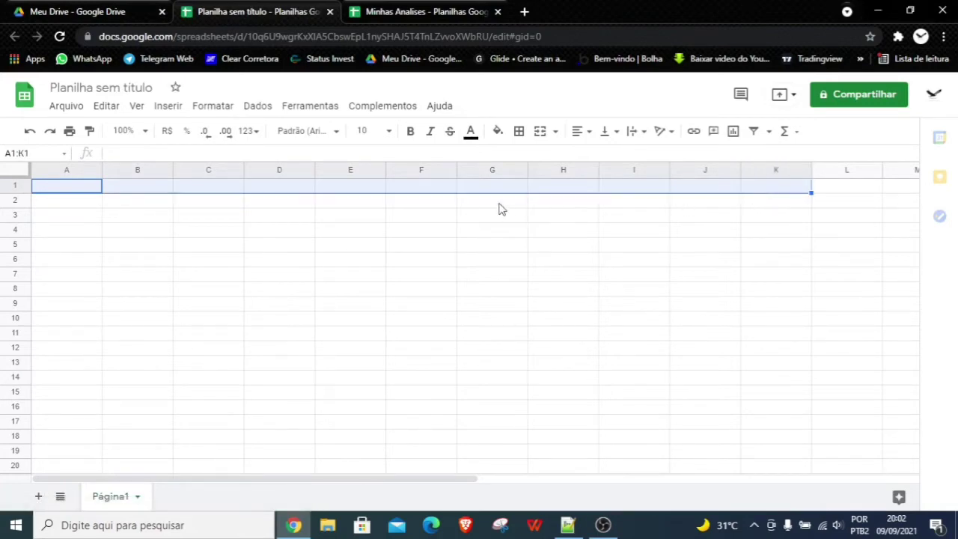
{"action": "left_click", "coordinate": [541, 131]}
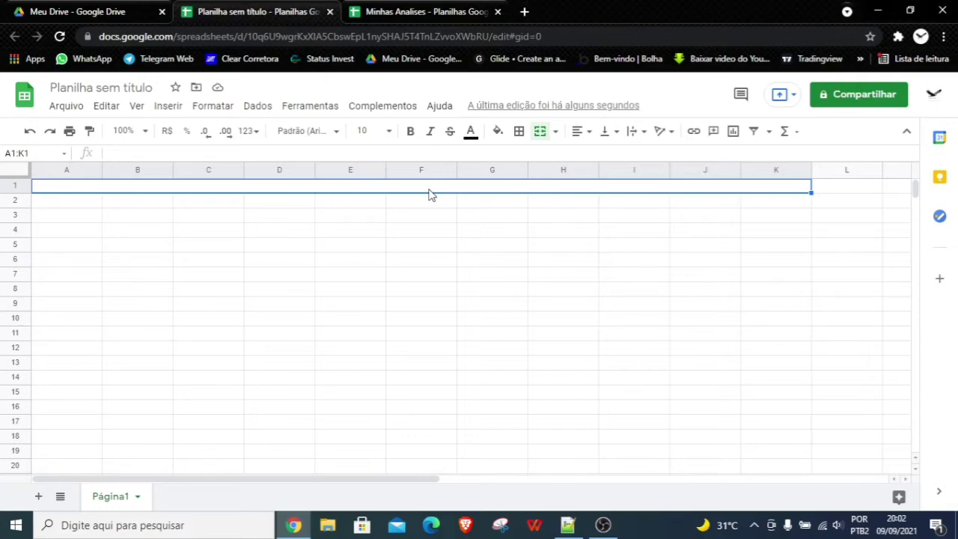
Enter GRAFICO 365 DIAS in merged A1:K1 and center it horizontally
{"action": "type", "text": "g"}
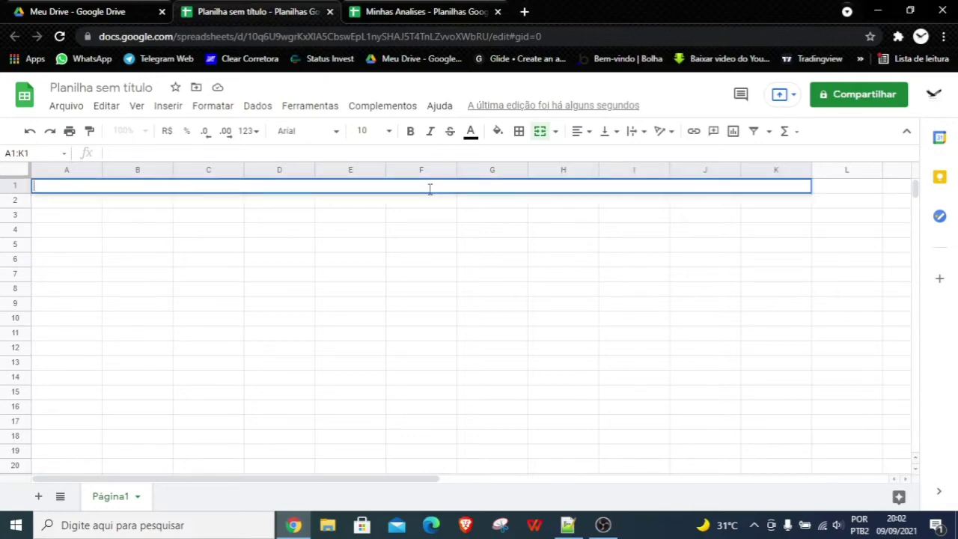
{"action": "type", "text": "GRA"}
{"action": "type", "text": "FICO 365"}
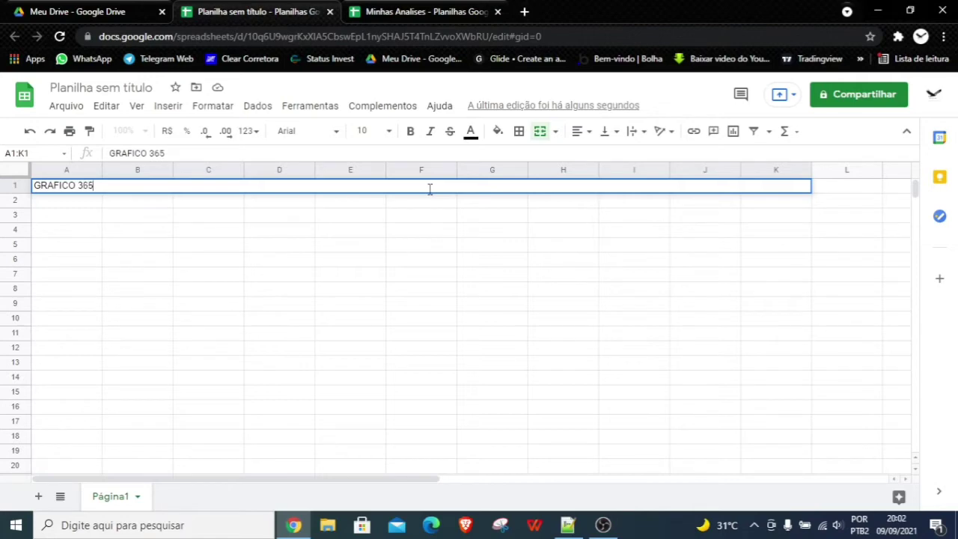
{"action": "type", "text": "DIAS"}
{"action": "left_click", "coordinate": [158, 262]}
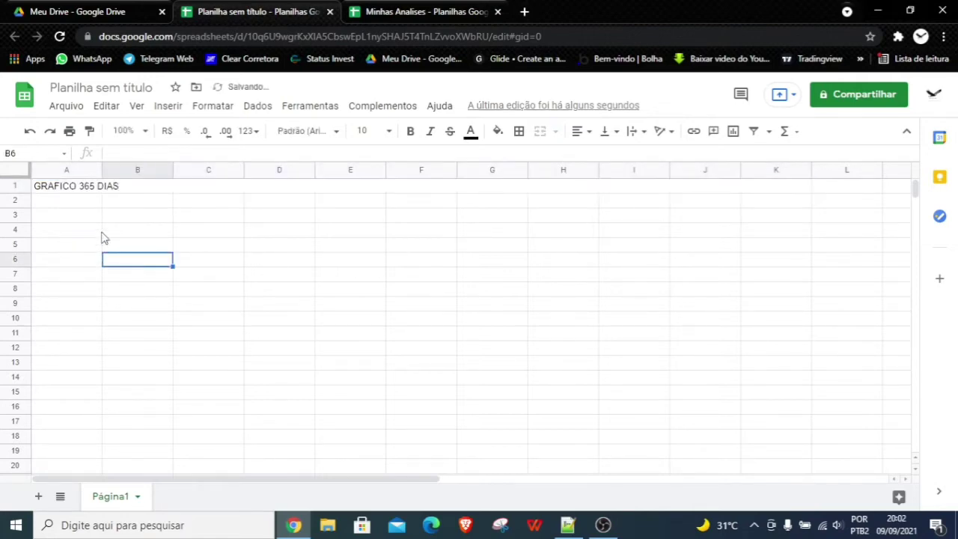
{"action": "left_click", "coordinate": [107, 191]}
{"action": "left_click", "coordinate": [578, 131]}
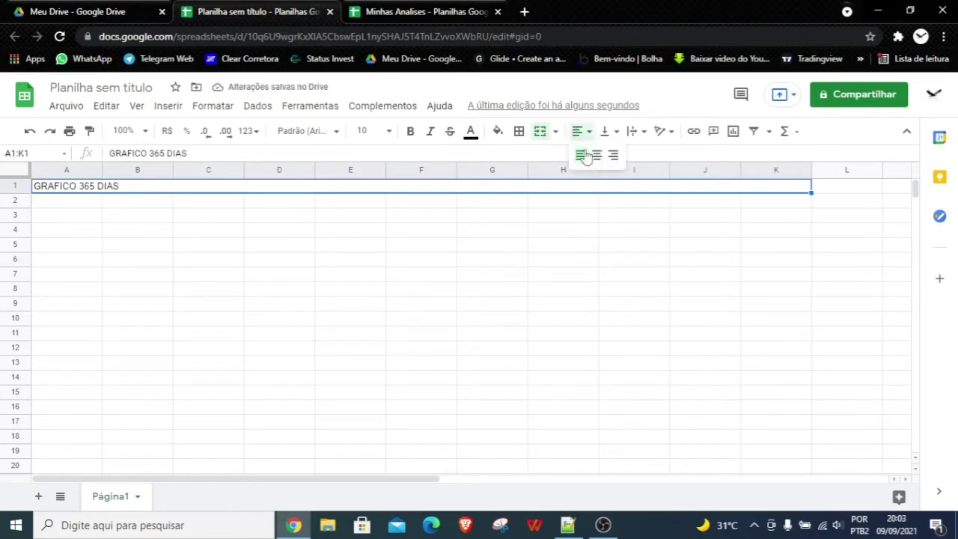
{"action": "left_click", "coordinate": [586, 155]}
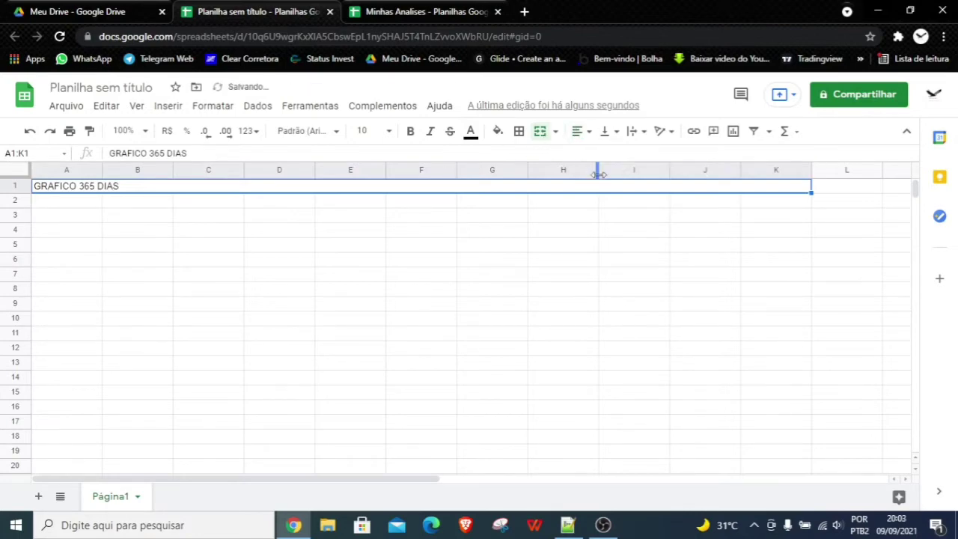
{"action": "left_click", "coordinate": [587, 138]}
{"action": "left_click", "coordinate": [599, 156]}
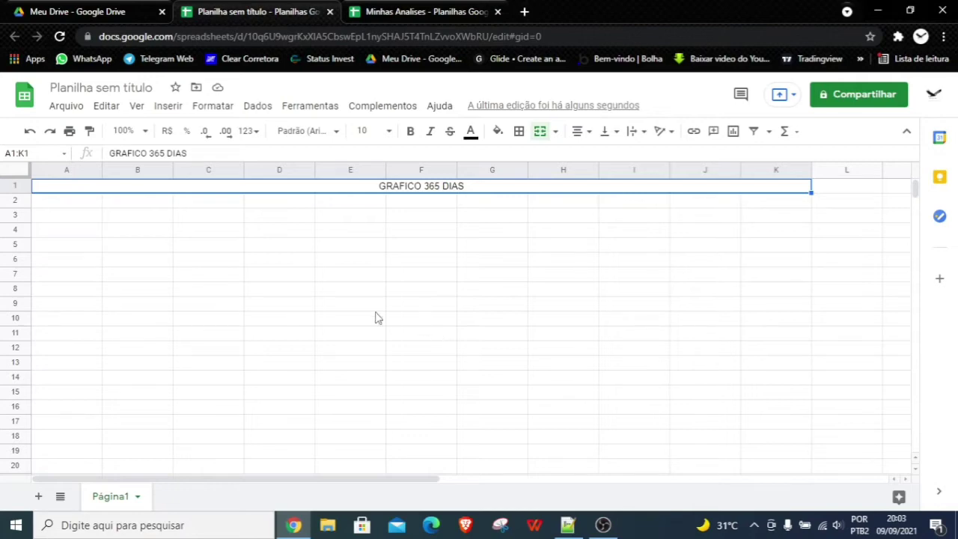
{"action": "left_click", "coordinate": [85, 204]}
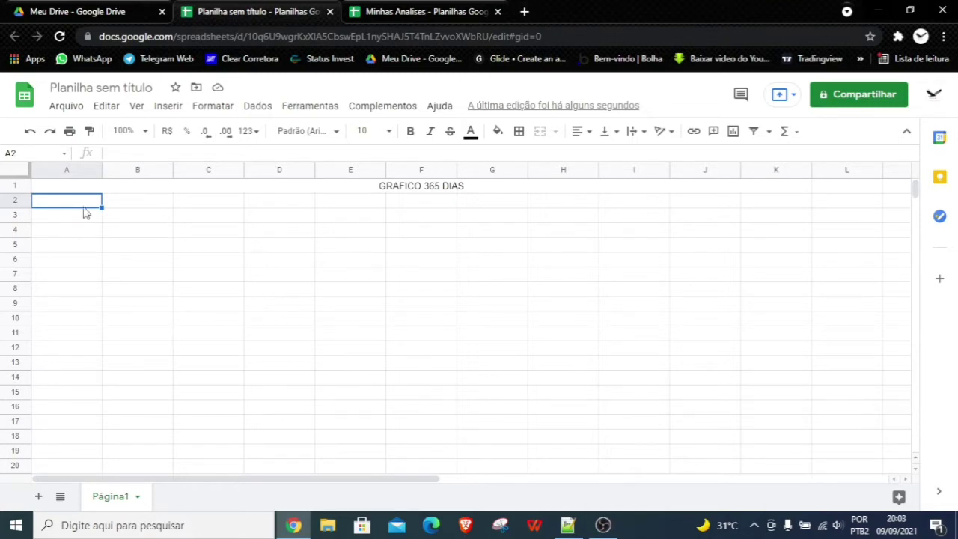
Enter the ticker BOVA11 in cell A2
{"action": "type", "text": "bo"}
{"action": "key", "text": "BackSpace"}
{"action": "key", "text": "BackSpace"}
{"action": "type", "text": "BO"}
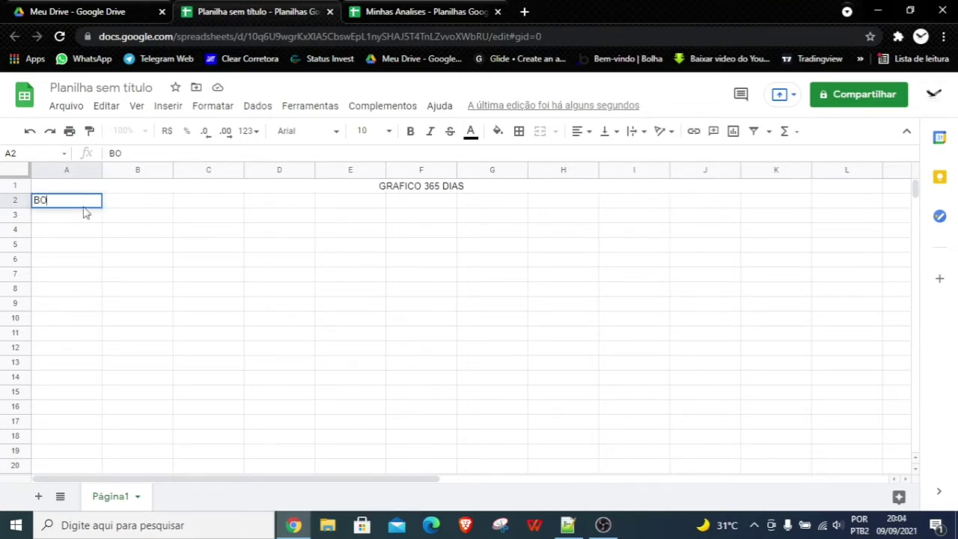
{"action": "type", "text": "VA11"}
{"action": "key", "text": "Return"}
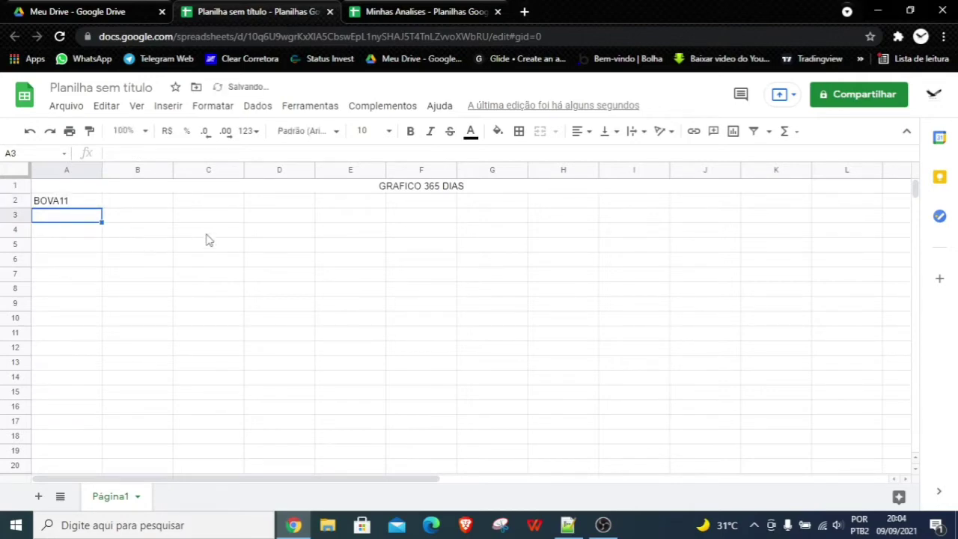
Put =GOOGLEFINANCE(A2;"PRICE") in B2 to show BOVA11's current price
{"action": "left_click", "coordinate": [155, 206]}
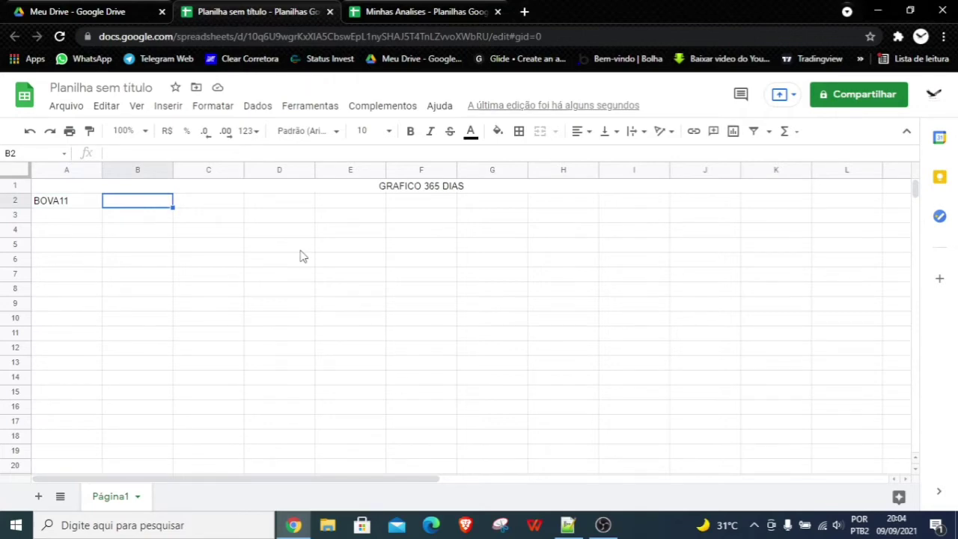
{"action": "type", "text": "=GOOGLE"}
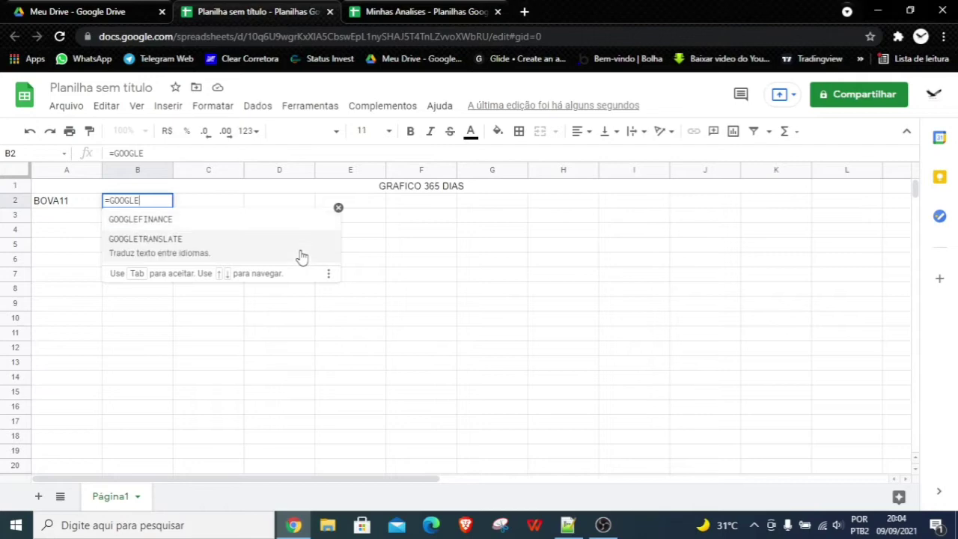
{"action": "left_click", "coordinate": [302, 256]}
{"action": "key", "text": "BackSpace"}
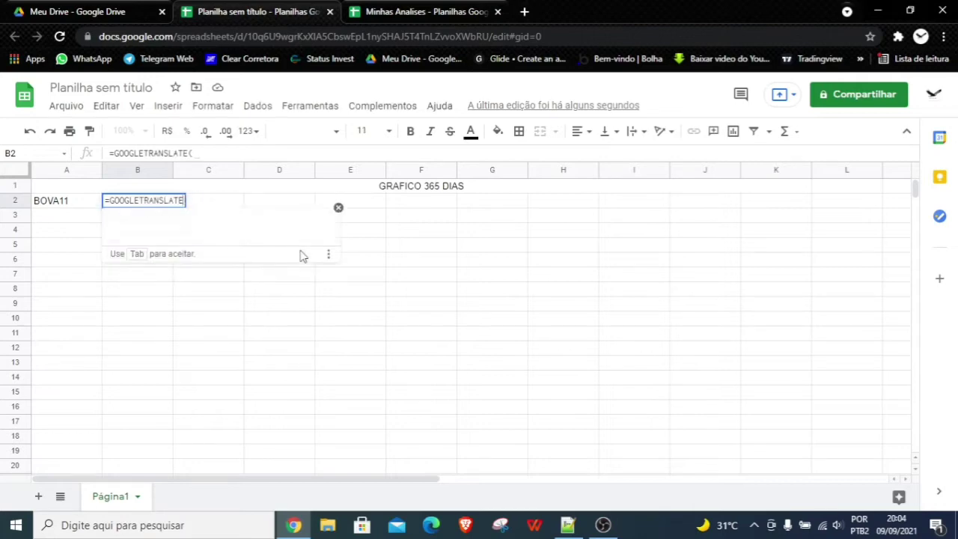
{"action": "key", "text": "BackSpace"}
{"action": "key", "text": "BackSpace"}
{"action": "key", "text": "BackSpace"}
{"action": "key", "text": "BackSpace"}
{"action": "key", "text": "BackSpace"}
{"action": "key", "text": "BackSpace"}
{"action": "key", "text": "BackSpace"}
{"action": "key", "text": "BackSpace"}
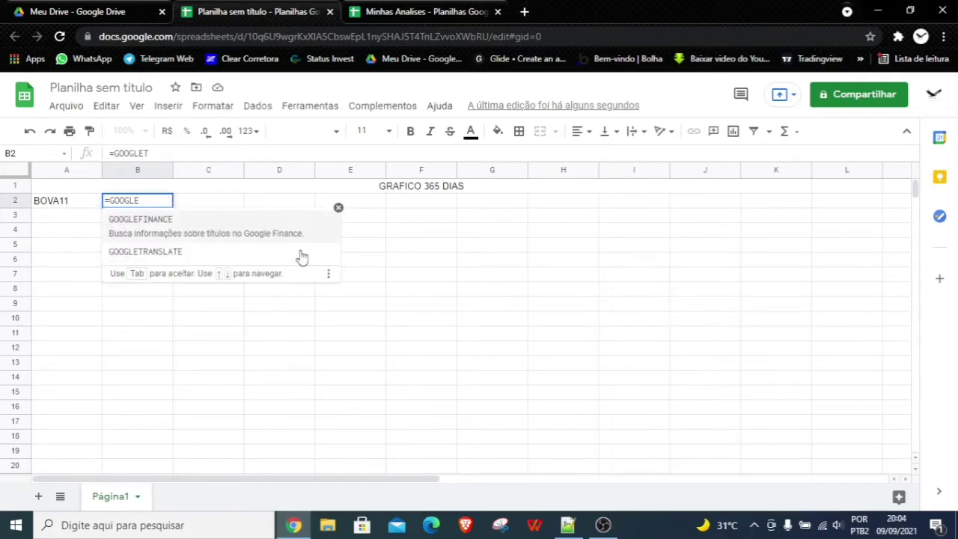
{"action": "key", "text": "BackSpace"}
{"action": "left_click", "coordinate": [180, 223]}
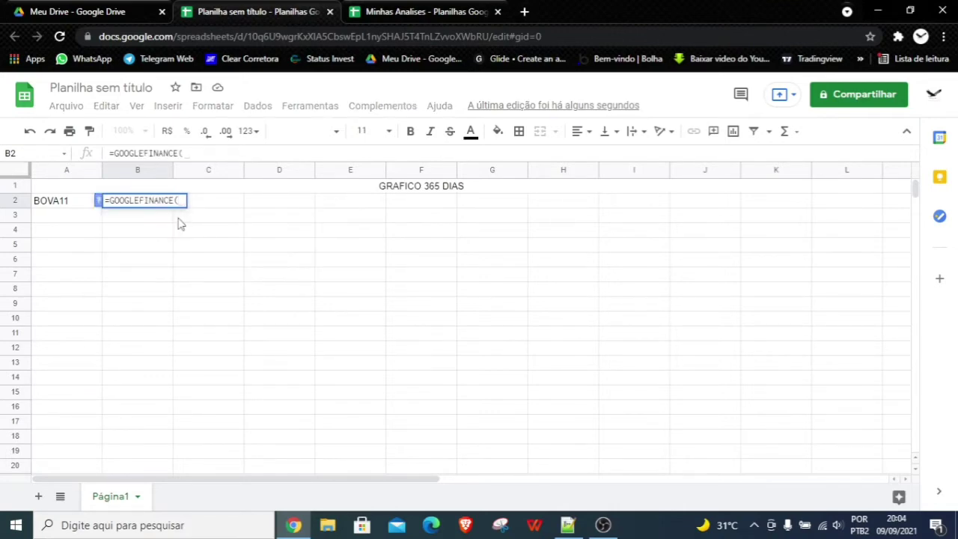
{"action": "left_click", "coordinate": [53, 207]}
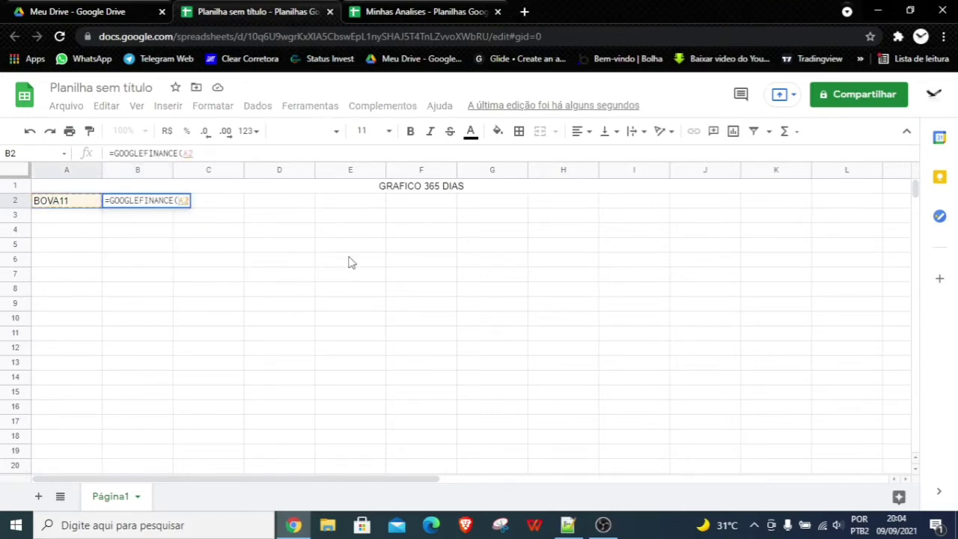
{"action": "type", "text": ";"}
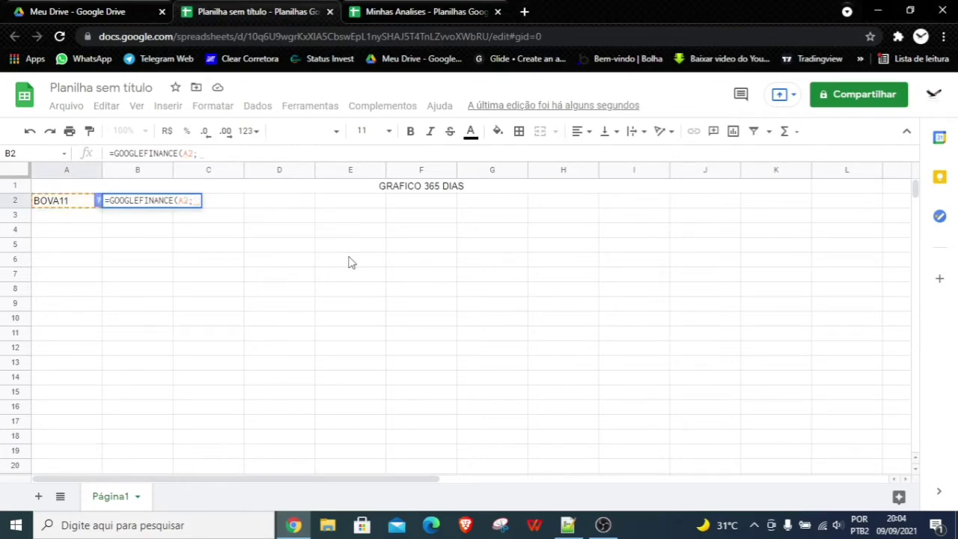
{"action": "type", "text": "\"PRIC"}
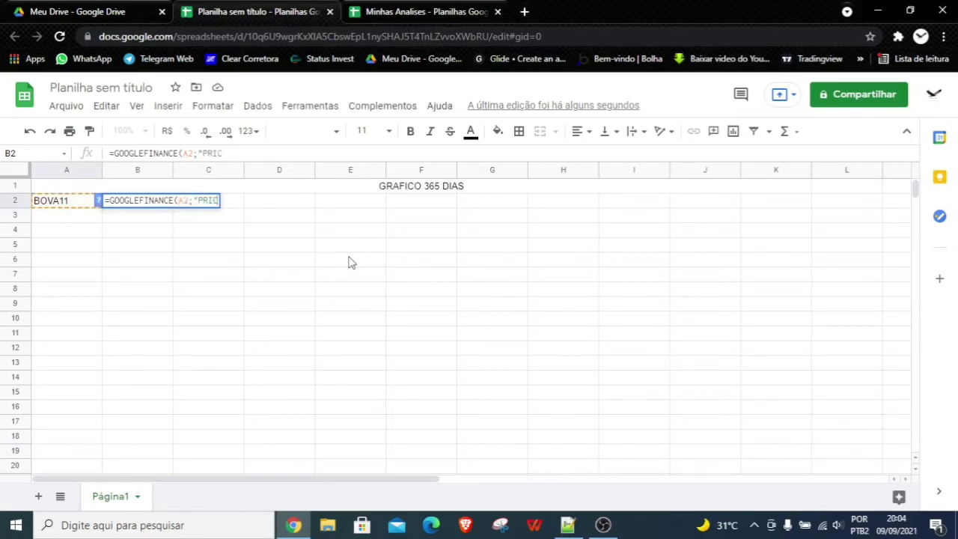
{"action": "type", "text": "E\""}
{"action": "key", "text": "Return"}
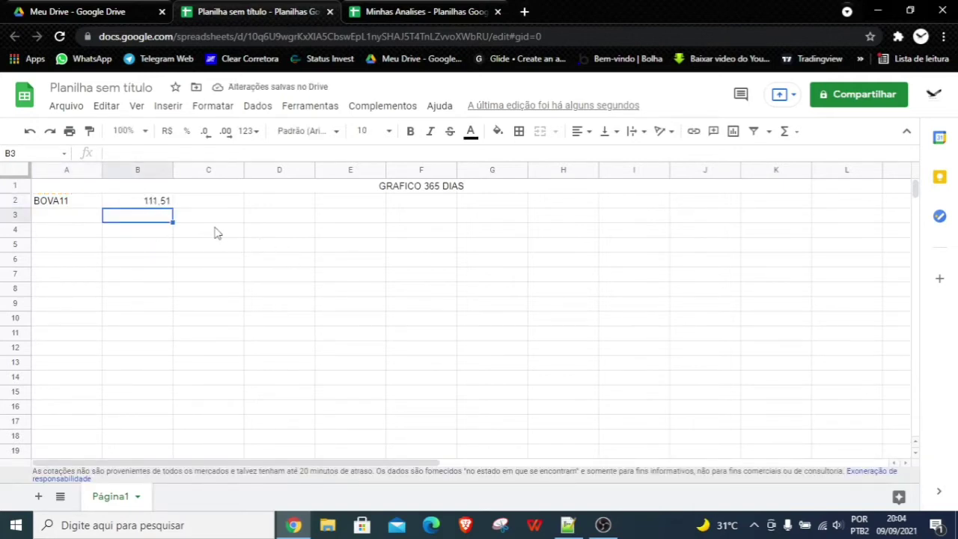
Select C2:D2 beside the price for the sparkline
{"action": "left_click", "coordinate": [152, 229]}
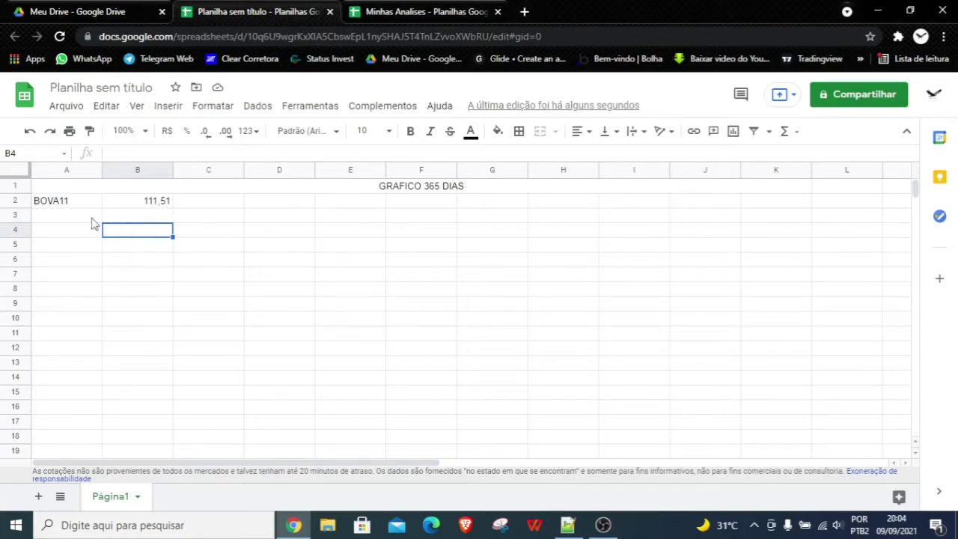
{"action": "left_click", "coordinate": [219, 206]}
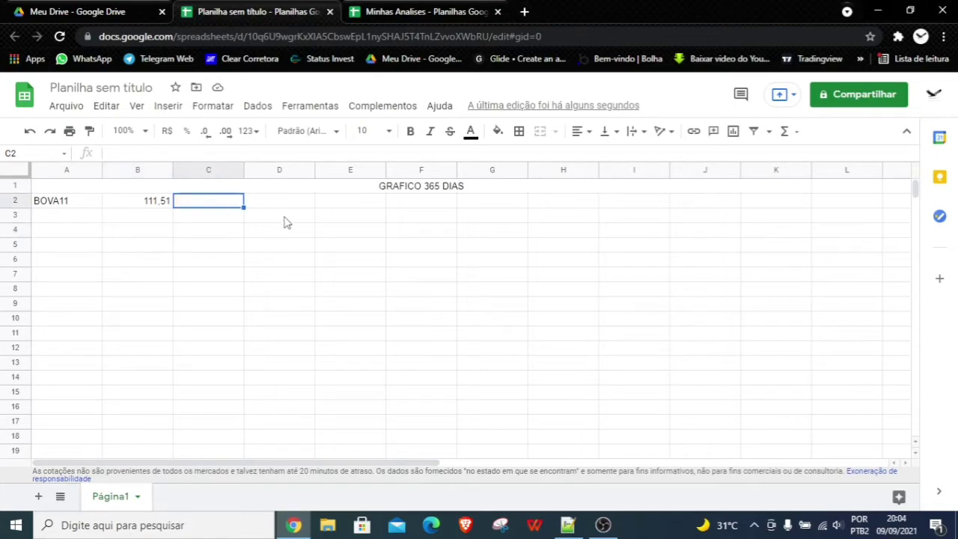
{"action": "left_click_drag", "start_coordinate": [217, 210], "coordinate": [282, 207]}
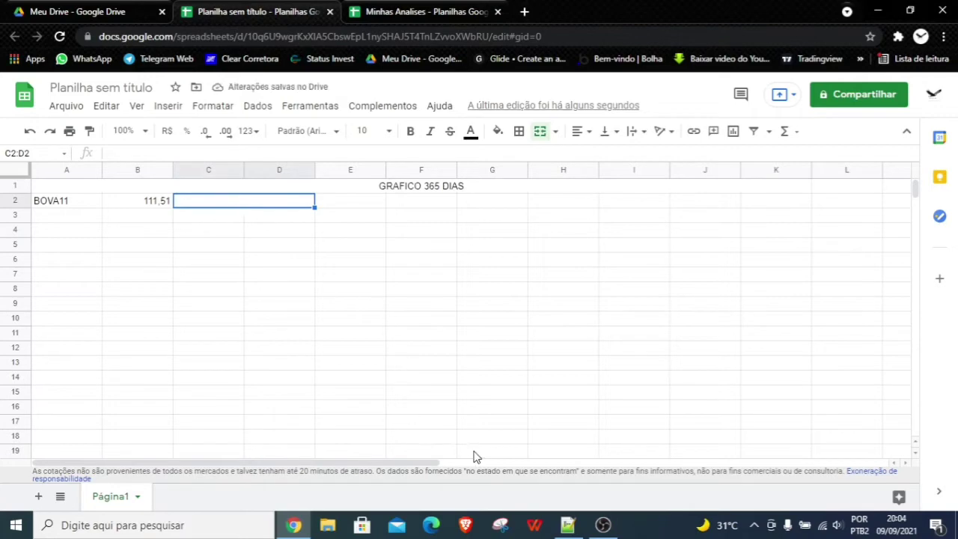
In Notepad++, copy the full 365-day =SPARKLINE(GOOGLEFINANCE…) formula on line 3
{"action": "left_click", "coordinate": [567, 528]}
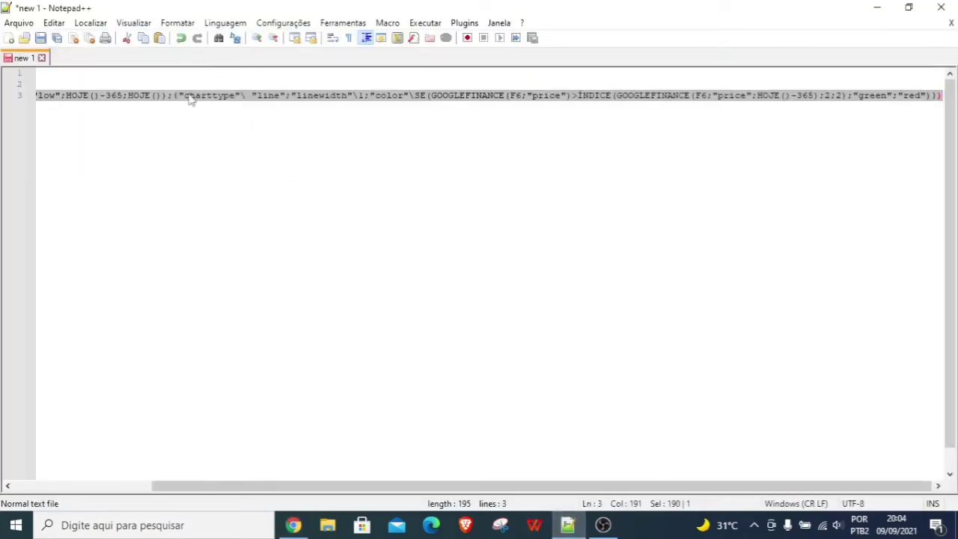
{"action": "left_click_drag", "start_coordinate": [395, 95], "coordinate": [83, 87]}
{"action": "left_click", "coordinate": [102, 86]}
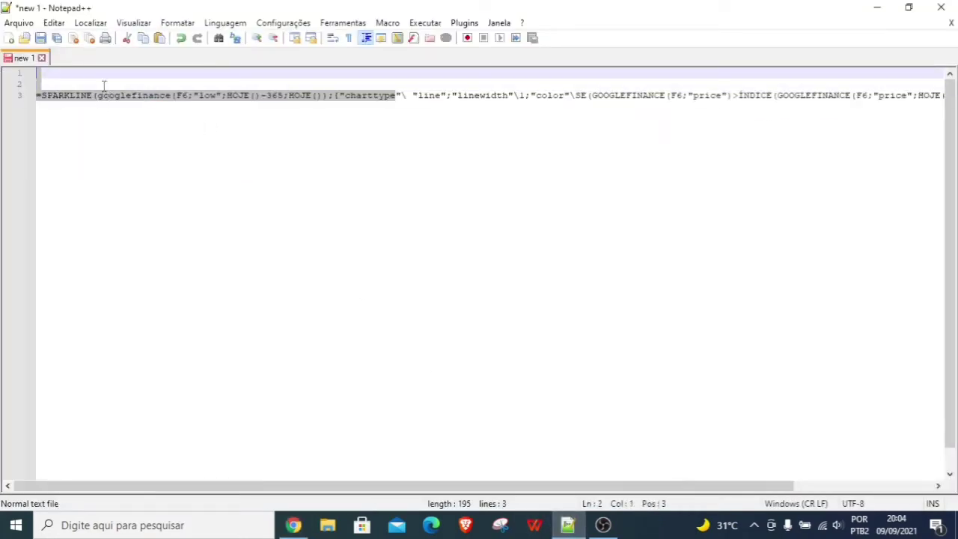
{"action": "left_click", "coordinate": [74, 96]}
{"action": "double_click", "coordinate": [66, 96]}
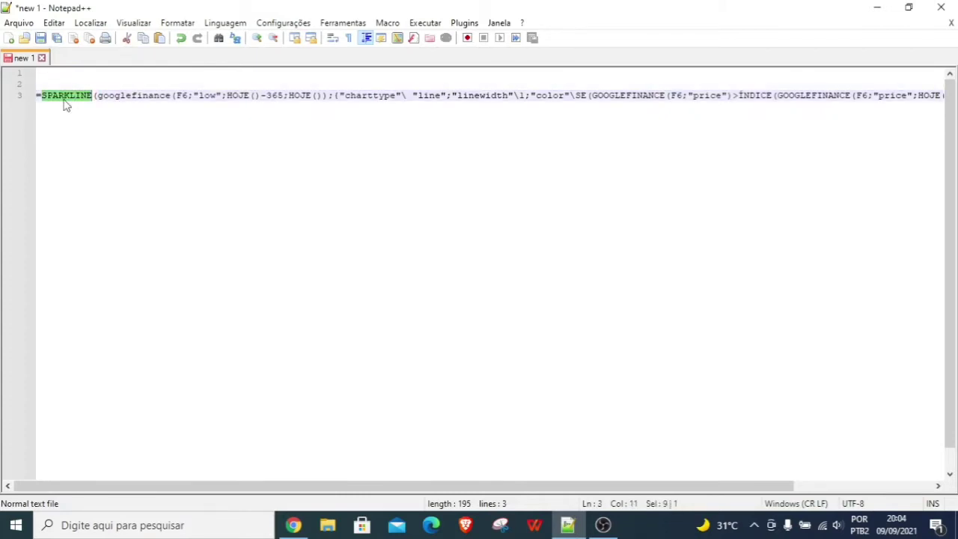
{"action": "triple_click", "coordinate": [66, 102]}
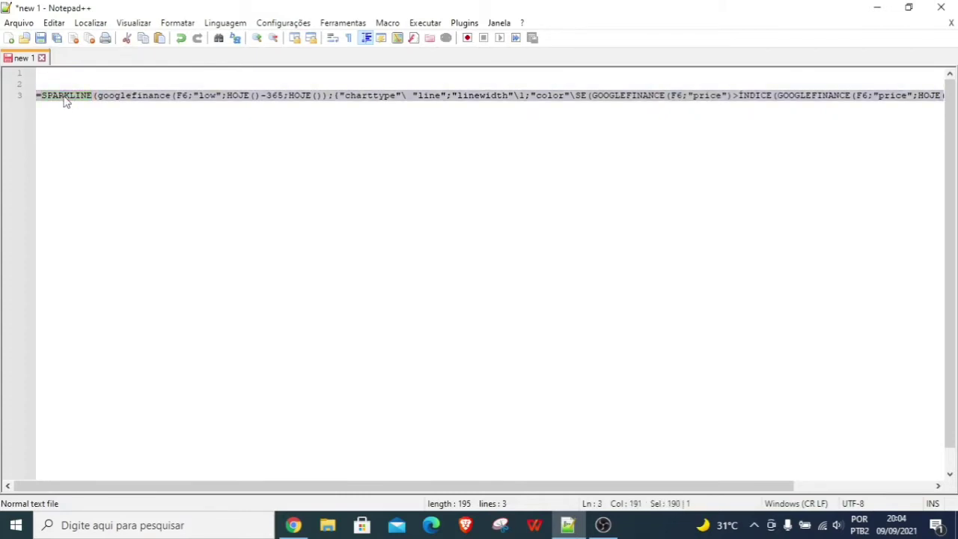
{"action": "right_click", "coordinate": [126, 107]}
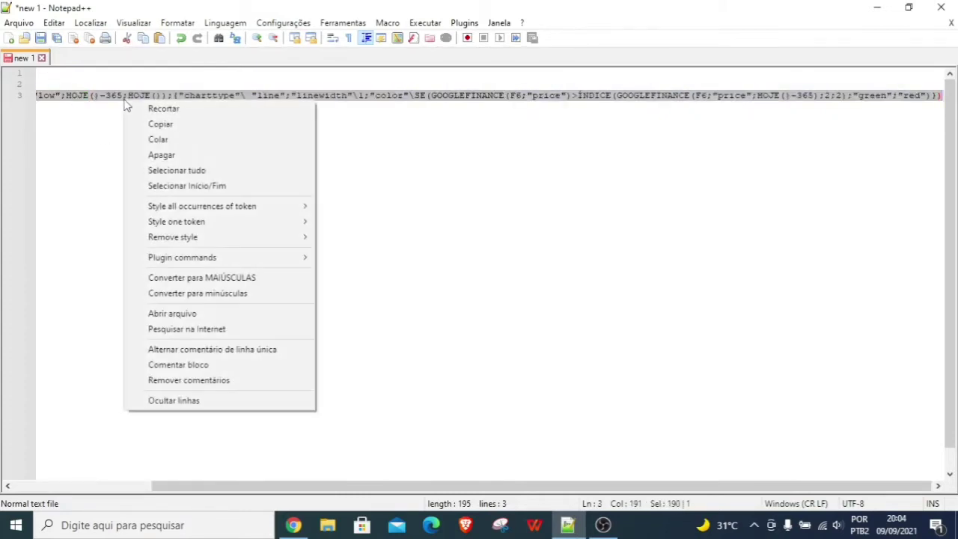
{"action": "left_click", "coordinate": [171, 123]}
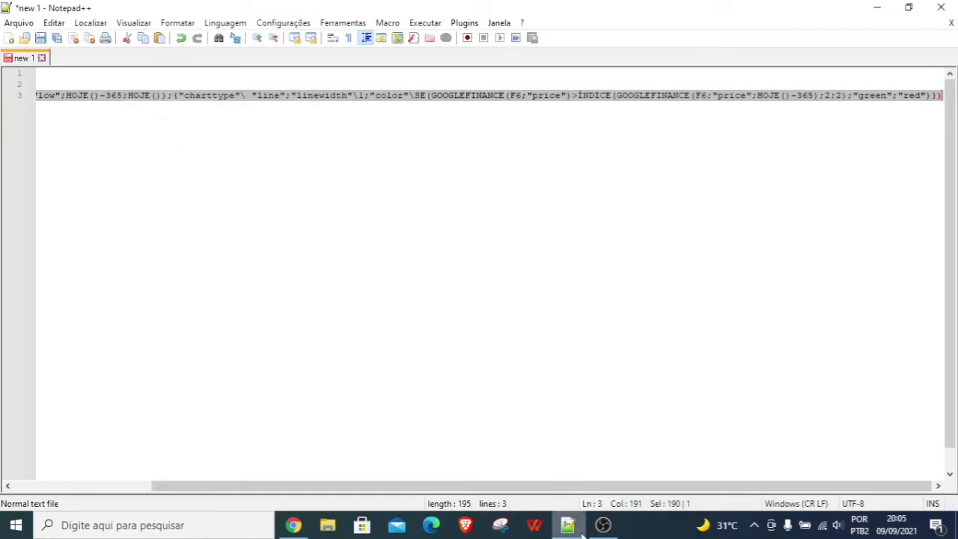
Paste the copied SPARKLINE formula into merged cell C2:D2
{"action": "left_click", "coordinate": [293, 525]}
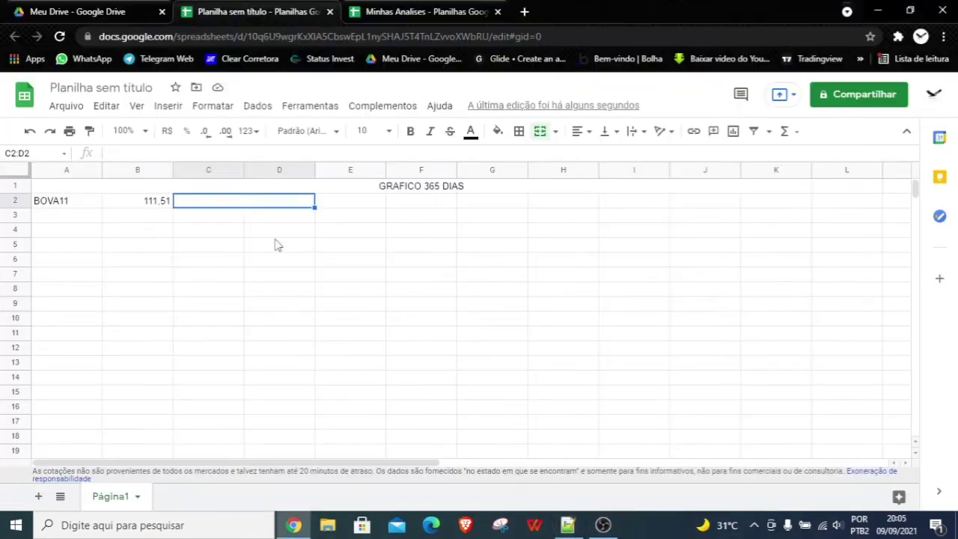
{"action": "double_click", "coordinate": [207, 201]}
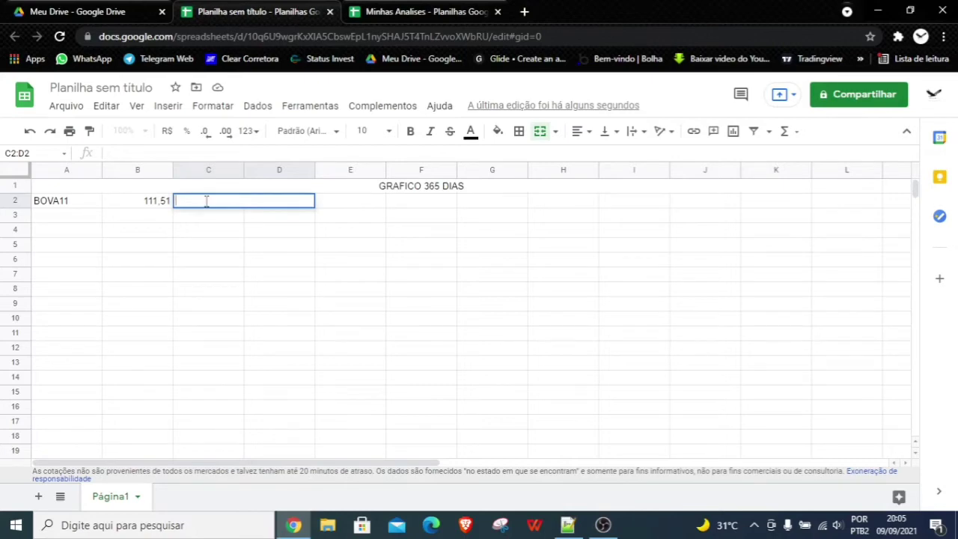
{"action": "right_click", "coordinate": [207, 200]}
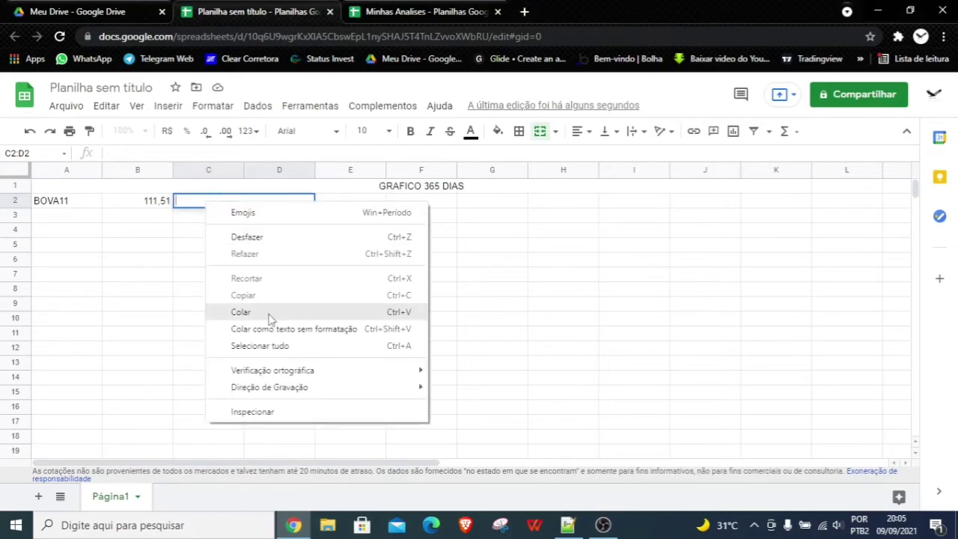
{"action": "left_click", "coordinate": [241, 312]}
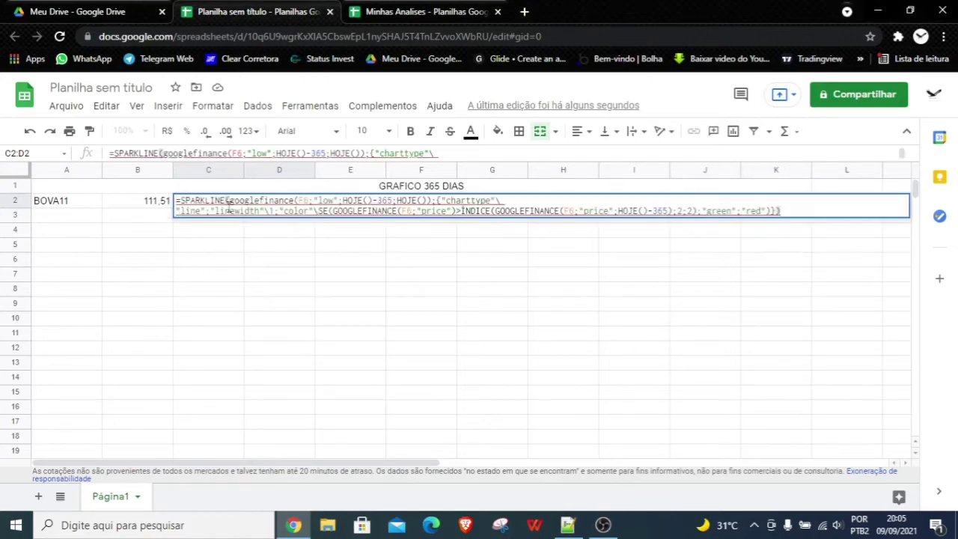
Replace all three F6 references in the formula with A2 and confirm it
{"action": "left_click", "coordinate": [319, 206]}
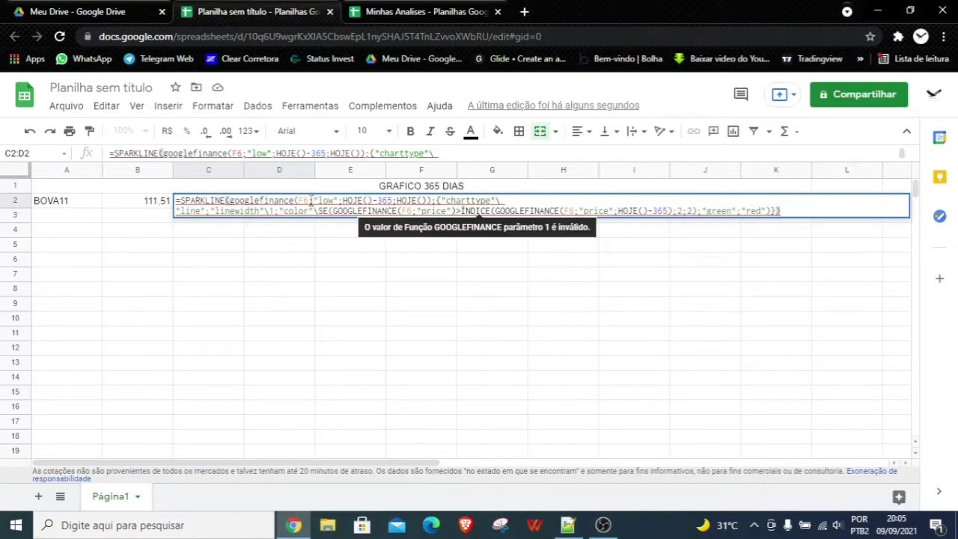
{"action": "double_click", "coordinate": [306, 201]}
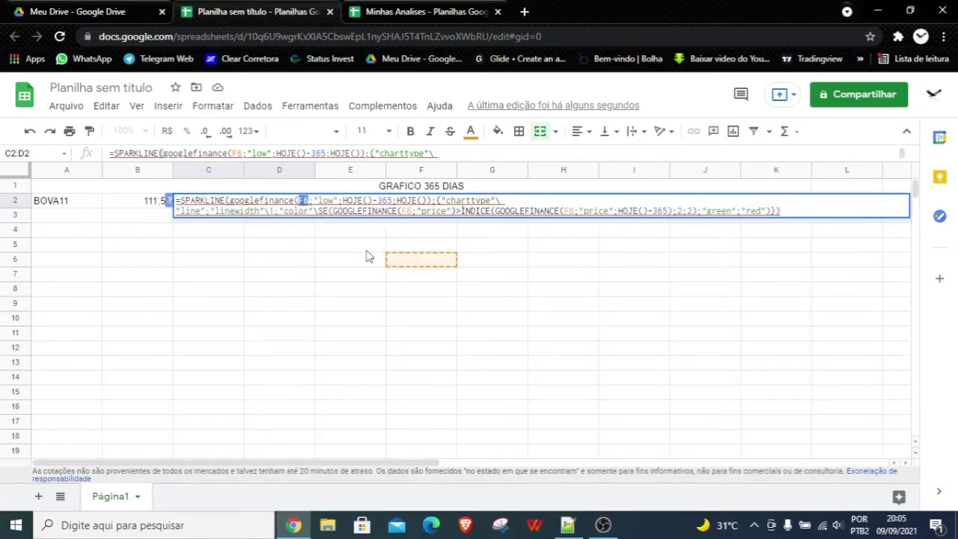
{"action": "key", "text": "BackSpace"}
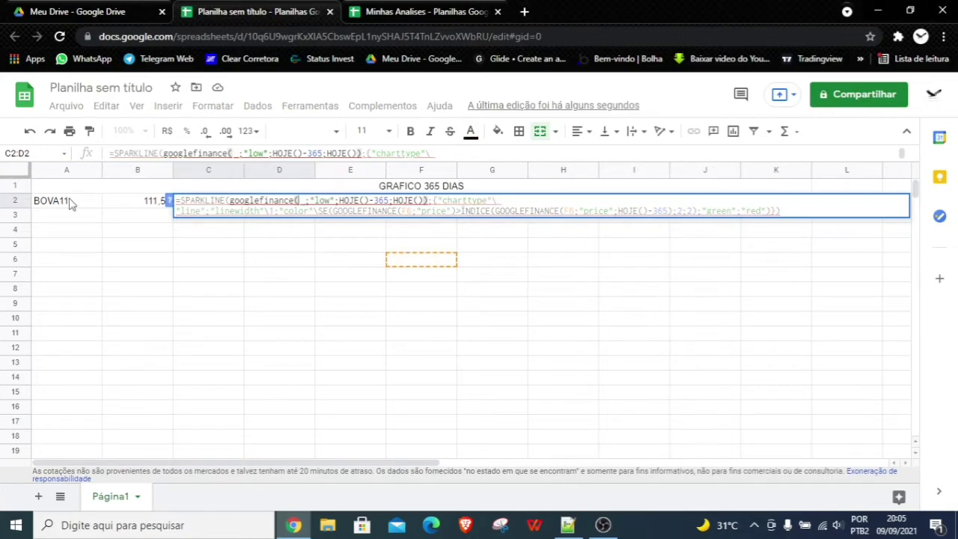
{"action": "left_click", "coordinate": [69, 204]}
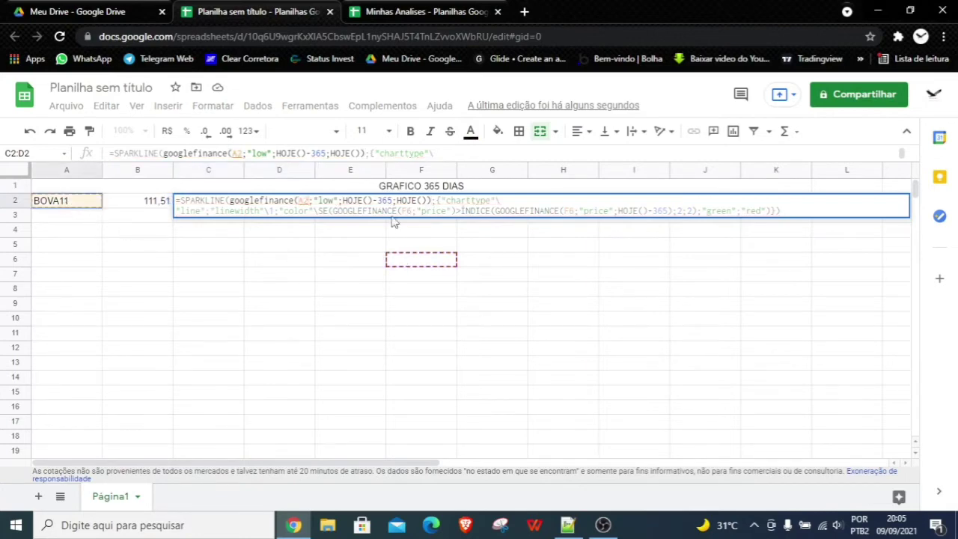
{"action": "left_click", "coordinate": [235, 212]}
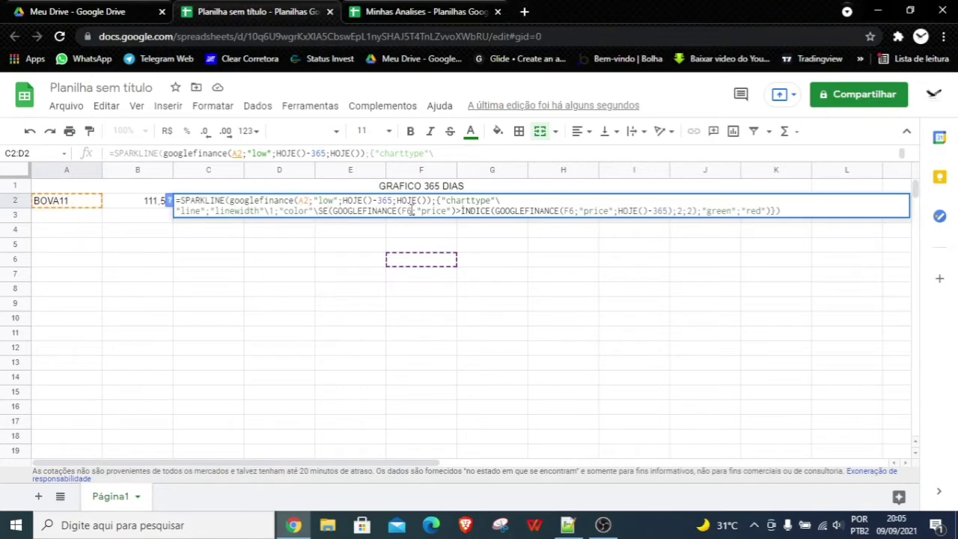
{"action": "left_click_drag", "start_coordinate": [412, 211], "coordinate": [404, 212]}
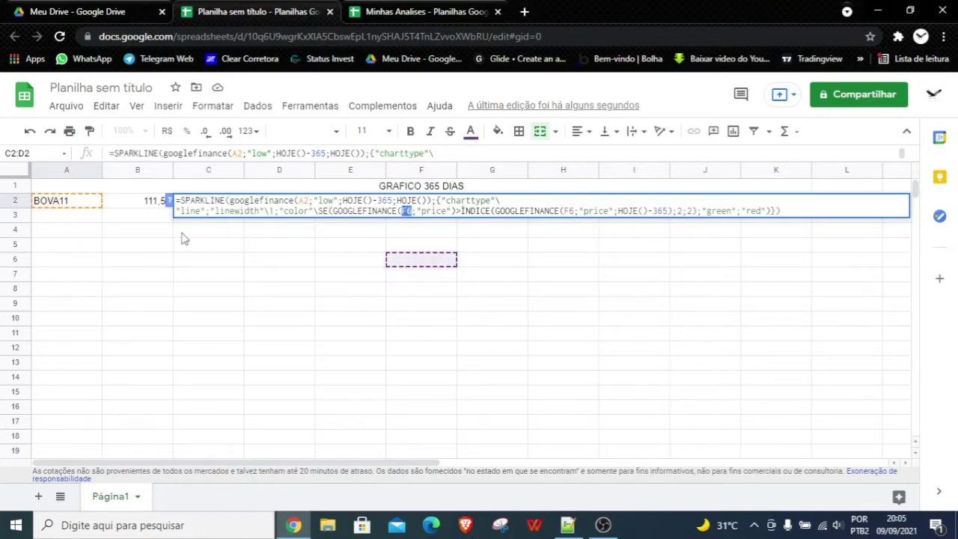
{"action": "key", "text": "BackSpace"}
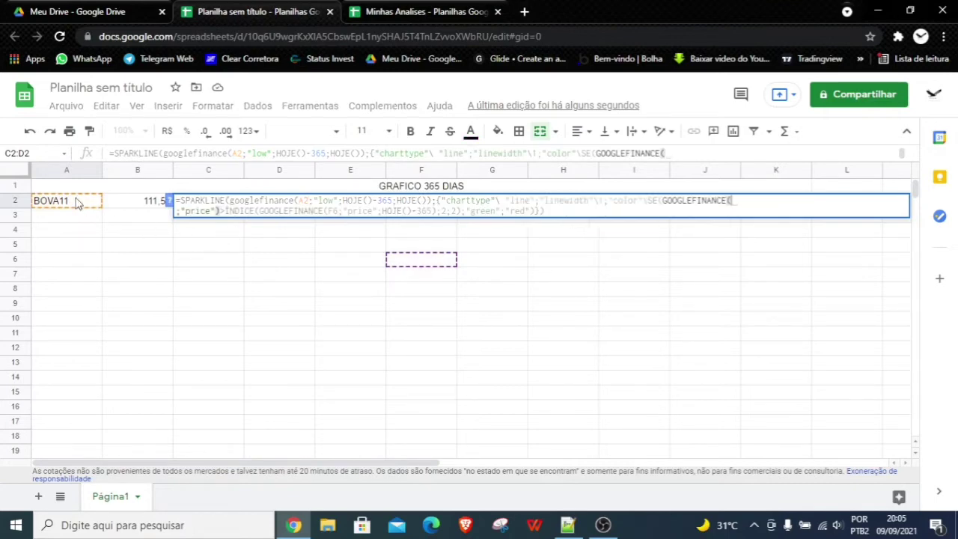
{"action": "left_click", "coordinate": [69, 202]}
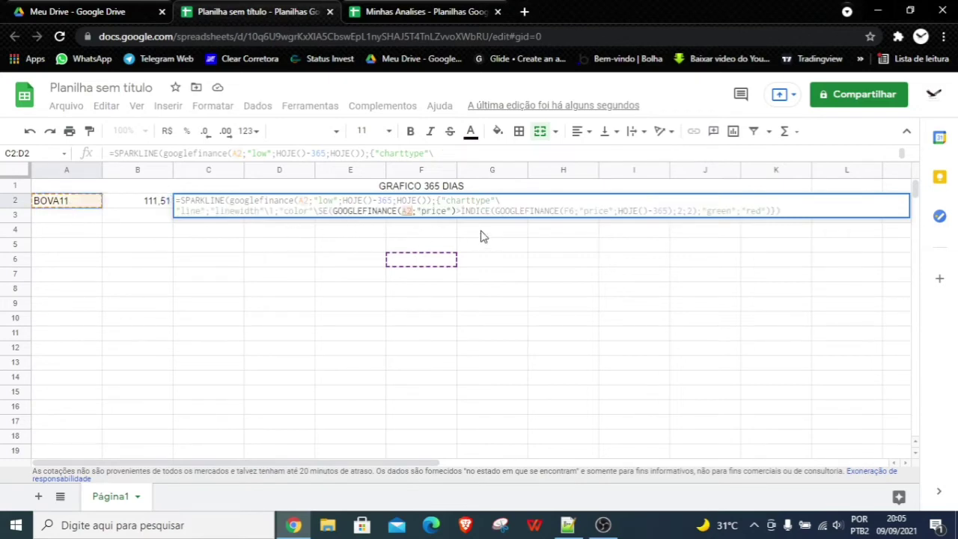
{"action": "double_click", "coordinate": [569, 212]}
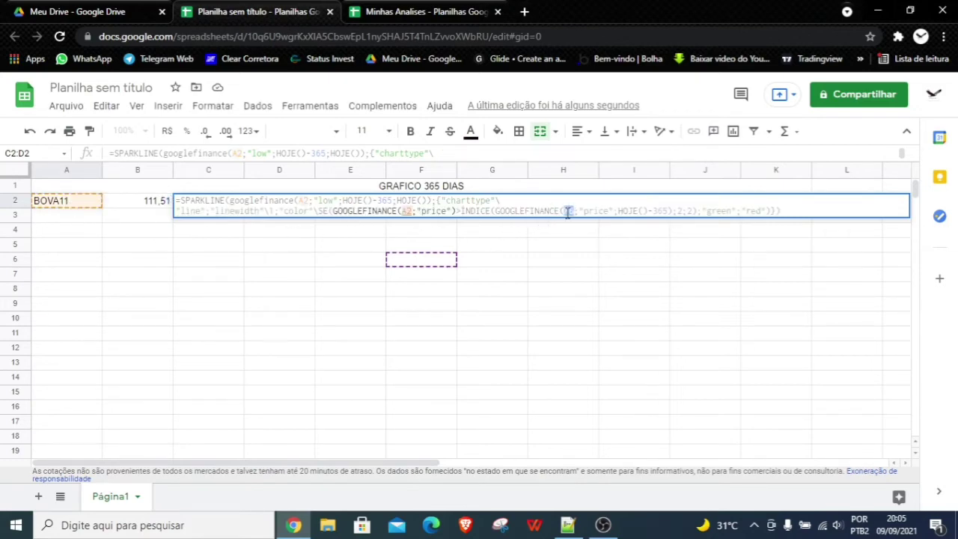
{"action": "key", "text": "BackSpace"}
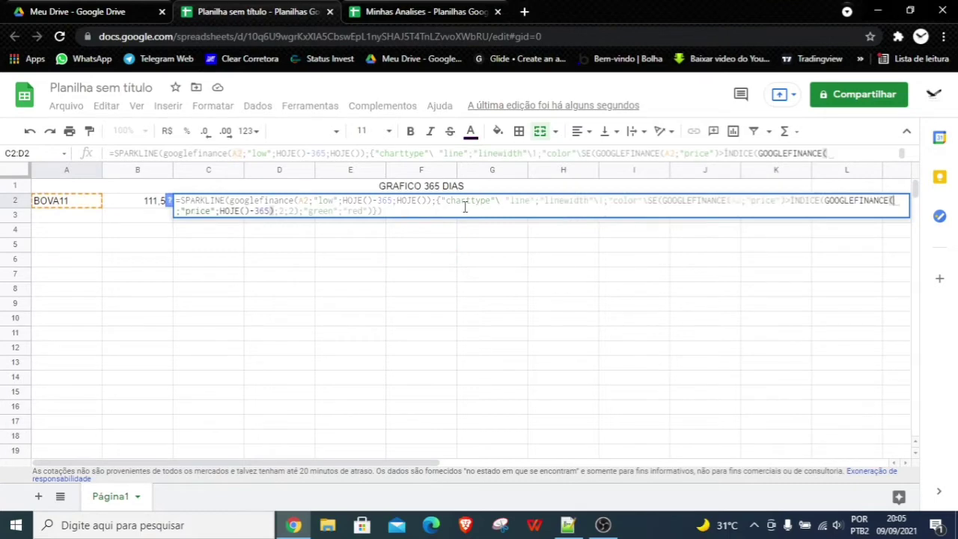
{"action": "left_click", "coordinate": [74, 208]}
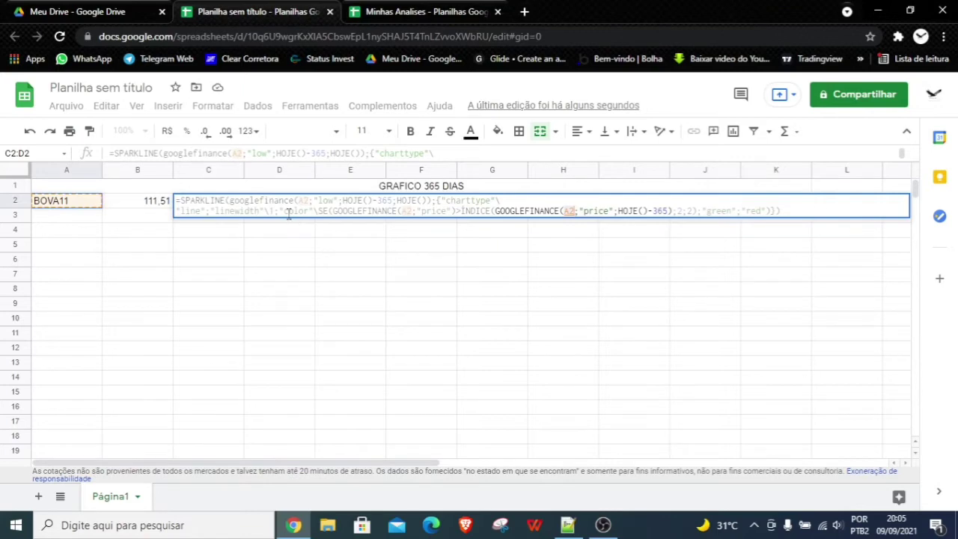
{"action": "key", "text": "Return"}
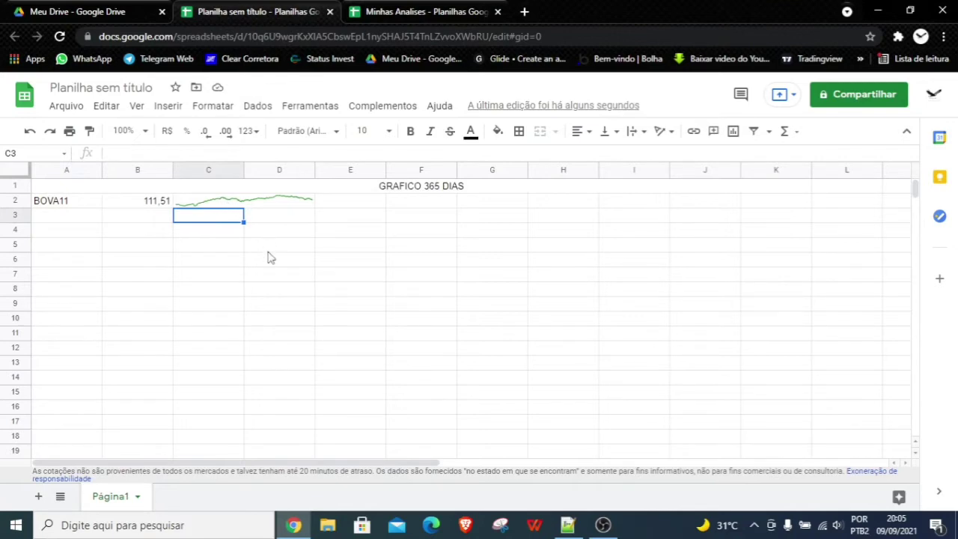
Merge C2 through I6 so the BOVA11 sparkline fills the larger block
{"action": "left_click", "coordinate": [271, 203]}
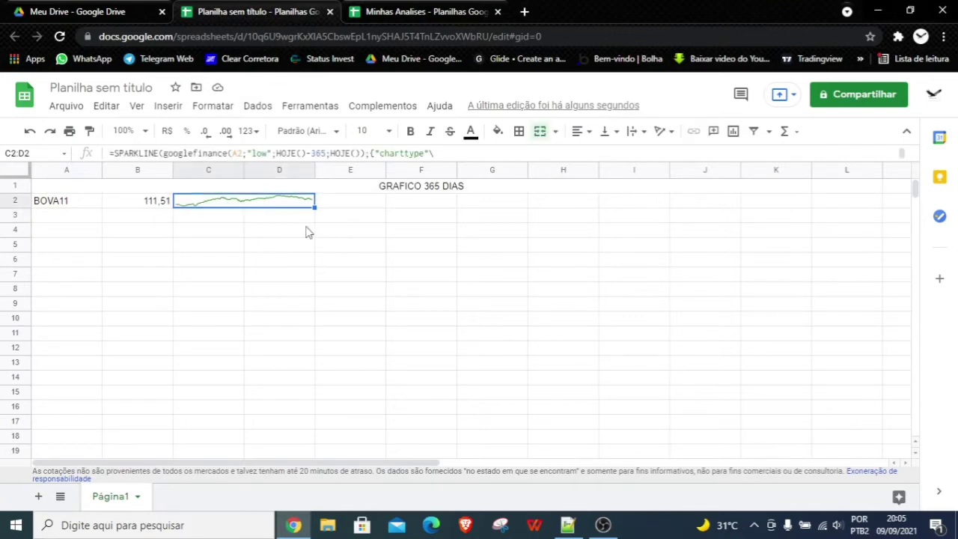
{"action": "left_click", "coordinate": [251, 235]}
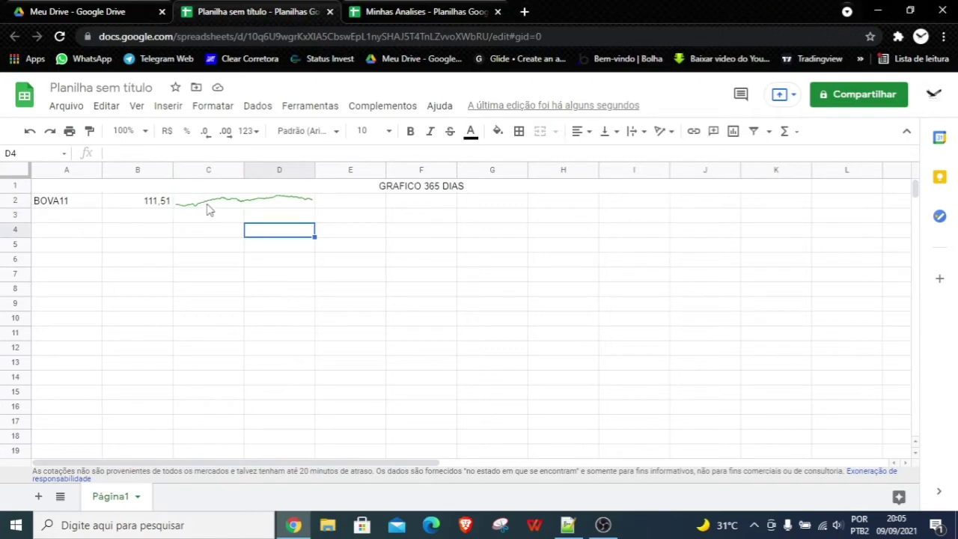
{"action": "left_click", "coordinate": [209, 208]}
{"action": "mouse_move", "coordinate": [209, 208]}
{"action": "left_mouse_down"}
{"action": "mouse_move", "coordinate": [596, 207]}
{"action": "mouse_move", "coordinate": [499, 213]}
{"action": "mouse_move", "coordinate": [552, 220]}
{"action": "mouse_move", "coordinate": [622, 268]}
{"action": "left_mouse_up"}
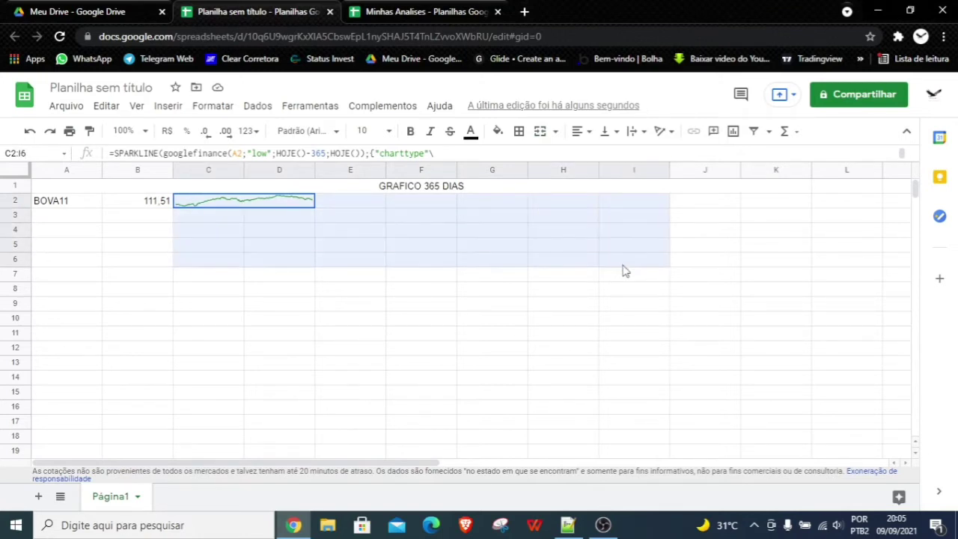
{"action": "left_click", "coordinate": [540, 132]}
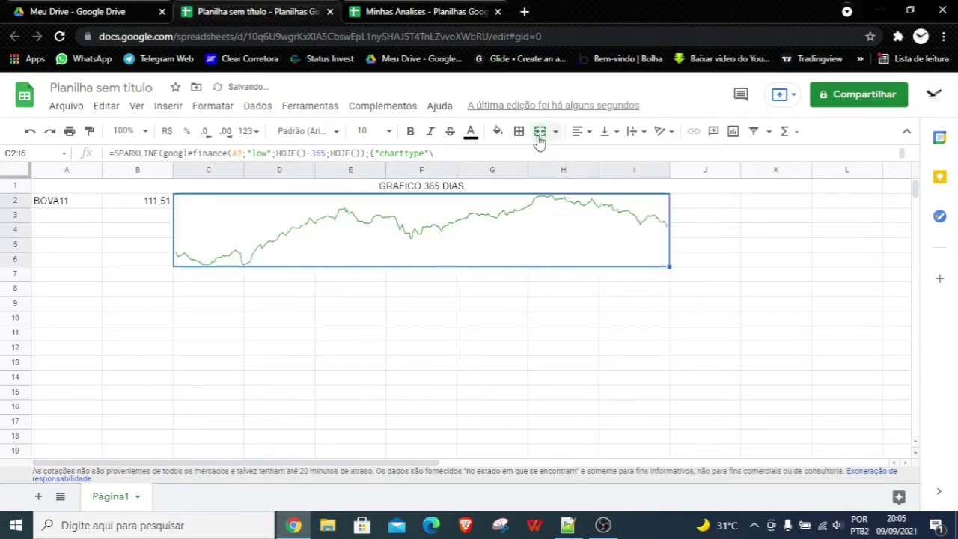
{"action": "left_click", "coordinate": [442, 307]}
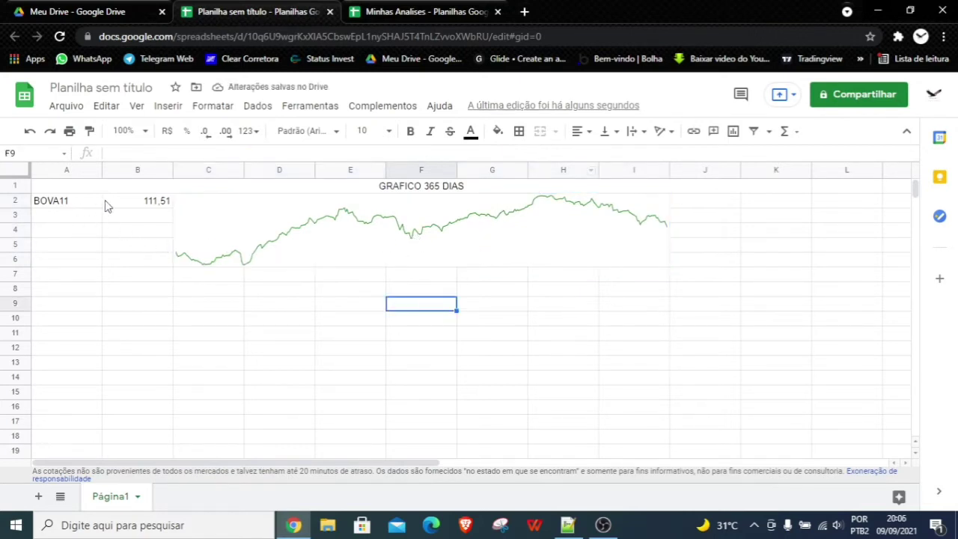
Merge B2:B6 into one price cell and A2:A6 into one ticker cell
{"action": "mouse_move", "coordinate": [129, 202]}
{"action": "left_mouse_down"}
{"action": "mouse_move", "coordinate": [137, 252]}
{"action": "mouse_move", "coordinate": [154, 256]}
{"action": "left_mouse_up"}
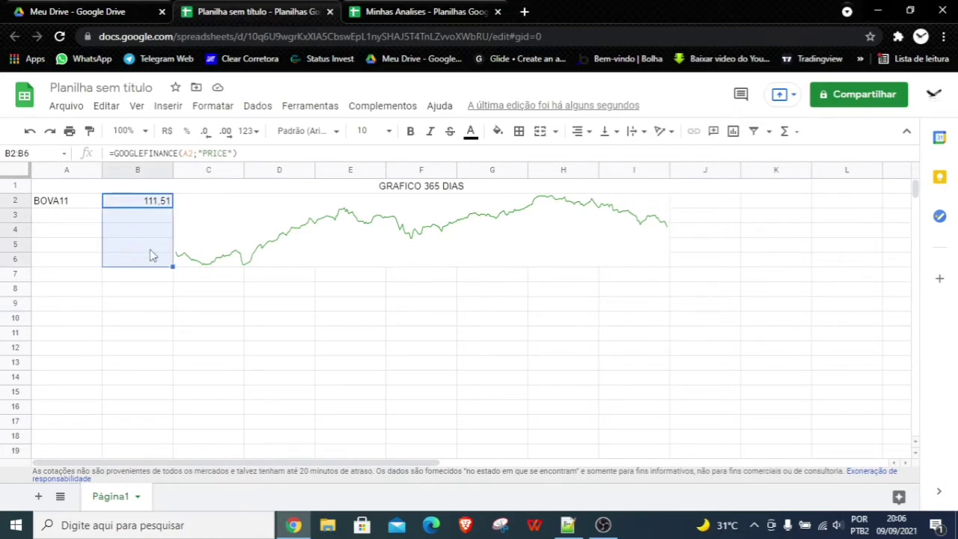
{"action": "left_click", "coordinate": [540, 131]}
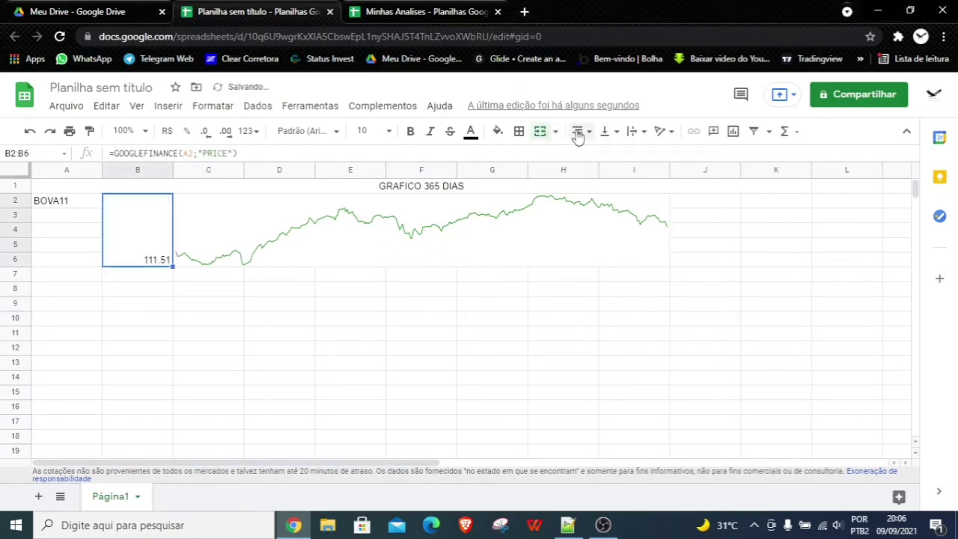
{"action": "left_click", "coordinate": [63, 207]}
{"action": "left_click_drag", "start_coordinate": [63, 207], "coordinate": [58, 261]}
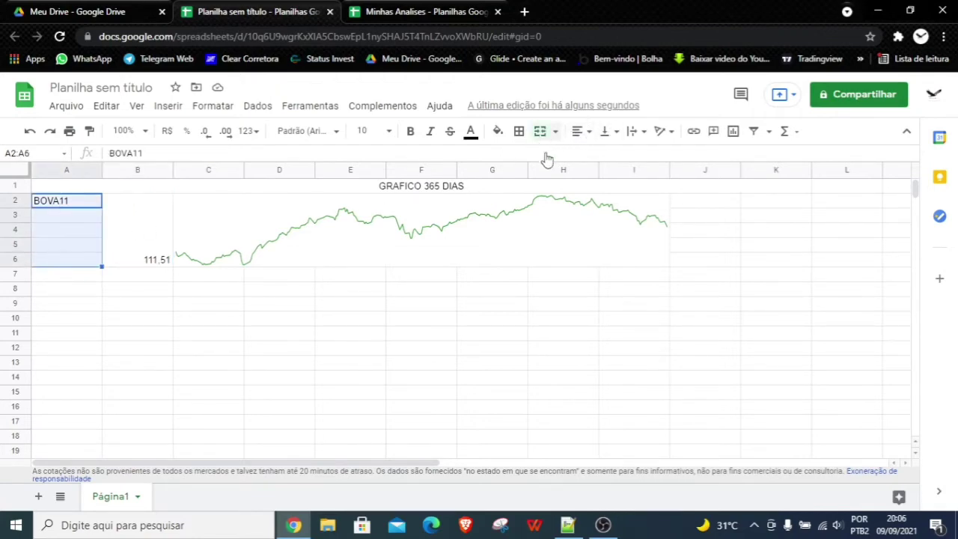
{"action": "left_click", "coordinate": [540, 131]}
Center BOVA11 and 111,51 horizontally and vertically, bold, at font size 14
{"action": "left_click_drag", "start_coordinate": [85, 248], "coordinate": [128, 236]}
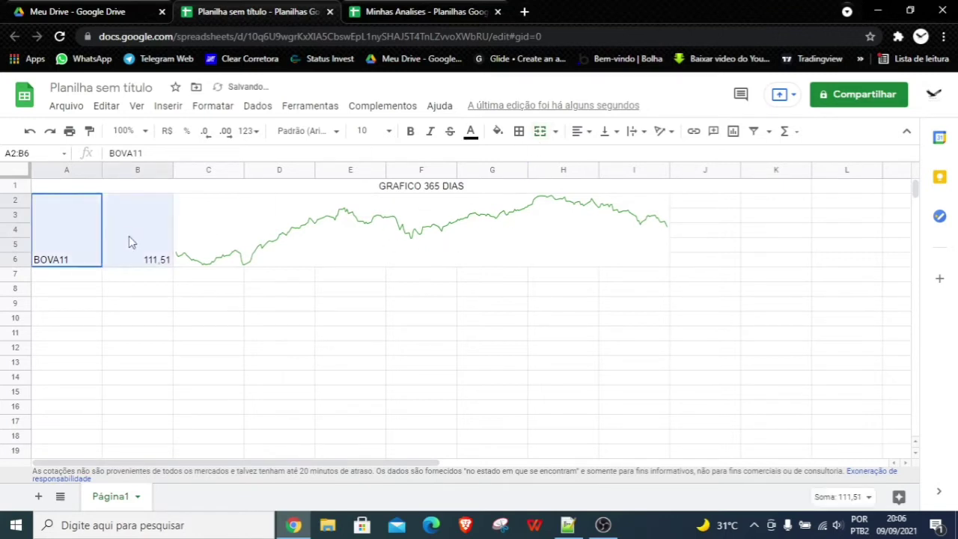
{"action": "left_click", "coordinate": [580, 133]}
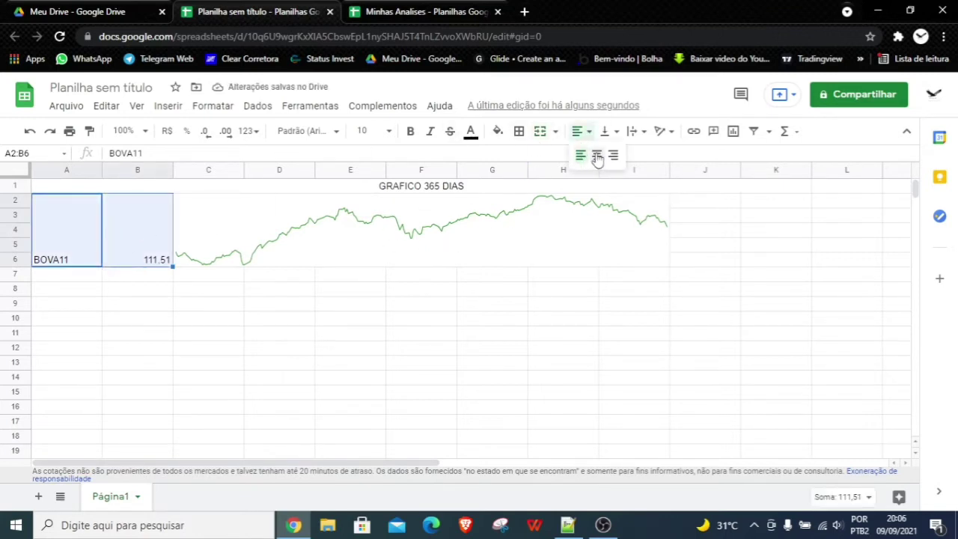
{"action": "left_click", "coordinate": [597, 153]}
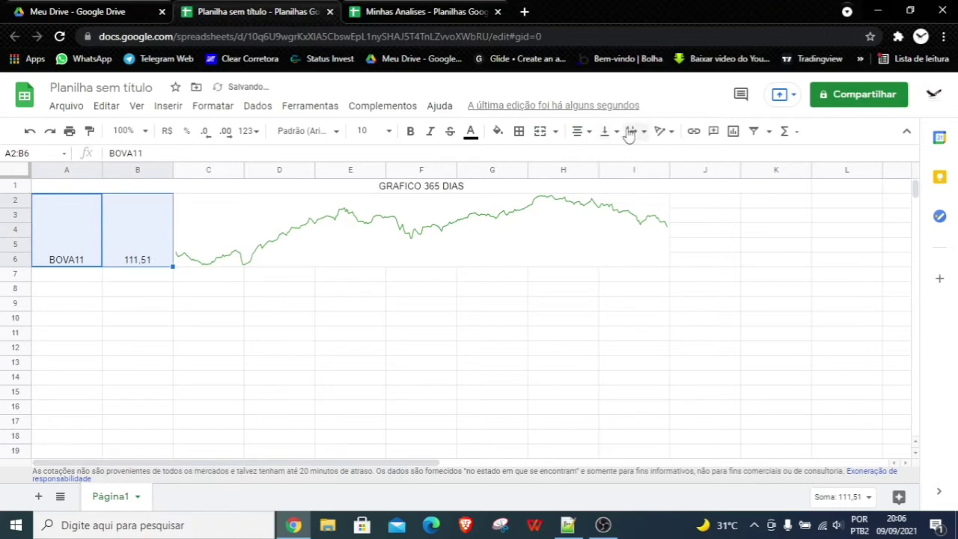
{"action": "left_click", "coordinate": [614, 133]}
{"action": "left_click", "coordinate": [625, 155]}
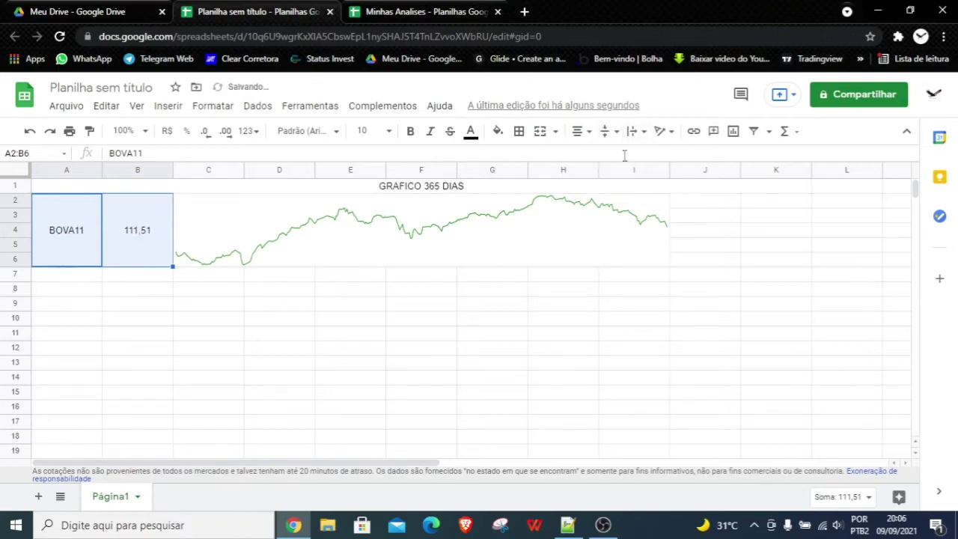
{"action": "left_click", "coordinate": [411, 133]}
{"action": "left_click", "coordinate": [386, 133]}
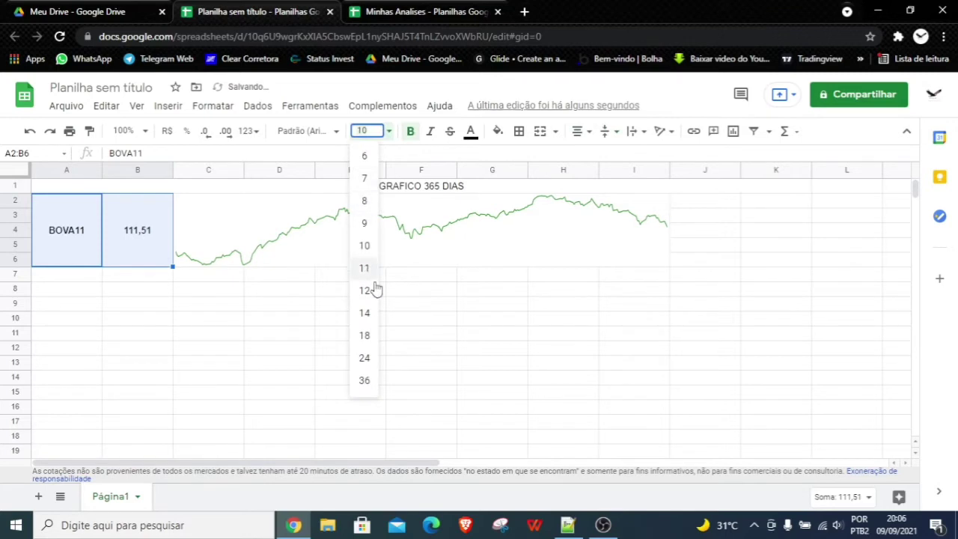
{"action": "left_click", "coordinate": [366, 316]}
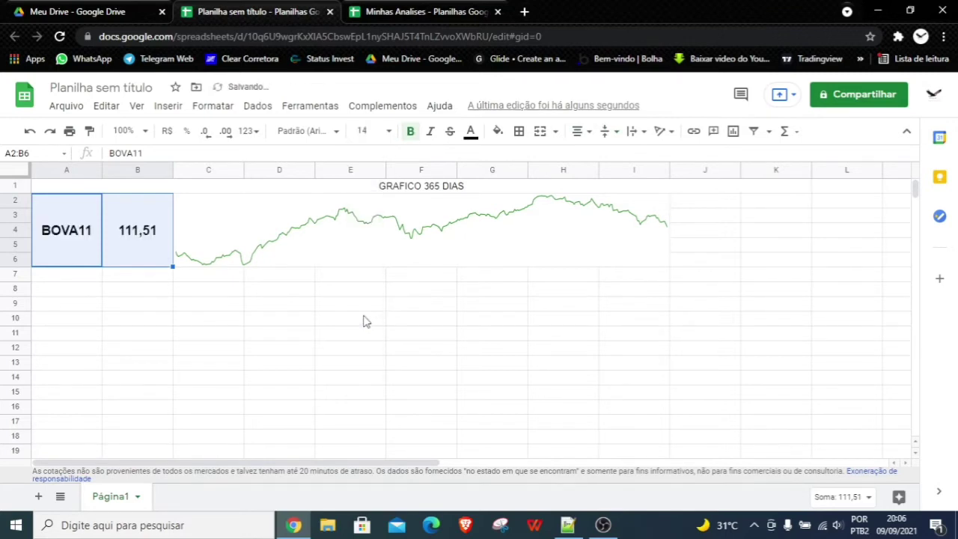
{"action": "left_click", "coordinate": [167, 324]}
{"action": "left_click", "coordinate": [80, 238]}
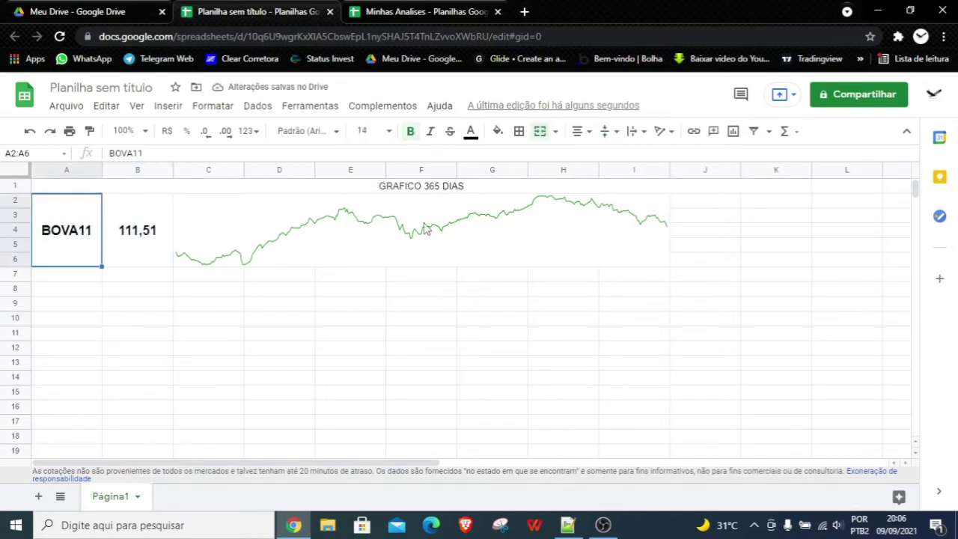
{"action": "left_click", "coordinate": [383, 250]}
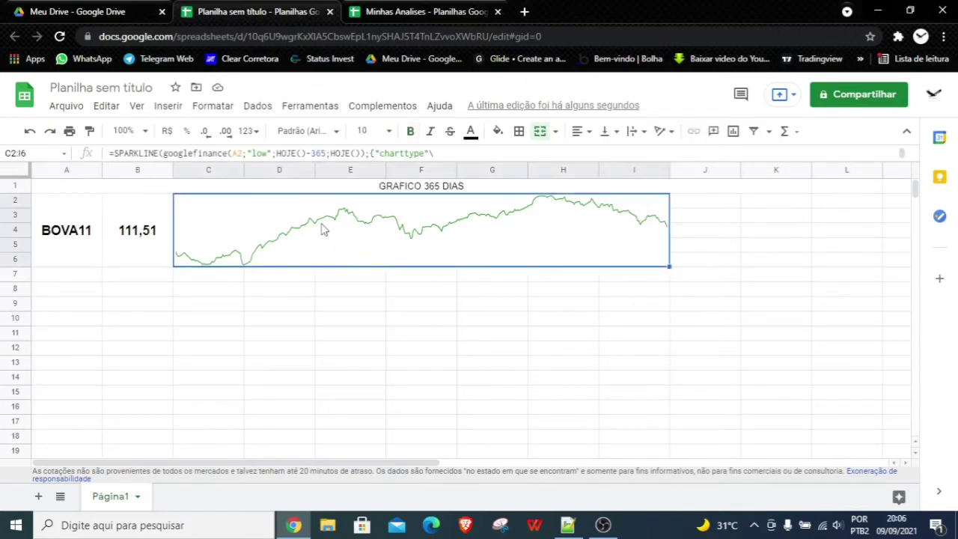
Try the tickers ITUB4, BIDI4, VIVR3, MRFG3 and VVAR3 in the ticker cell
{"action": "left_click", "coordinate": [41, 241]}
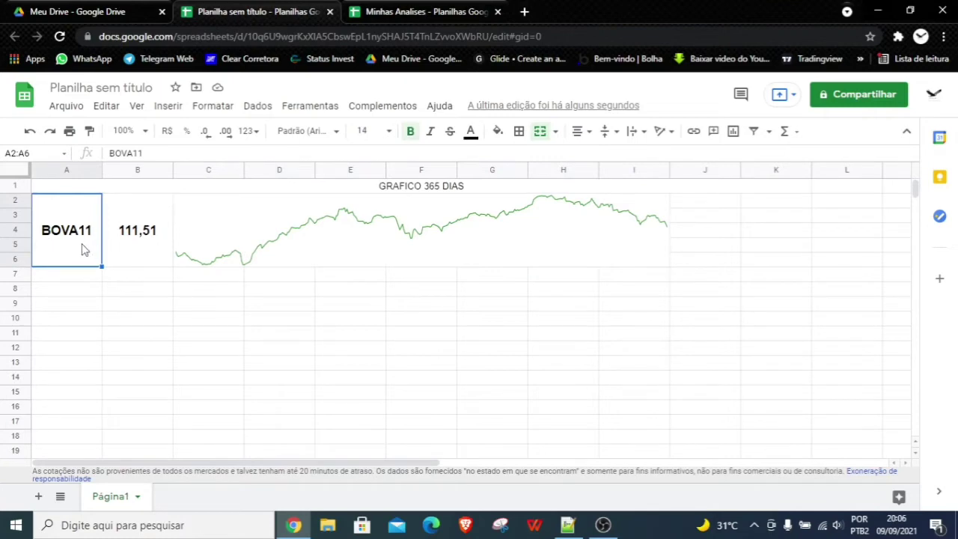
{"action": "type", "text": "ITUB4"}
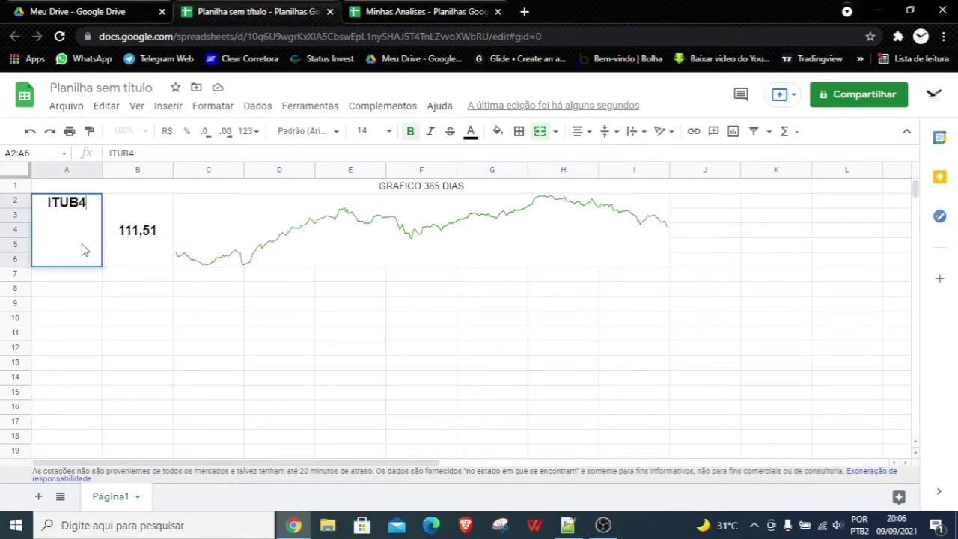
{"action": "key", "text": "Return"}
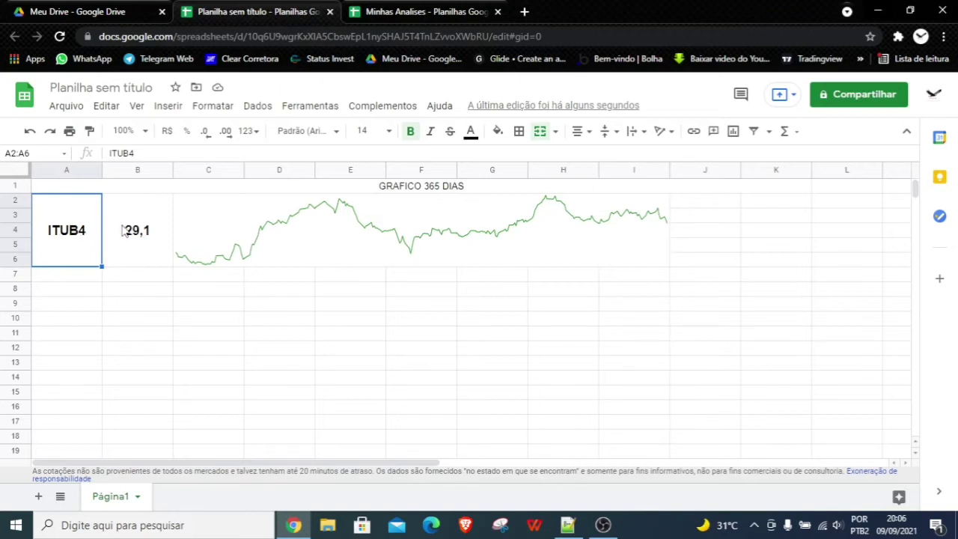
{"action": "type", "text": "BIDI"}
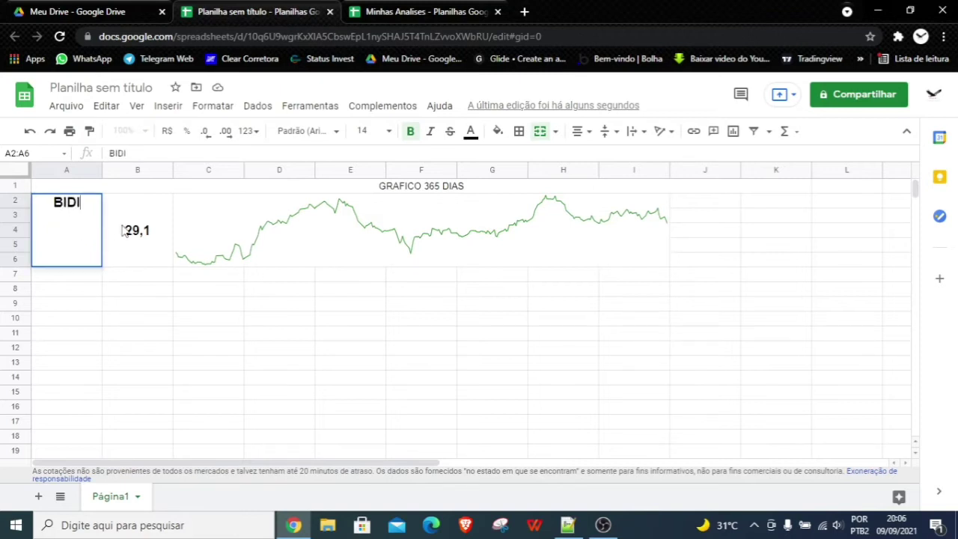
{"action": "type", "text": "4"}
{"action": "key", "text": "Return"}
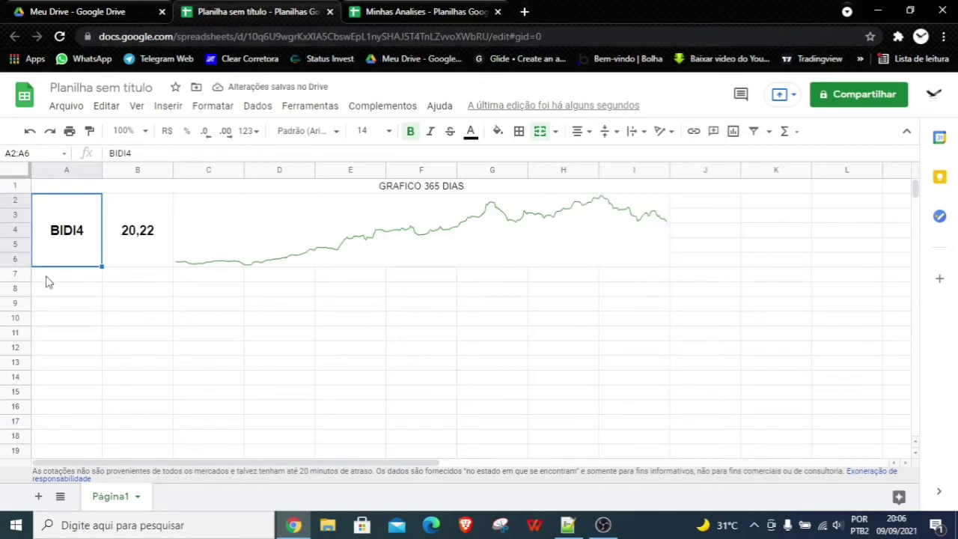
{"action": "type", "text": "V"}
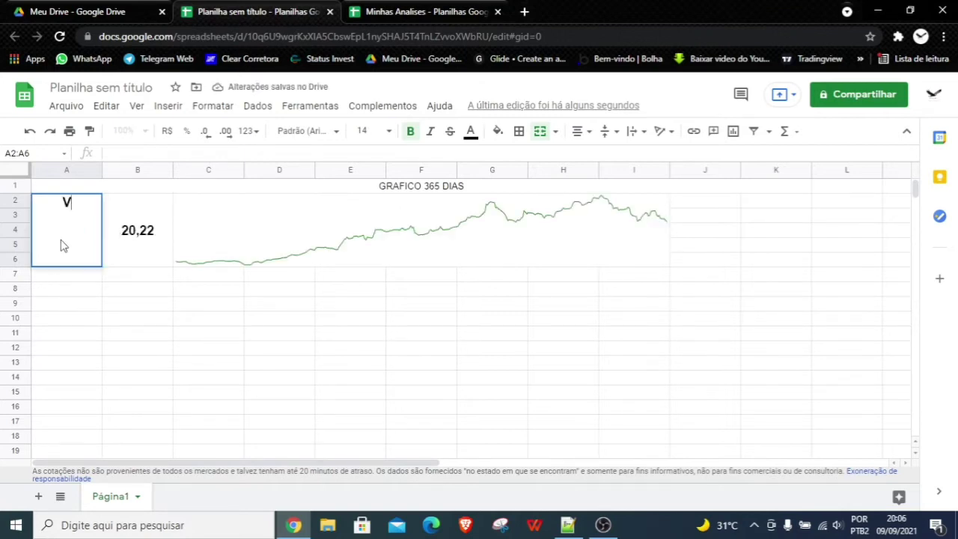
{"action": "type", "text": "IVR3"}
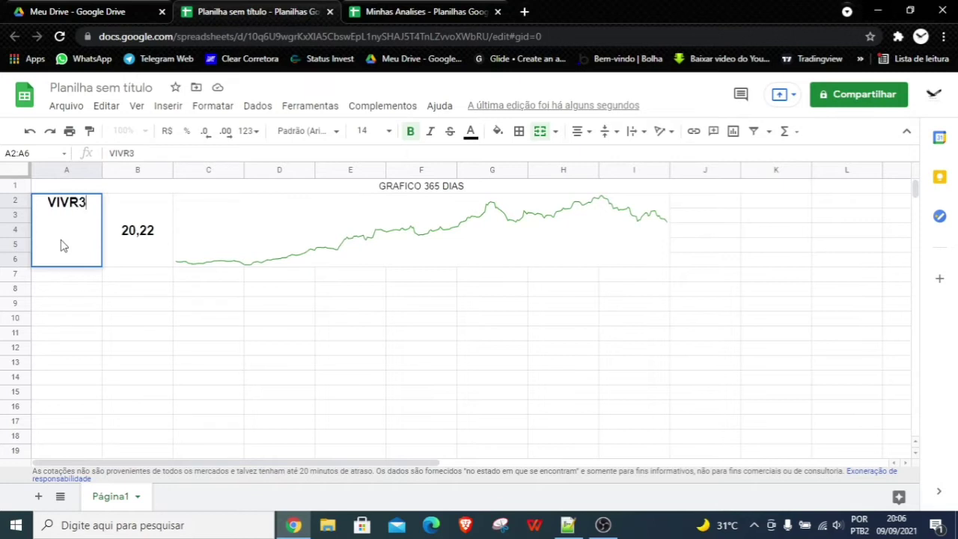
{"action": "key", "text": "Return"}
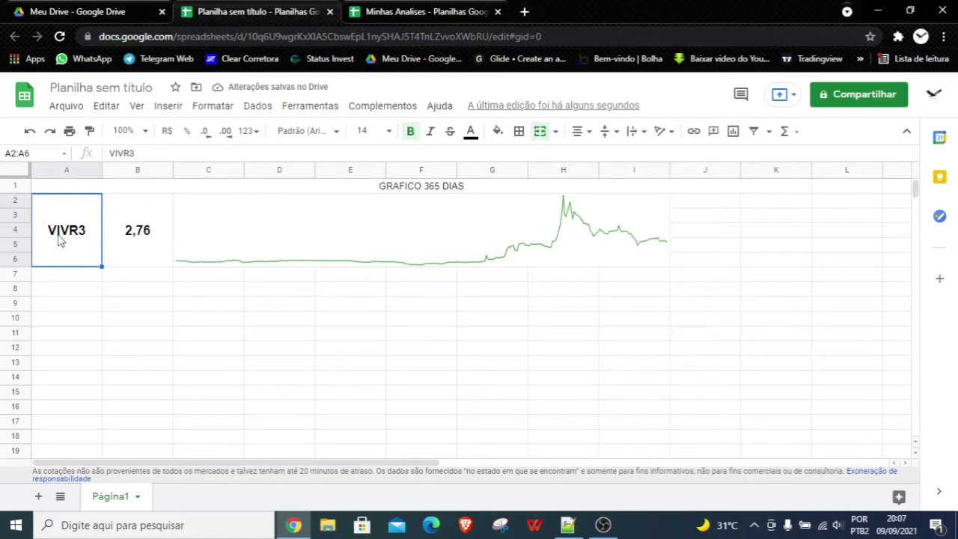
{"action": "type", "text": "MR"}
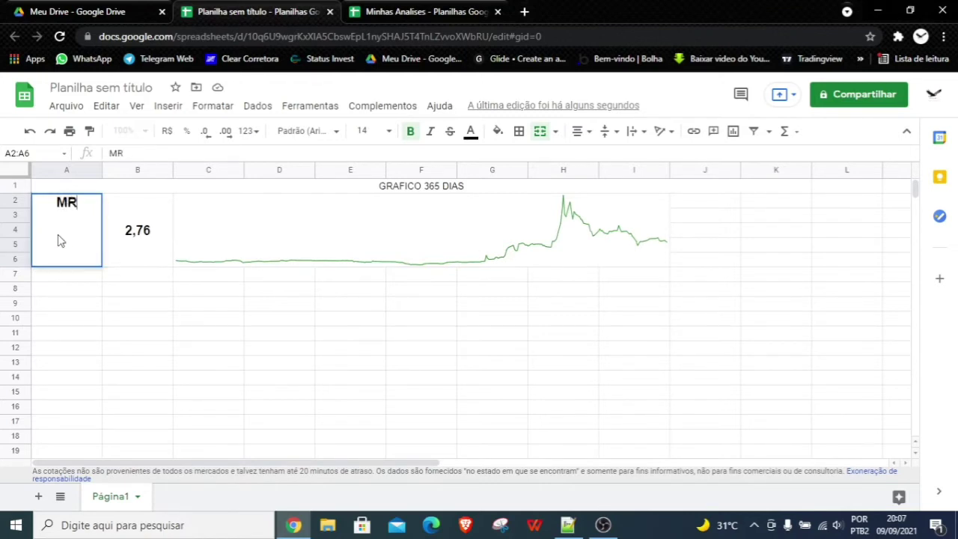
{"action": "type", "text": "FG"}
{"action": "type", "text": "3"}
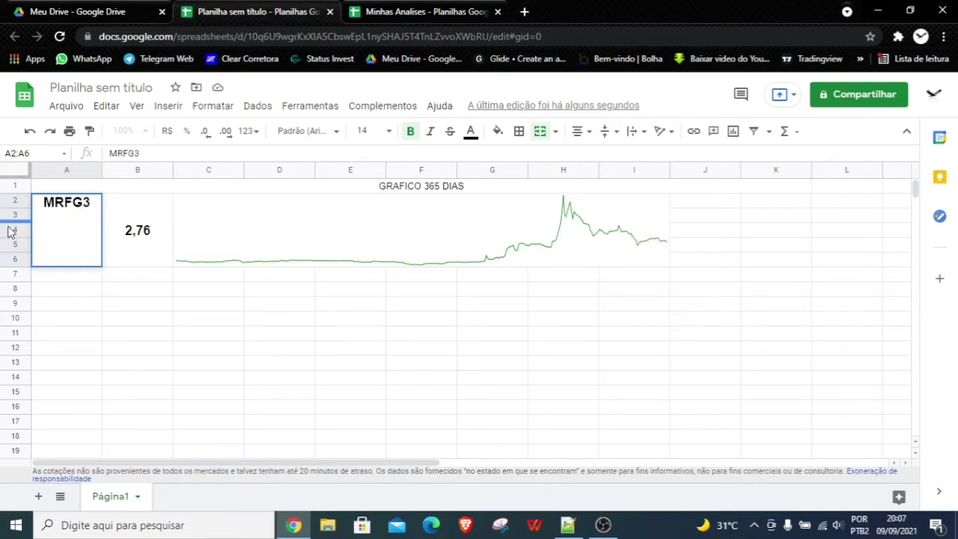
{"action": "key", "text": "Return"}
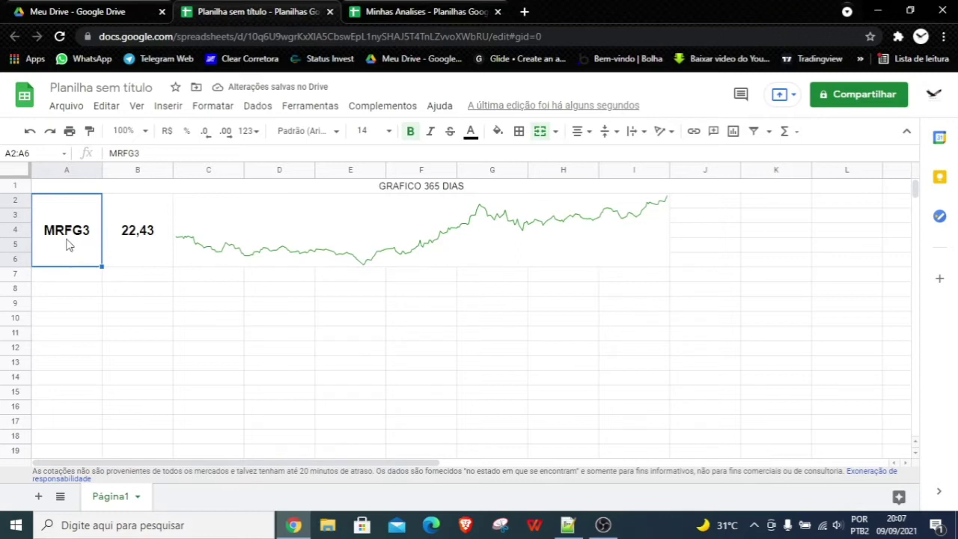
{"action": "type", "text": "TIE"}
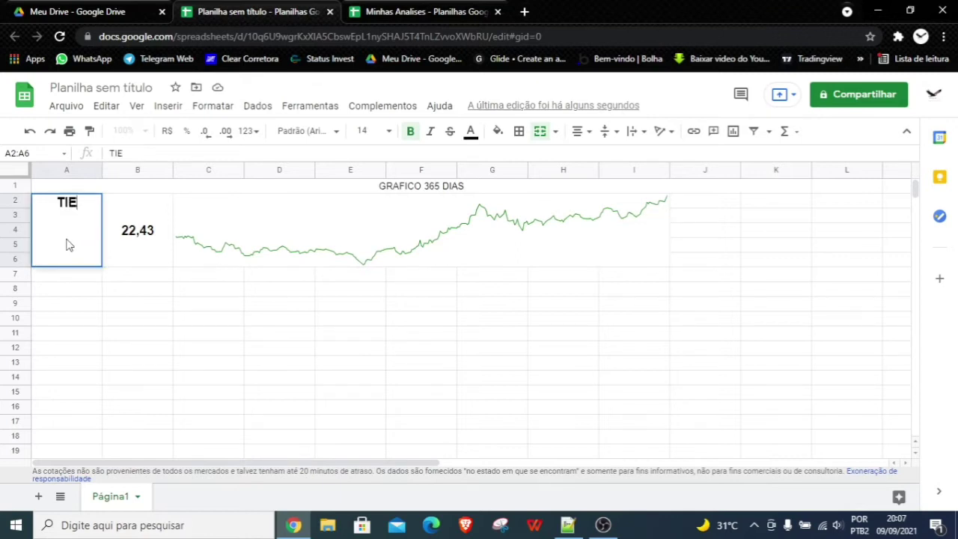
{"action": "key", "text": "BackSpace"}
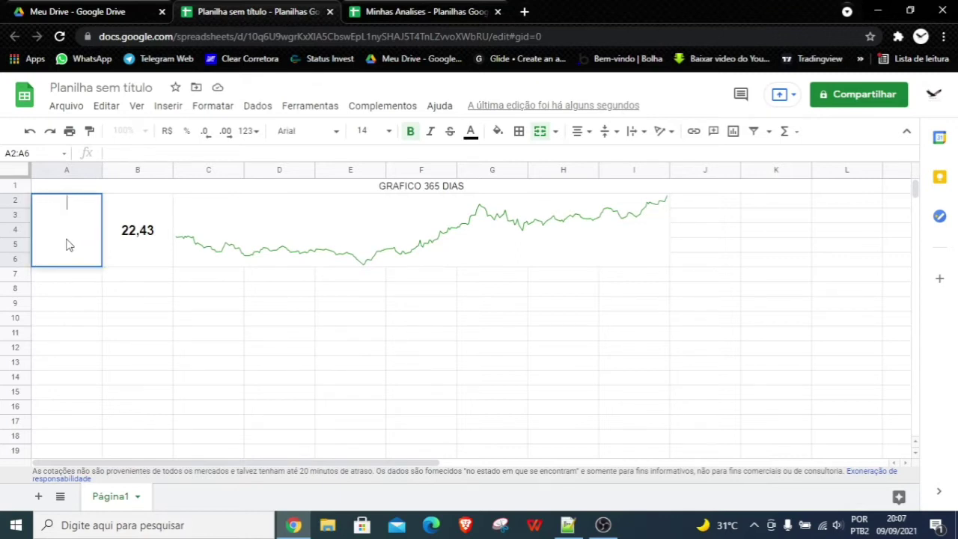
{"action": "type", "text": "VVAR"}
{"action": "type", "text": "3"}
{"action": "key", "text": "Return"}
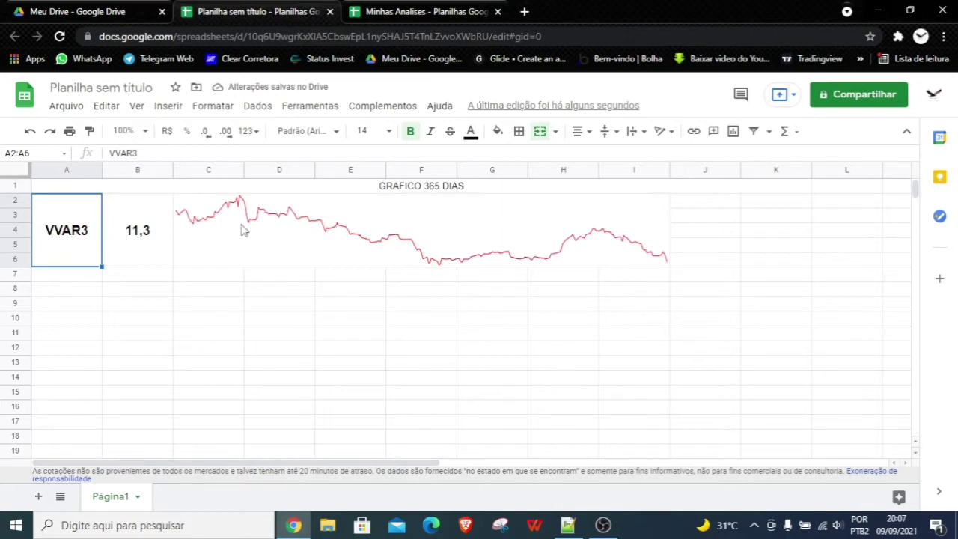
Check the sparkline formula, then change the ticker to B3SA3
{"action": "left_click", "coordinate": [336, 237]}
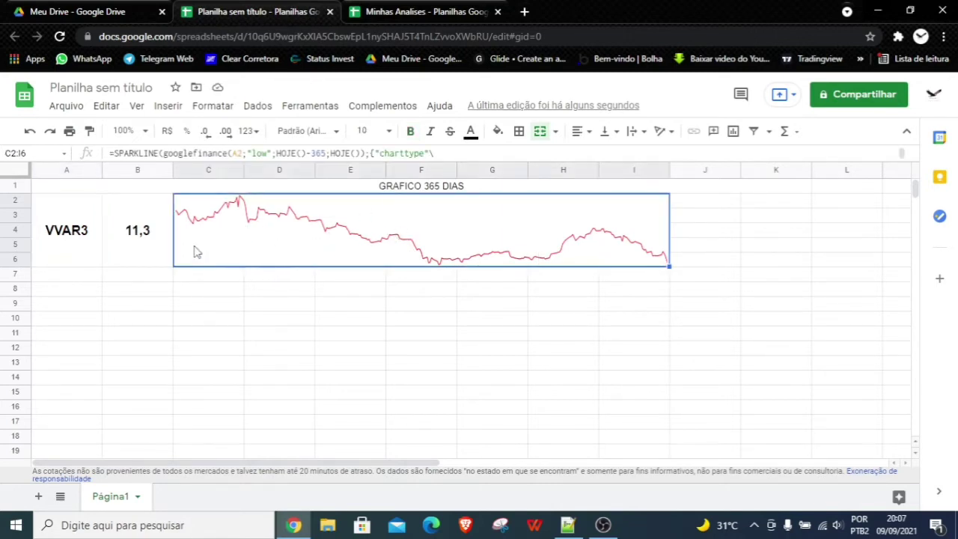
{"action": "left_click", "coordinate": [77, 247]}
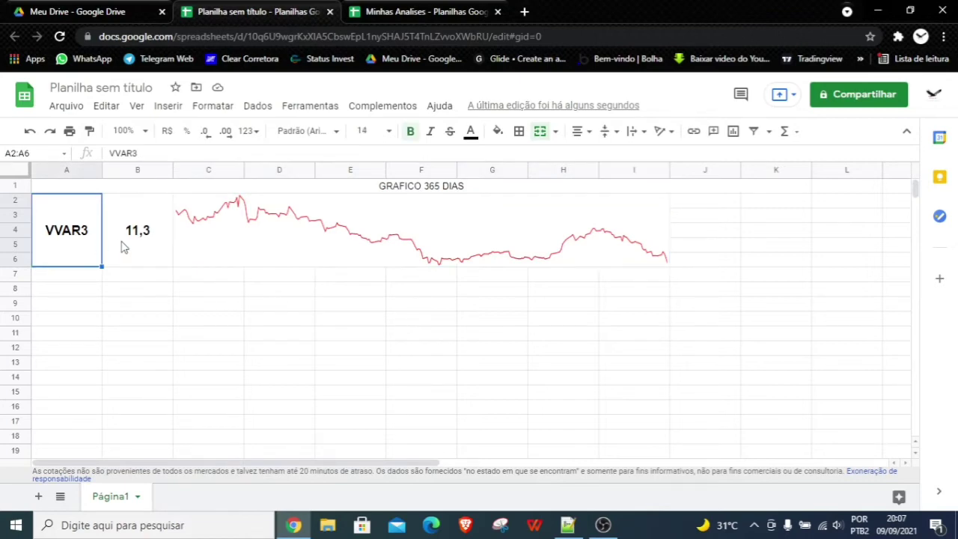
{"action": "type", "text": "B"}
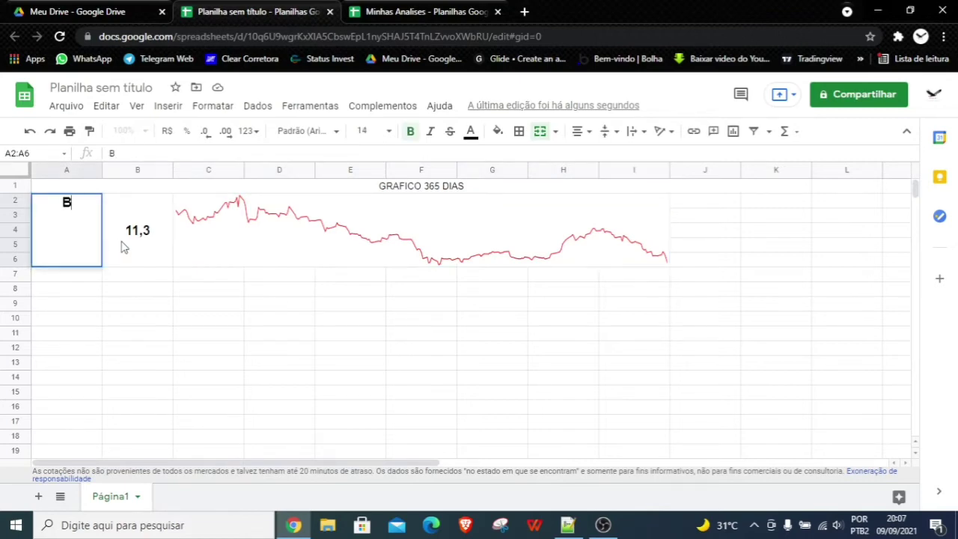
{"action": "type", "text": "BA"}
{"action": "key", "text": "BackSpace"}
{"action": "key", "text": "BackSpace"}
{"action": "type", "text": "3SA3"}
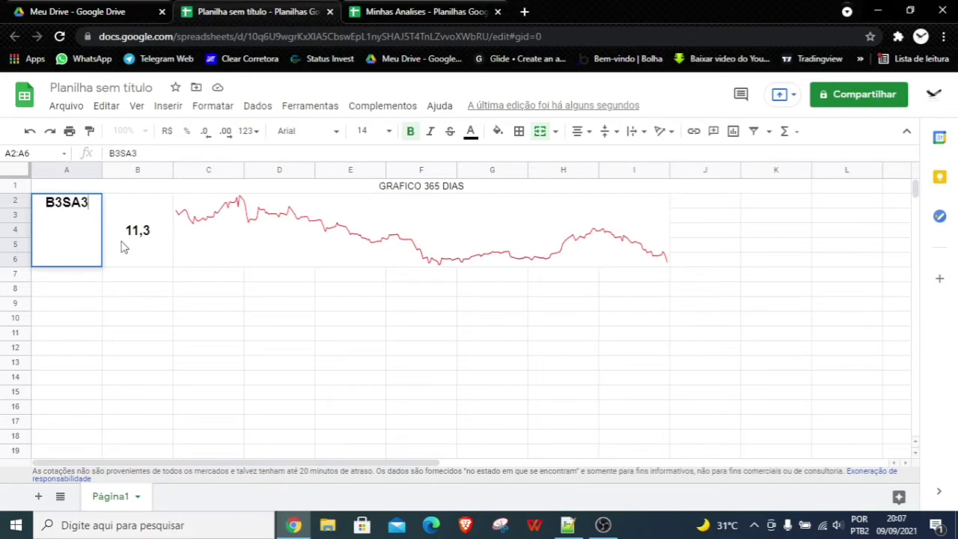
{"action": "key", "text": "Return"}
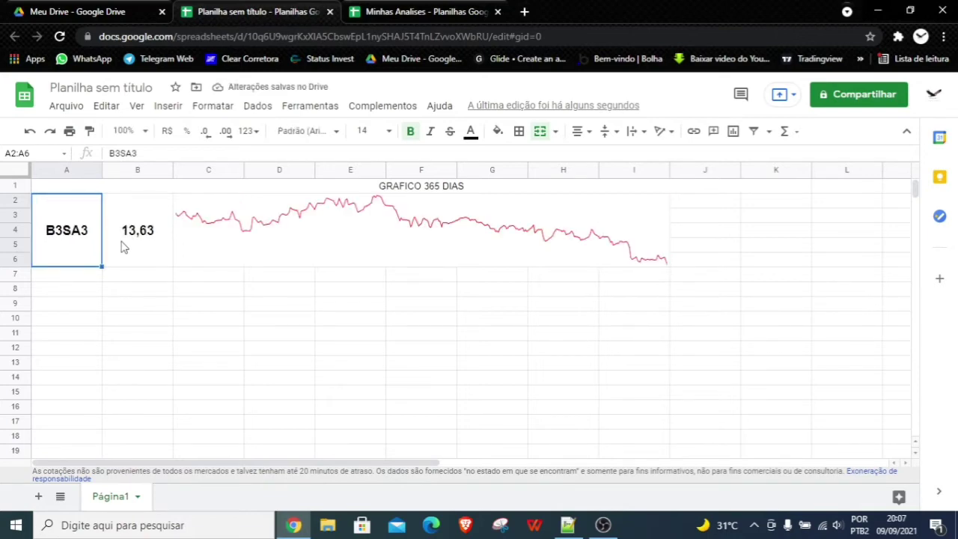
Replace B3SA3 with TAEE3 and check the updated 365-day sparkline
{"action": "left_click", "coordinate": [342, 235]}
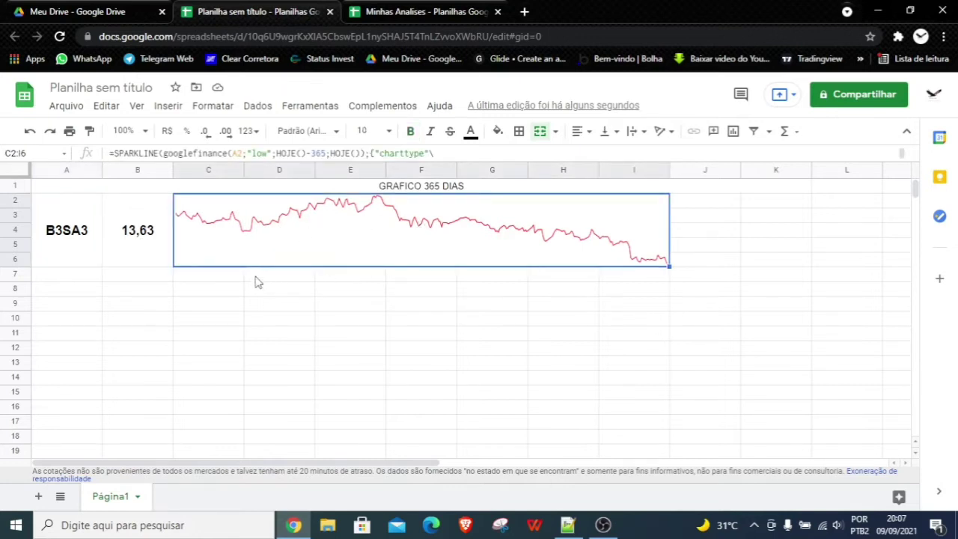
{"action": "left_click", "coordinate": [79, 255]}
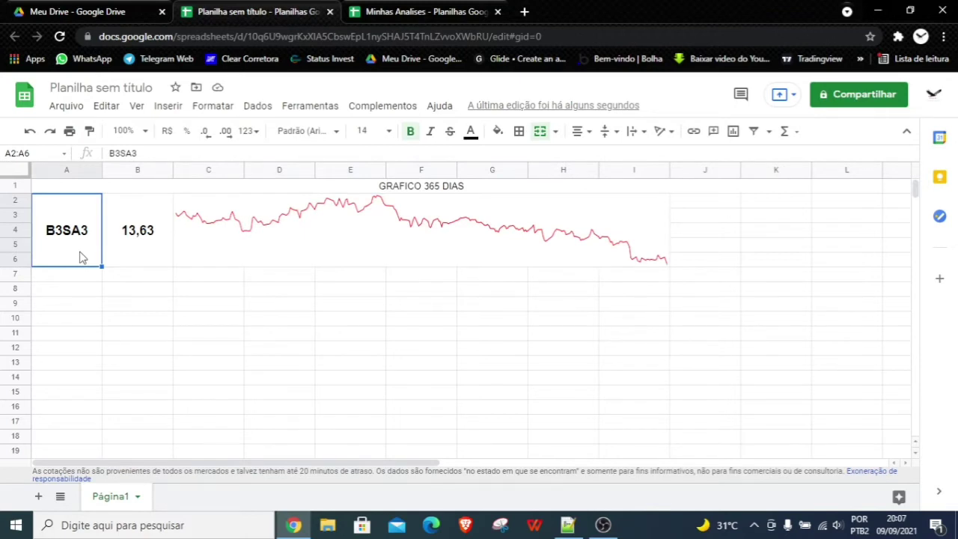
{"action": "type", "text": "TAEE"}
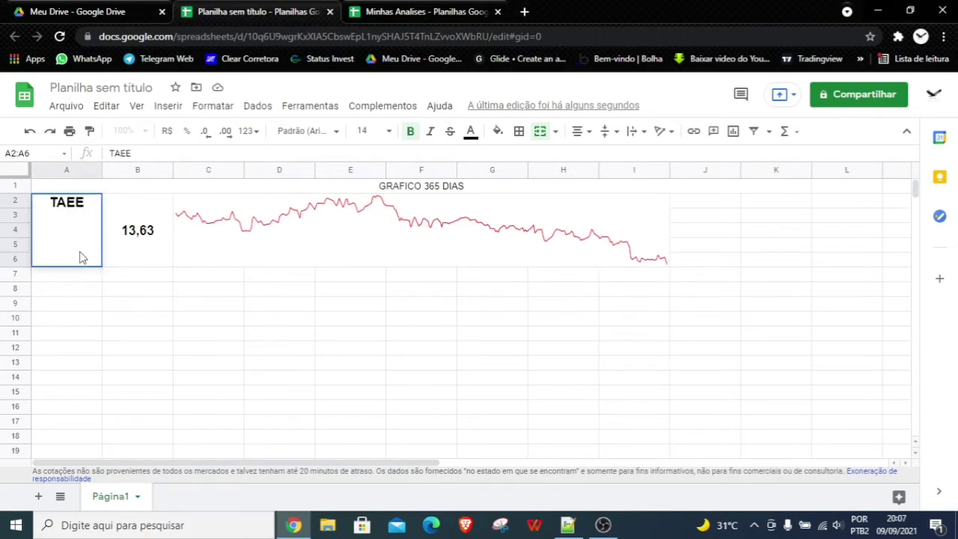
{"action": "type", "text": "3"}
{"action": "key", "text": "Return"}
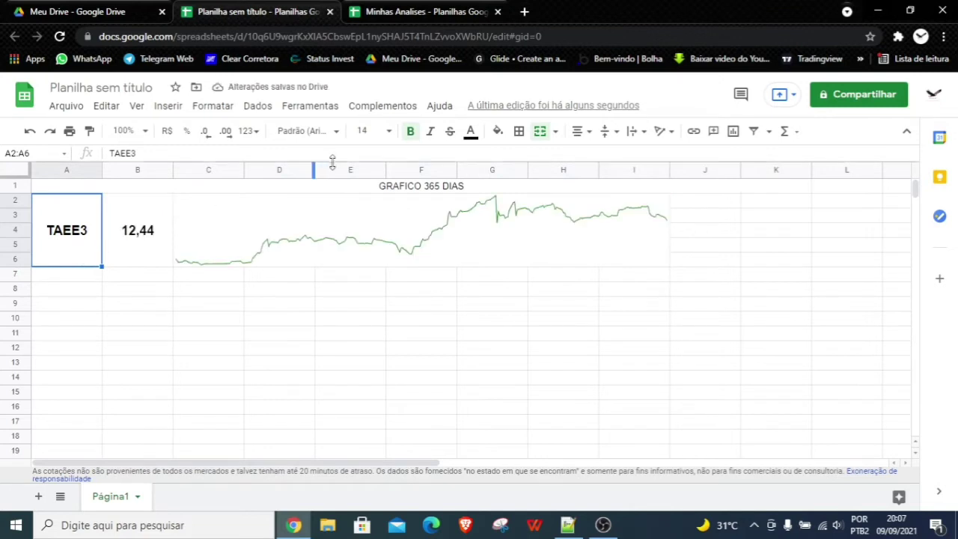
{"action": "left_click", "coordinate": [405, 237]}
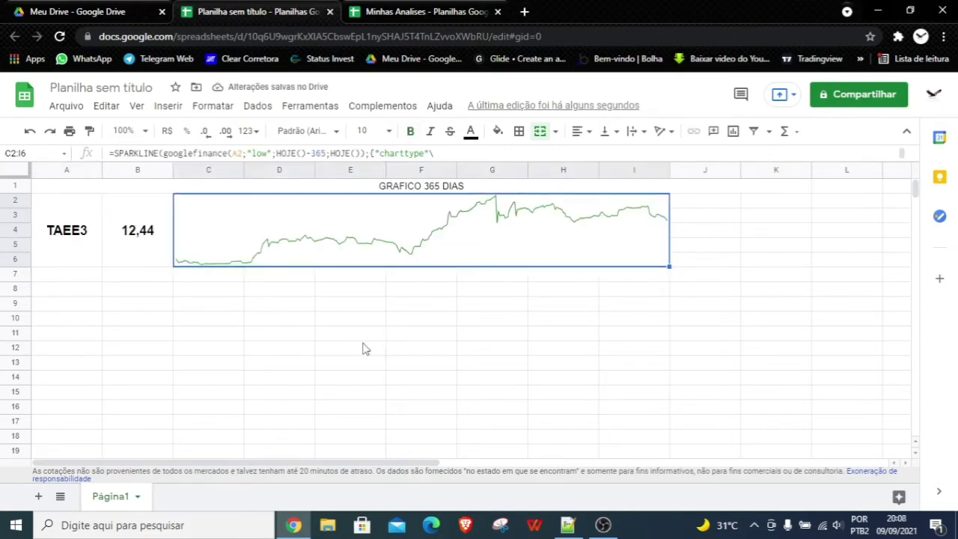
{"action": "left_click", "coordinate": [342, 322]}
{"action": "left_click", "coordinate": [282, 260]}
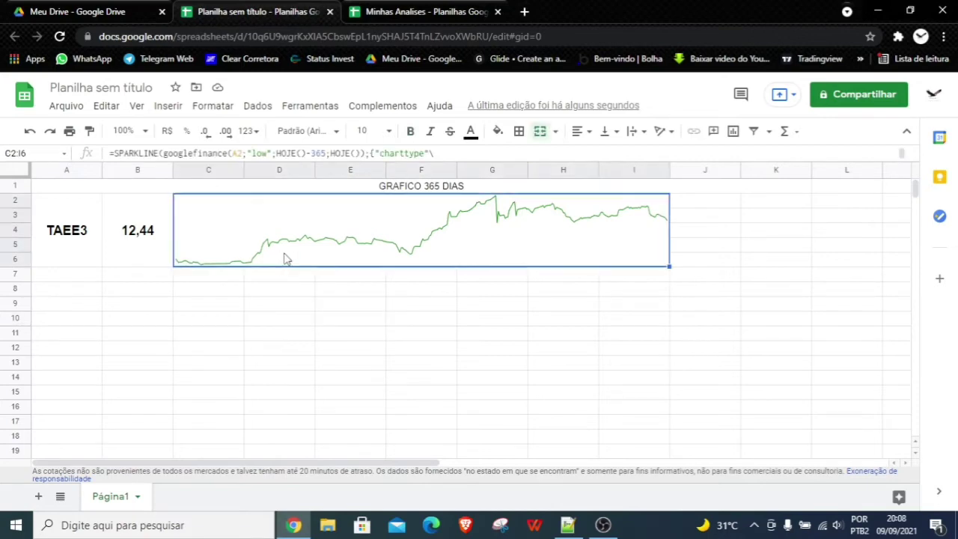
{"action": "double_click", "coordinate": [313, 231]}
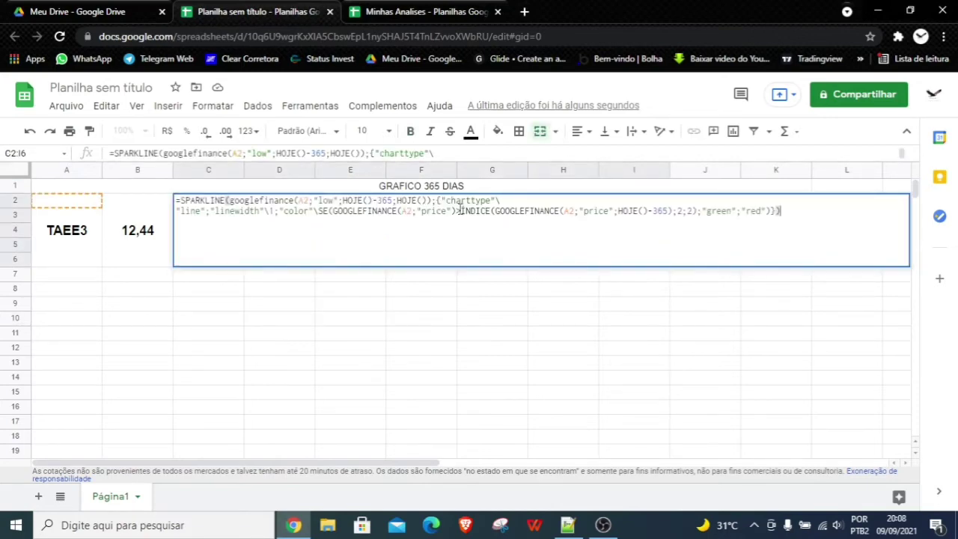
{"action": "left_click_drag", "start_coordinate": [771, 211], "coordinate": [709, 215]}
{"action": "left_click", "coordinate": [751, 212]}
{"action": "double_click", "coordinate": [748, 212]}
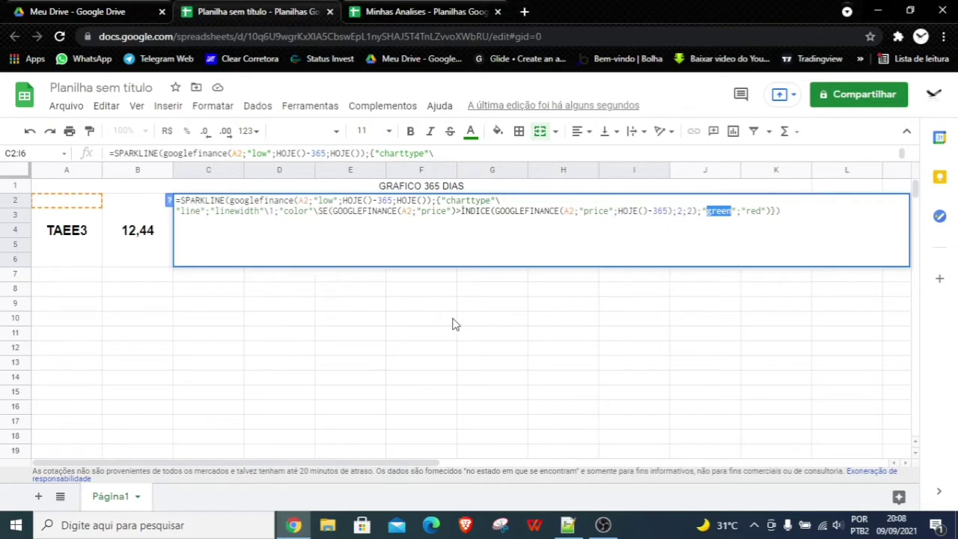
{"action": "left_click", "coordinate": [390, 319]}
{"action": "left_click", "coordinate": [421, 243]}
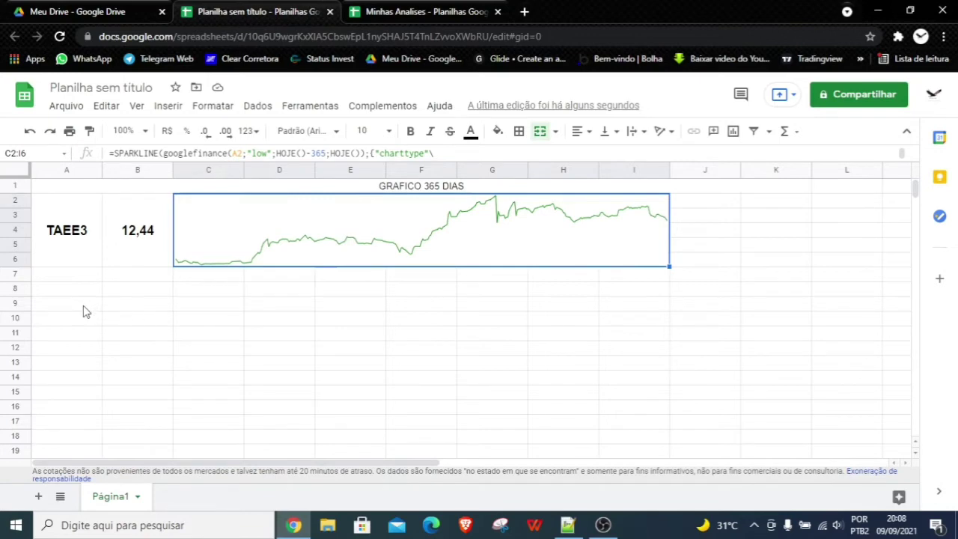
{"action": "left_click_drag", "start_coordinate": [85, 306], "coordinate": [584, 304]}
{"action": "mouse_move", "coordinate": [67, 304]}
{"action": "left_mouse_down"}
{"action": "mouse_move", "coordinate": [296, 310]}
{"action": "mouse_move", "coordinate": [616, 359]}
{"action": "left_mouse_up"}
Border the A9:I12 table and type headers ATIVO, PERIODO 1, PERIODO 2, VALOR, MAXIMA, MINIMA, ABERTURA
{"action": "left_click", "coordinate": [519, 131]}
{"action": "left_click", "coordinate": [525, 158]}
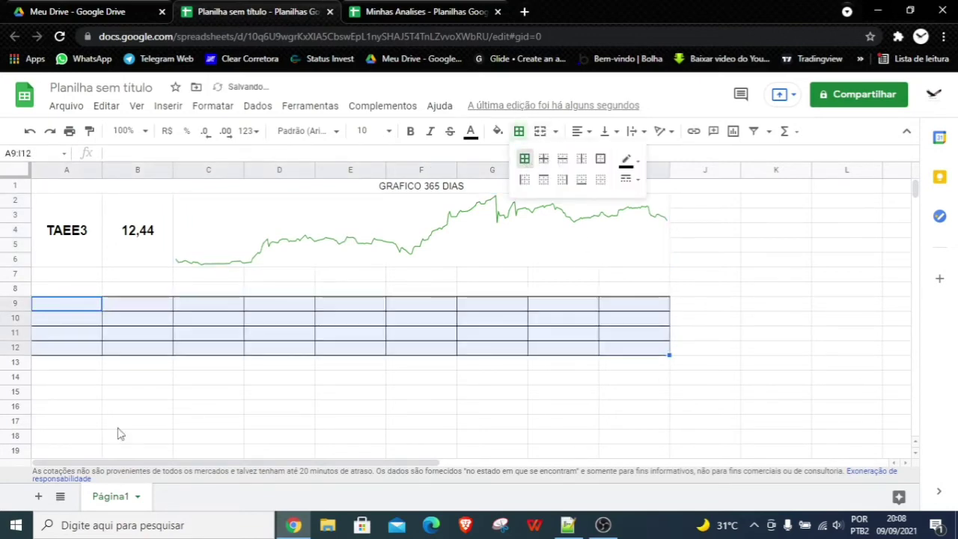
{"action": "left_click", "coordinate": [68, 307]}
{"action": "type", "text": "A"}
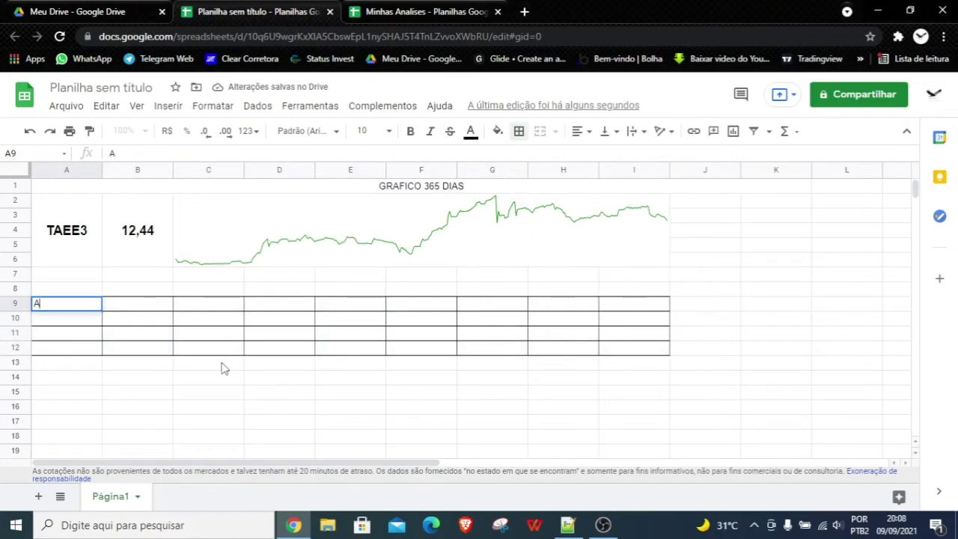
{"action": "type", "text": "TIVO"}
{"action": "left_click", "coordinate": [112, 305]}
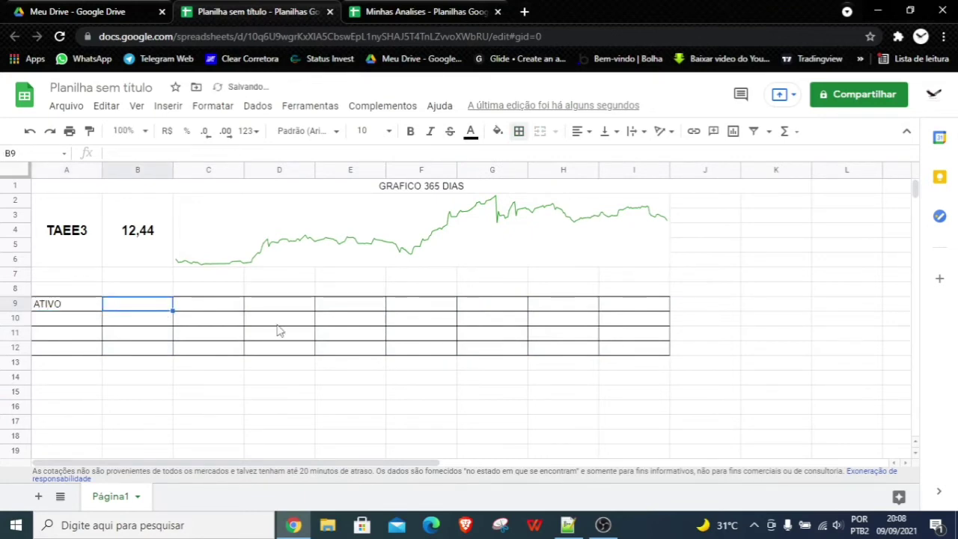
{"action": "type", "text": "PERIODO"}
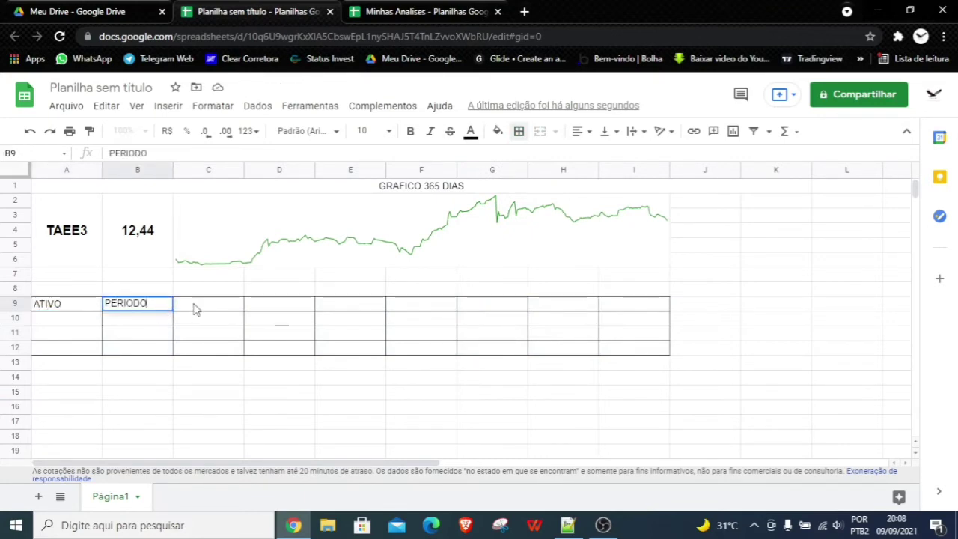
{"action": "type", "text": " 1"}
{"action": "left_click", "coordinate": [188, 313]}
{"action": "type", "text": "PERIO"}
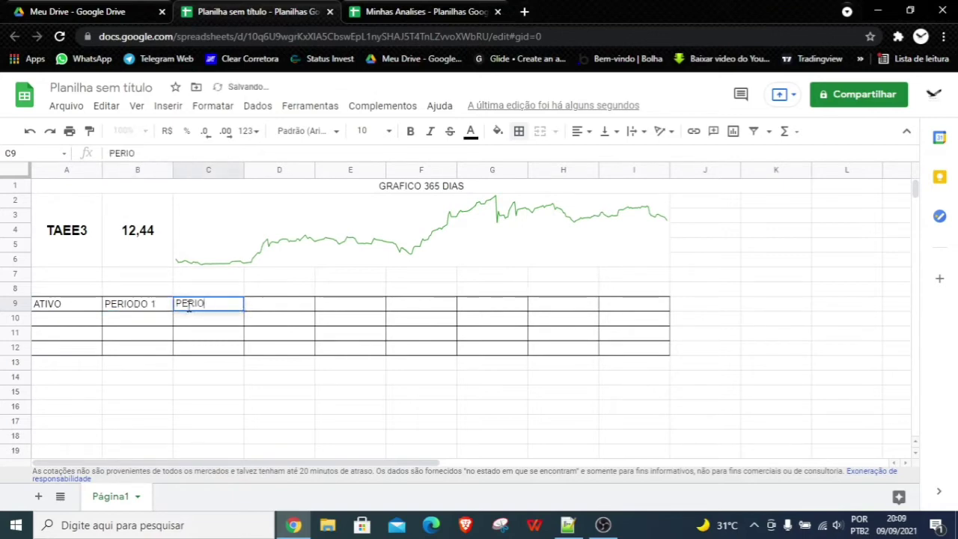
{"action": "type", "text": "DO 2"}
{"action": "left_click", "coordinate": [304, 307]}
{"action": "type", "text": "VALO"}
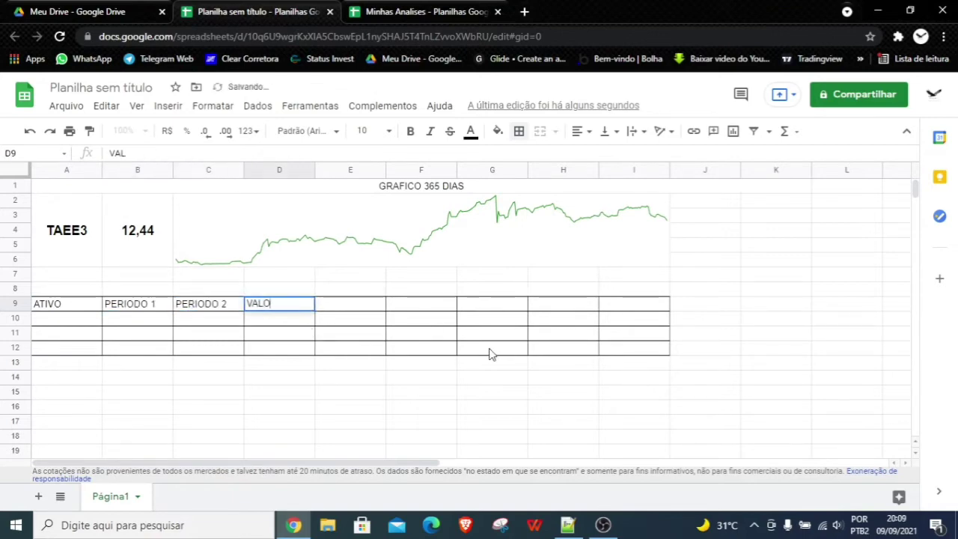
{"action": "type", "text": "R"}
{"action": "left_click", "coordinate": [375, 309]}
{"action": "type", "text": "MAXIMA"}
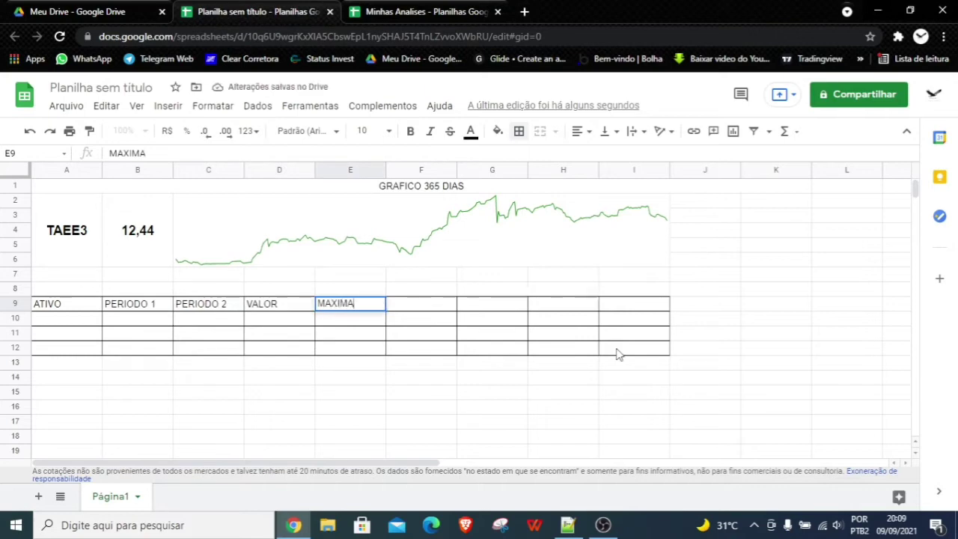
{"action": "left_click", "coordinate": [418, 307]}
{"action": "type", "text": "MINIMA"}
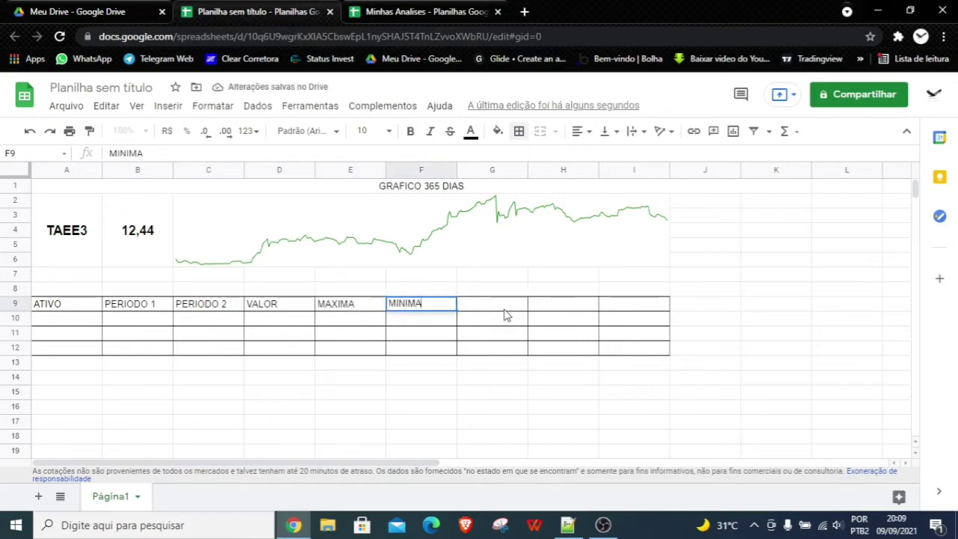
{"action": "left_click", "coordinate": [505, 308]}
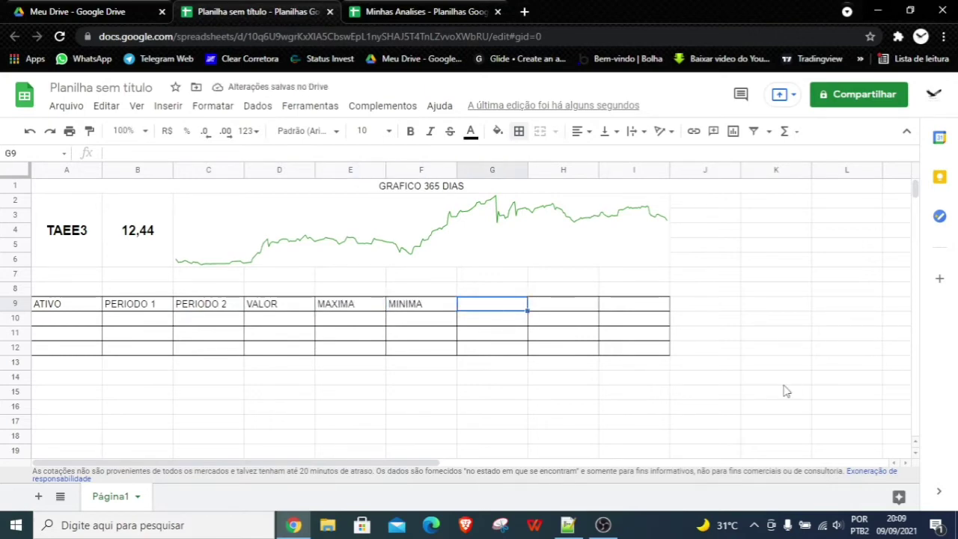
{"action": "type", "text": "ABERTURA"}
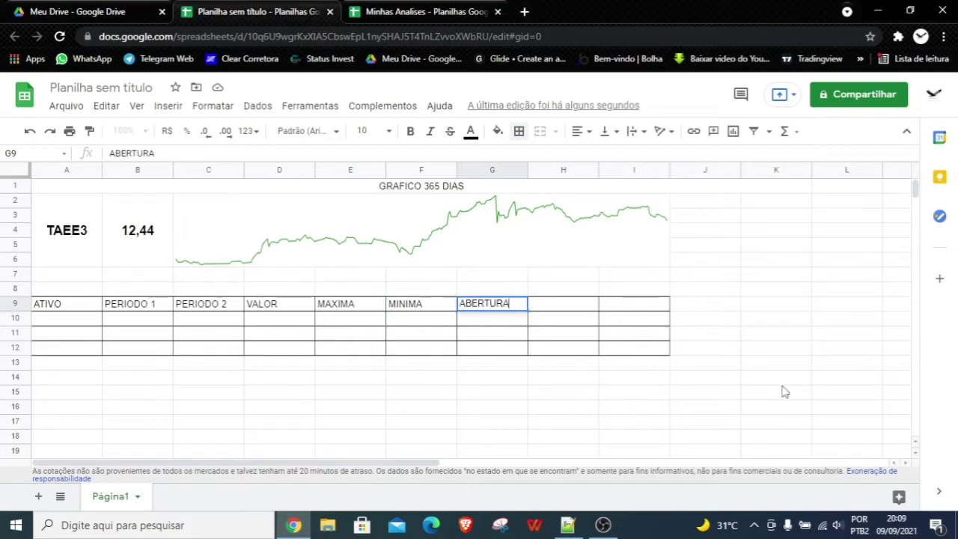
Enter BOVA11 as the first ticker in cell A10
{"action": "left_click", "coordinate": [589, 307]}
{"action": "key", "text": "Return"}
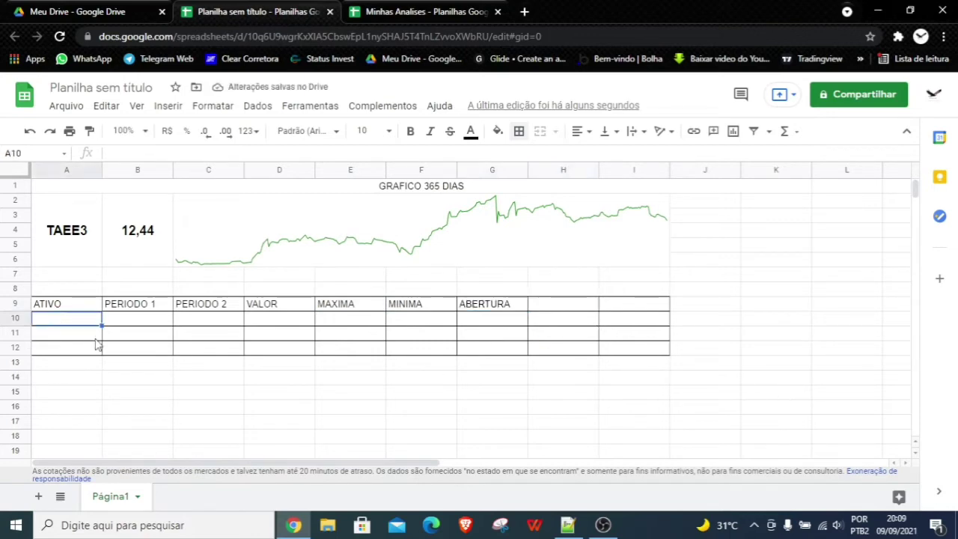
{"action": "type", "text": "BOVA11"}
{"action": "key", "text": "Return"}
Copy the existing 365-day sparkline formula and paste it into B10
{"action": "left_click", "coordinate": [205, 237]}
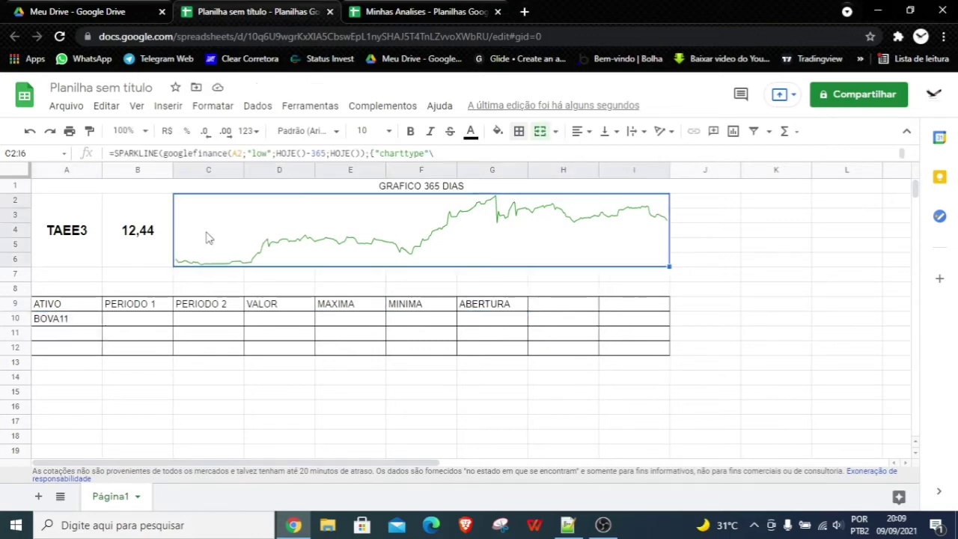
{"action": "double_click", "coordinate": [233, 238]}
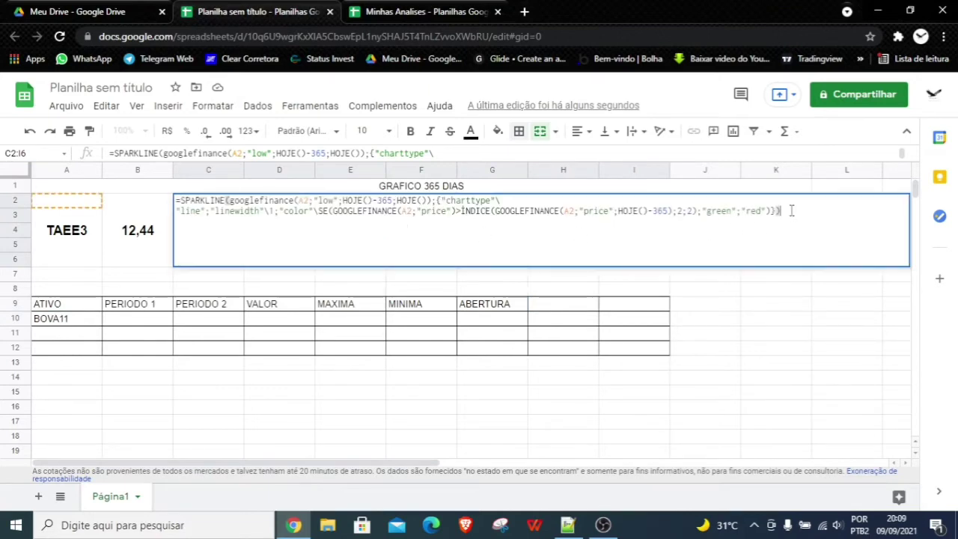
{"action": "mouse_move", "coordinate": [787, 211]}
{"action": "left_mouse_down"}
{"action": "mouse_move", "coordinate": [174, 215]}
{"action": "mouse_move", "coordinate": [171, 199]}
{"action": "left_mouse_up"}
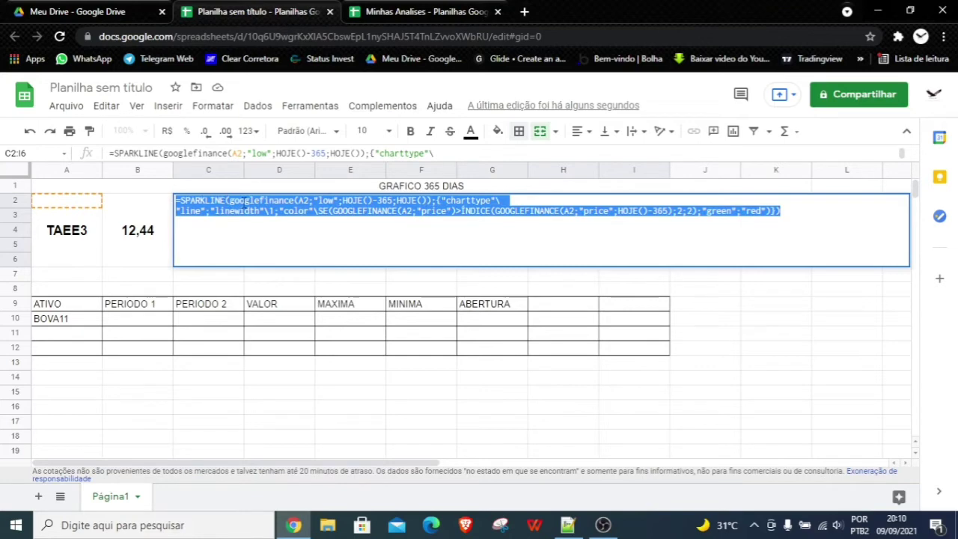
{"action": "right_click", "coordinate": [234, 207]}
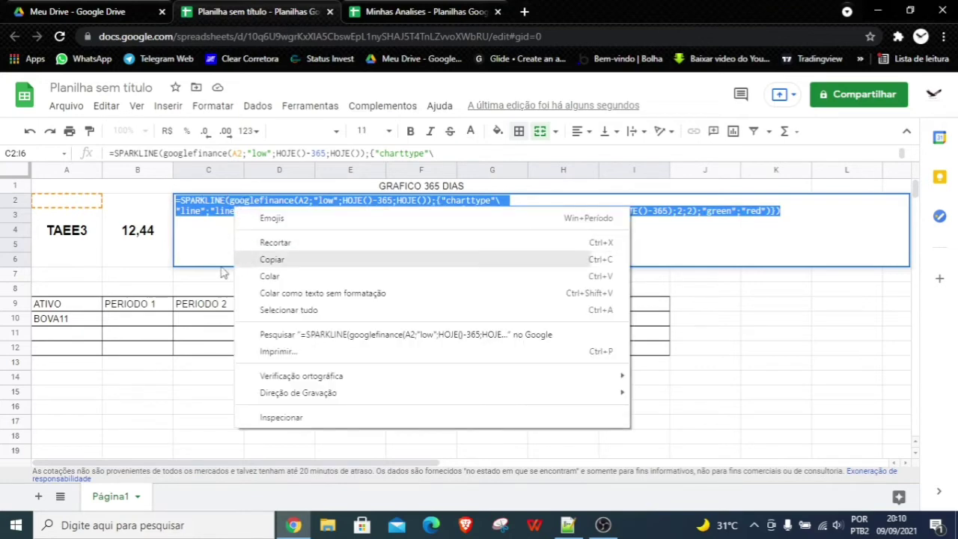
{"action": "left_click", "coordinate": [281, 262]}
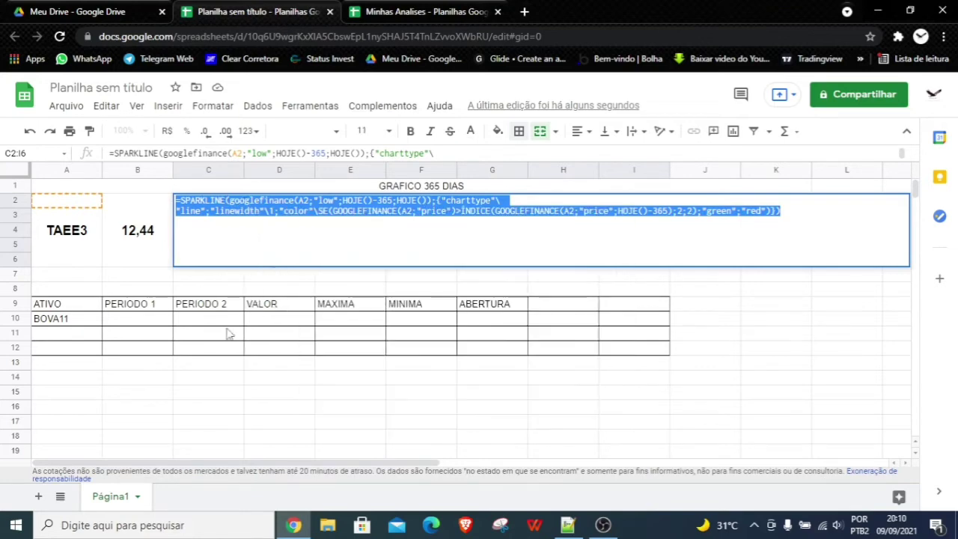
{"action": "left_click", "coordinate": [146, 323]}
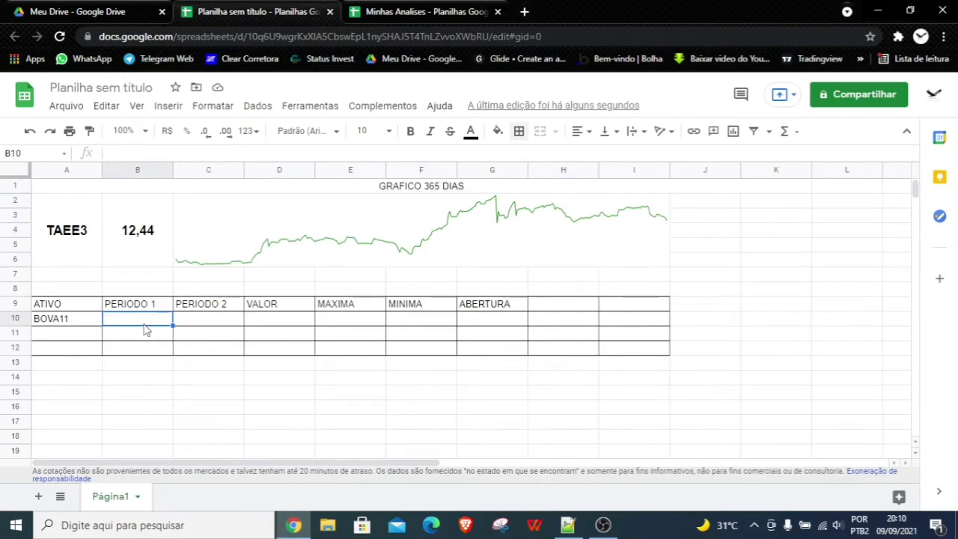
{"action": "key", "text": "ctrl+v"}
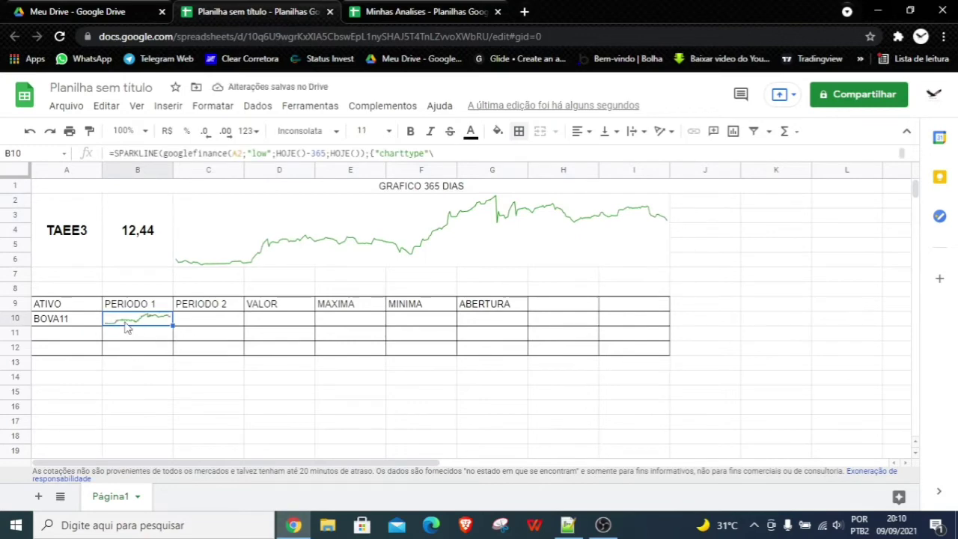
Repoint every A2 reference in B10's formula to the BOVA11 ticker in A10
{"action": "double_click", "coordinate": [127, 327]}
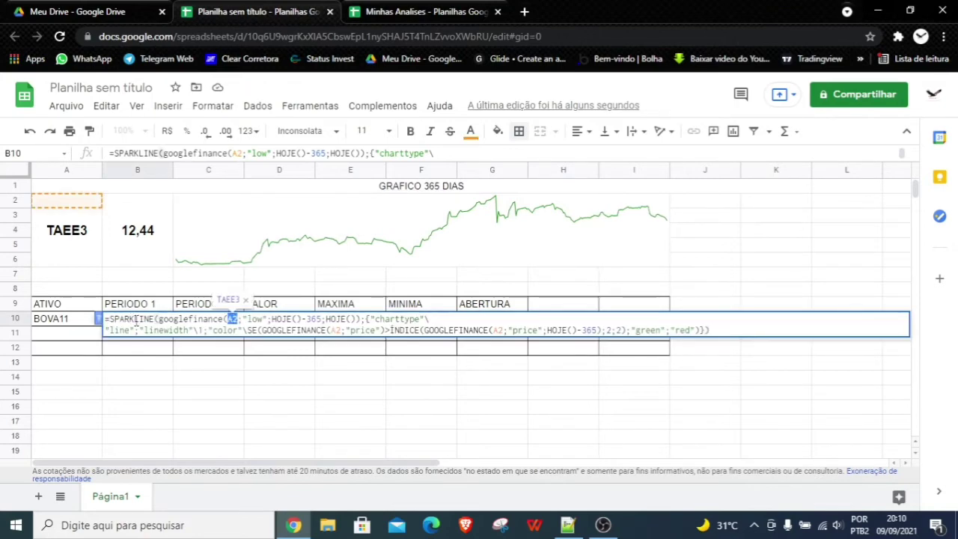
{"action": "key", "text": "BackSpace"}
{"action": "left_click", "coordinate": [54, 321]}
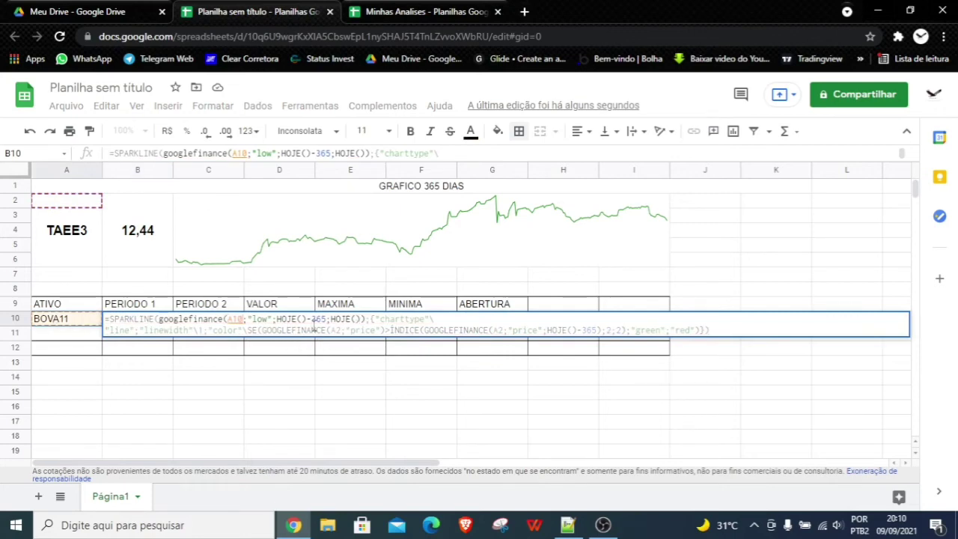
{"action": "left_click", "coordinate": [337, 331]}
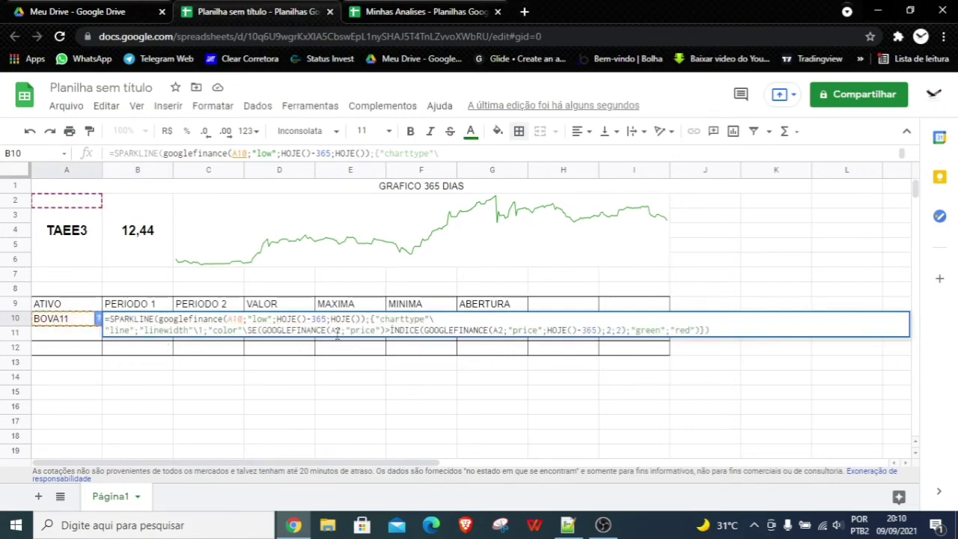
{"action": "key", "text": "BackSpace"}
{"action": "key", "text": "BackSpace"}
{"action": "type", "text": "A"}
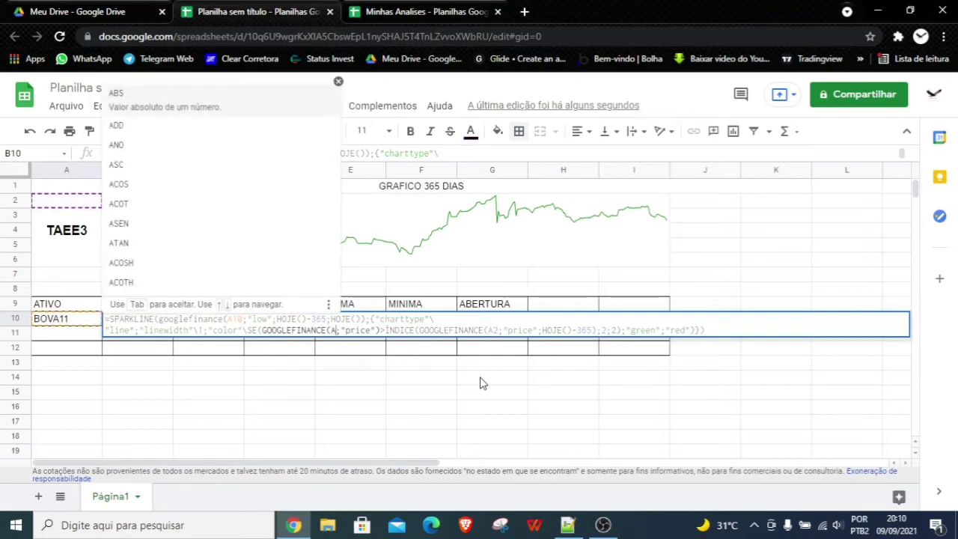
{"action": "type", "text": "10"}
{"action": "left_click", "coordinate": [507, 336]}
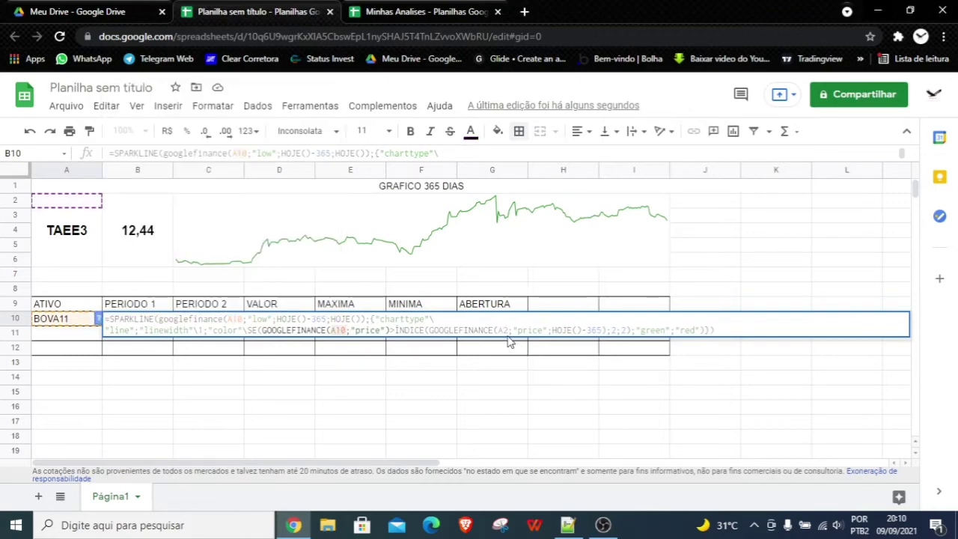
{"action": "key", "text": "BackSpace"}
{"action": "key", "text": "BackSpace"}
{"action": "type", "text": "A"}
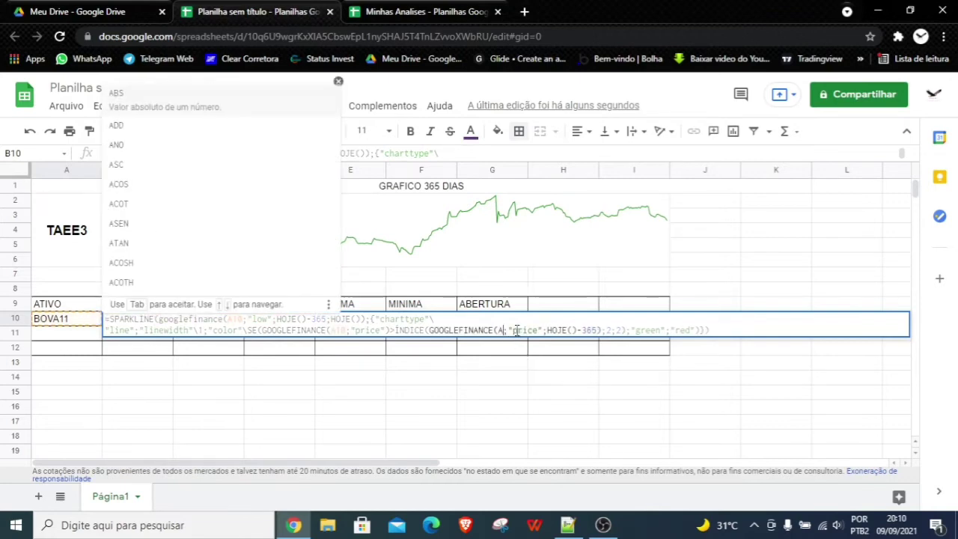
{"action": "type", "text": "10"}
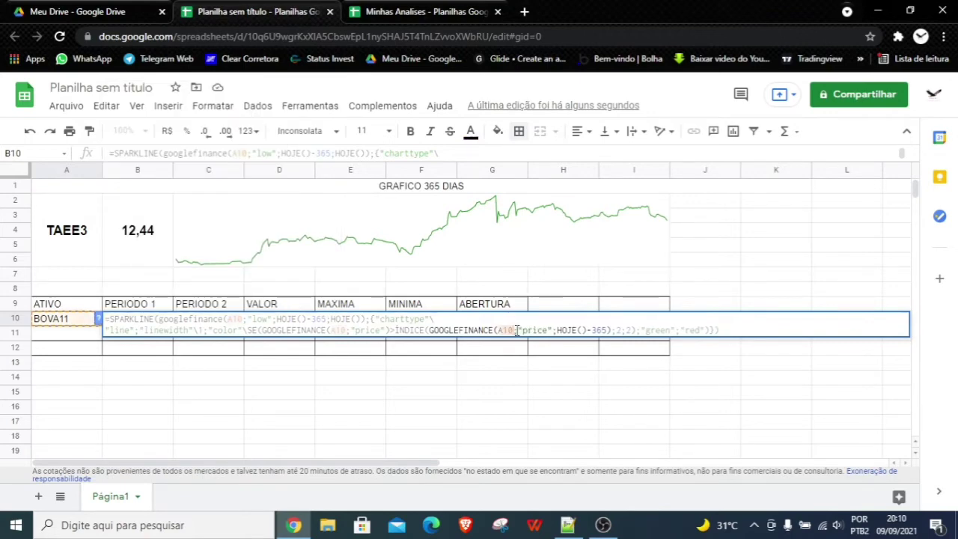
{"action": "key", "text": "Return"}
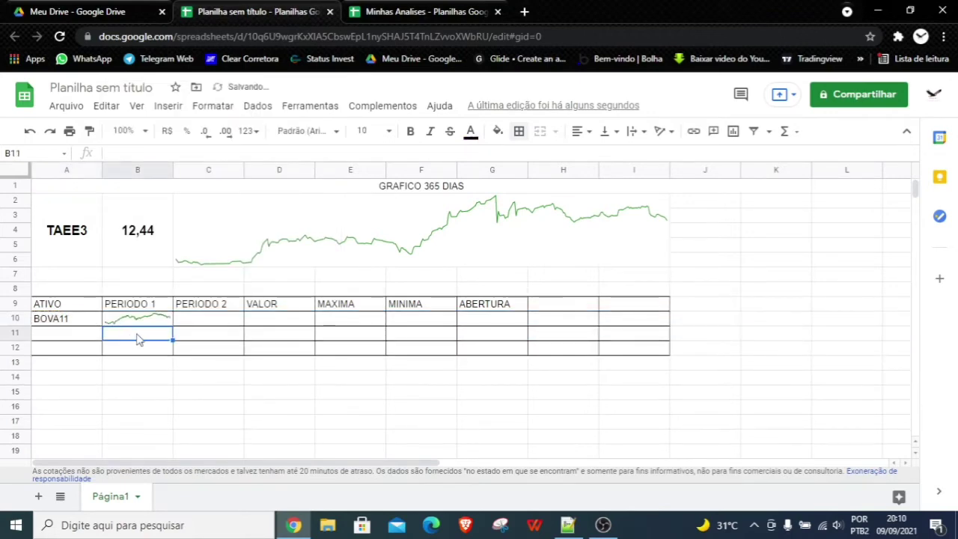
{"action": "key", "text": "Up"}
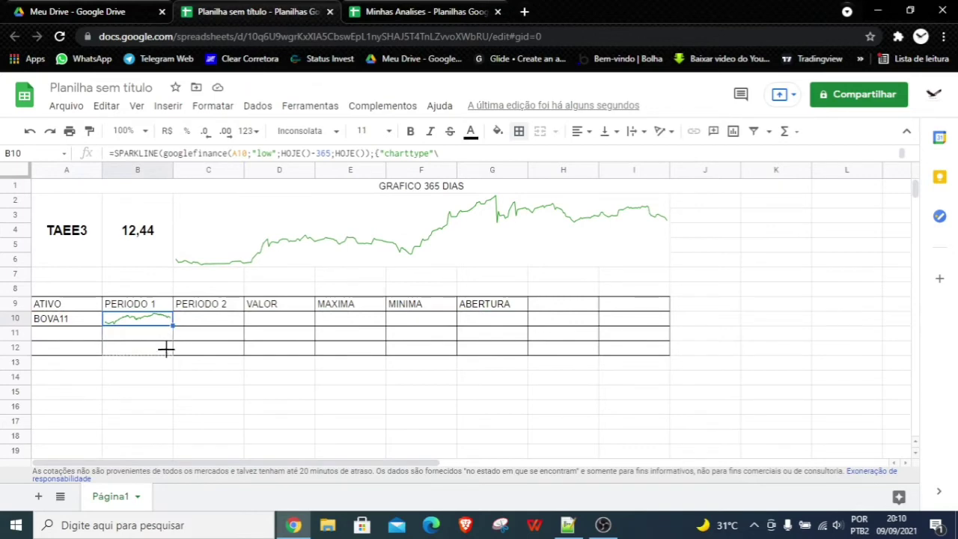
Fill B10's sparkline down to B12 and enter tickers TAEE11 in A11 and TOTS3 in A12
{"action": "left_click_drag", "start_coordinate": [173, 326], "coordinate": [171, 352]}
{"action": "left_click", "coordinate": [159, 342]}
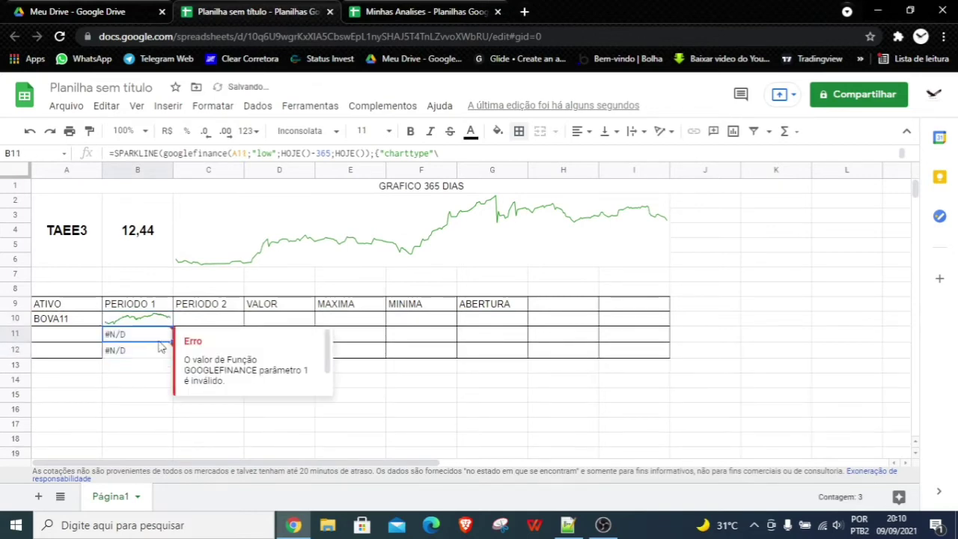
{"action": "left_click", "coordinate": [80, 338]}
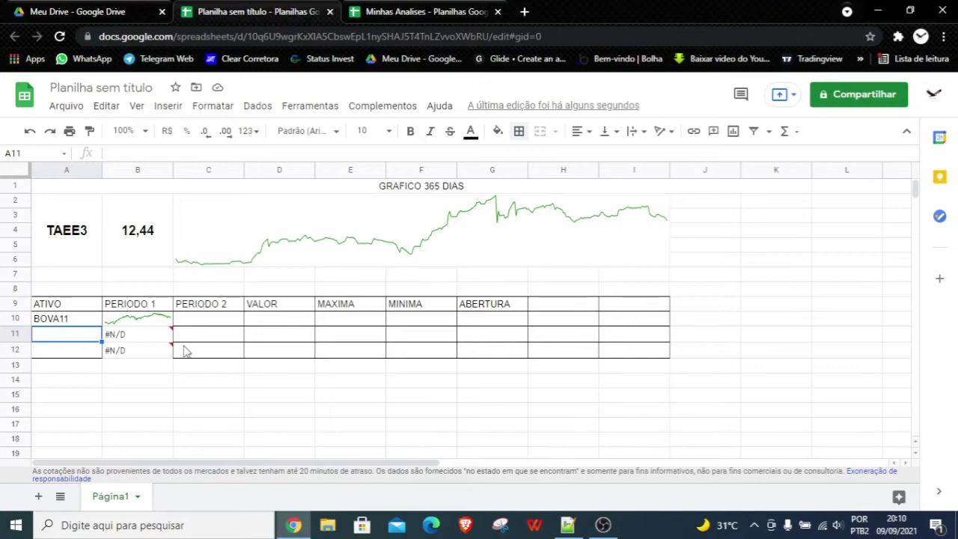
{"action": "type", "text": "TAEE"}
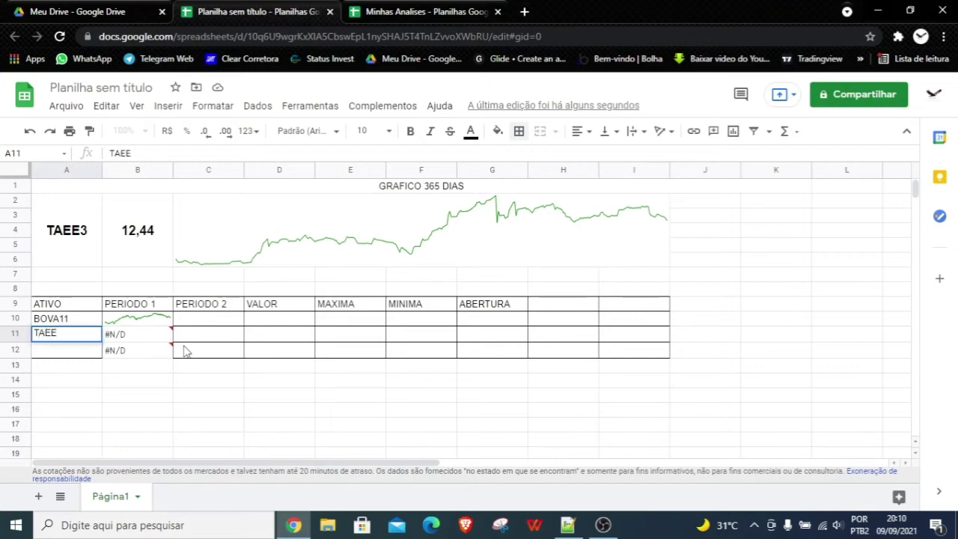
{"action": "type", "text": "11"}
{"action": "key", "text": "Return"}
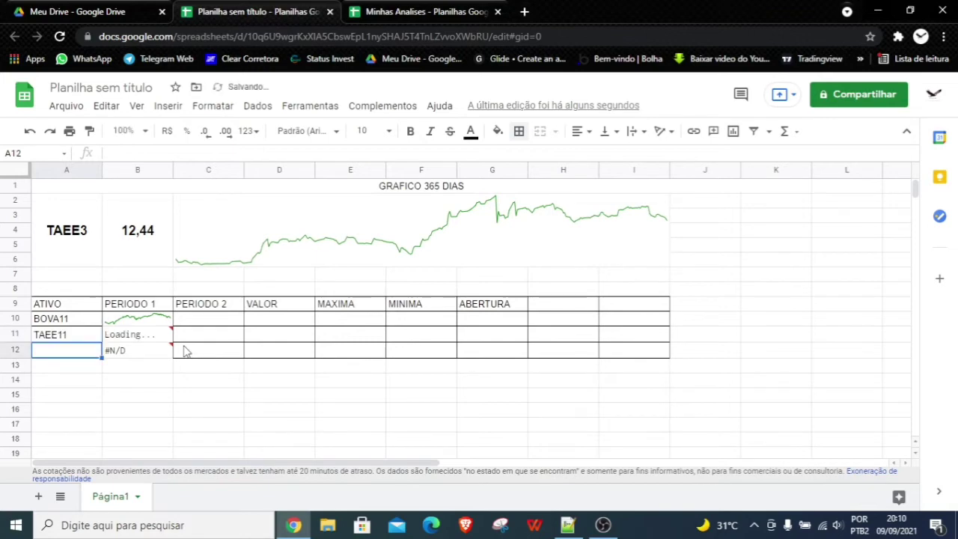
{"action": "type", "text": "TOT"}
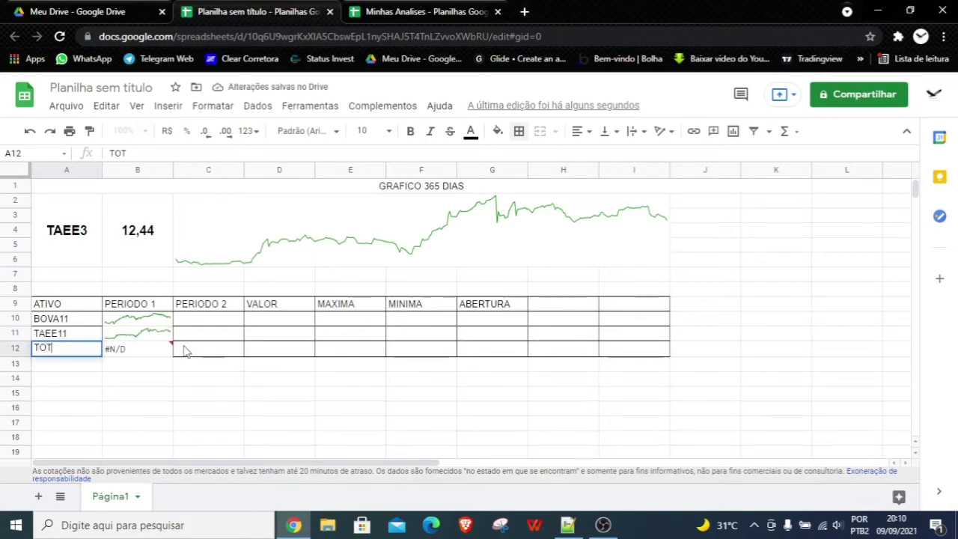
{"action": "type", "text": "S3"}
{"action": "key", "text": "Return"}
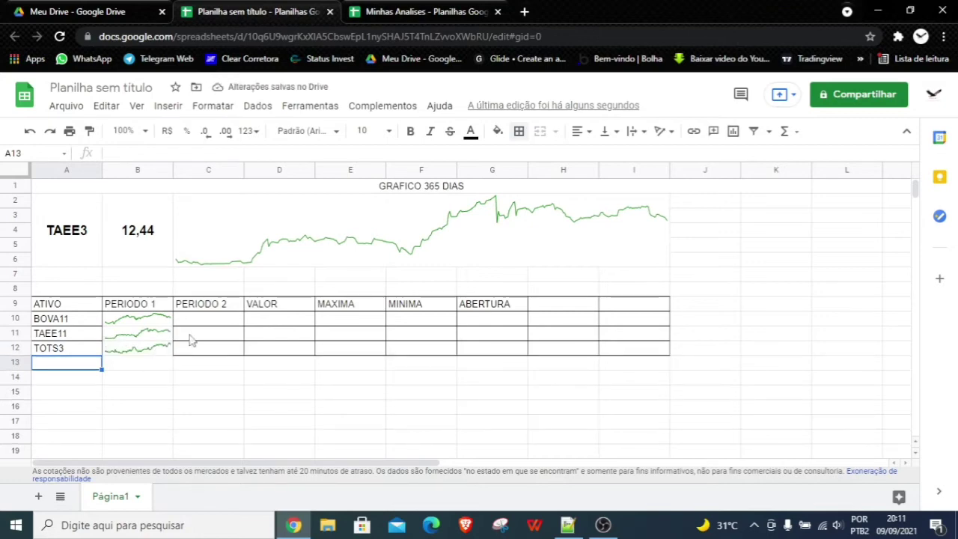
{"action": "left_click", "coordinate": [154, 305]}
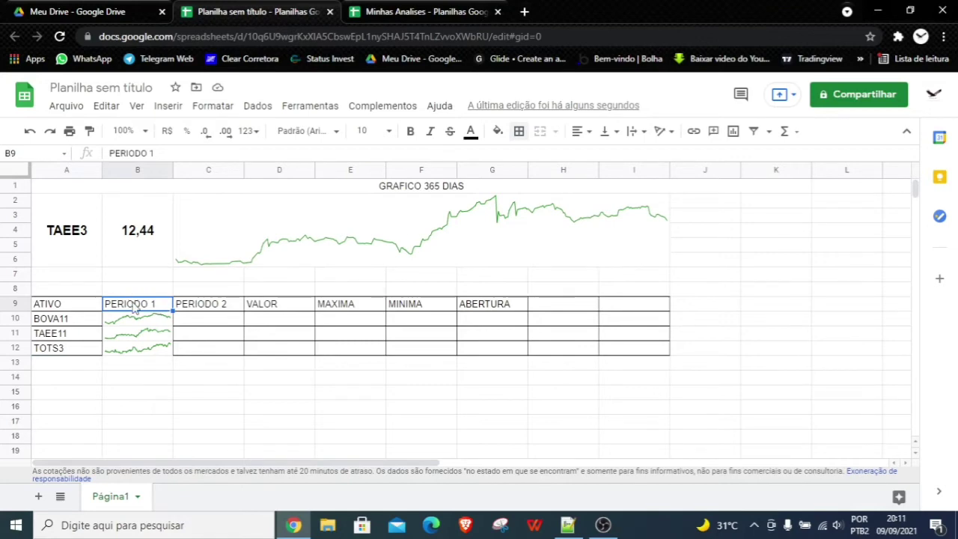
Enter period 250 in B9 and 90 in C9, with the label PERIODO in B8
{"action": "type", "text": "9"}
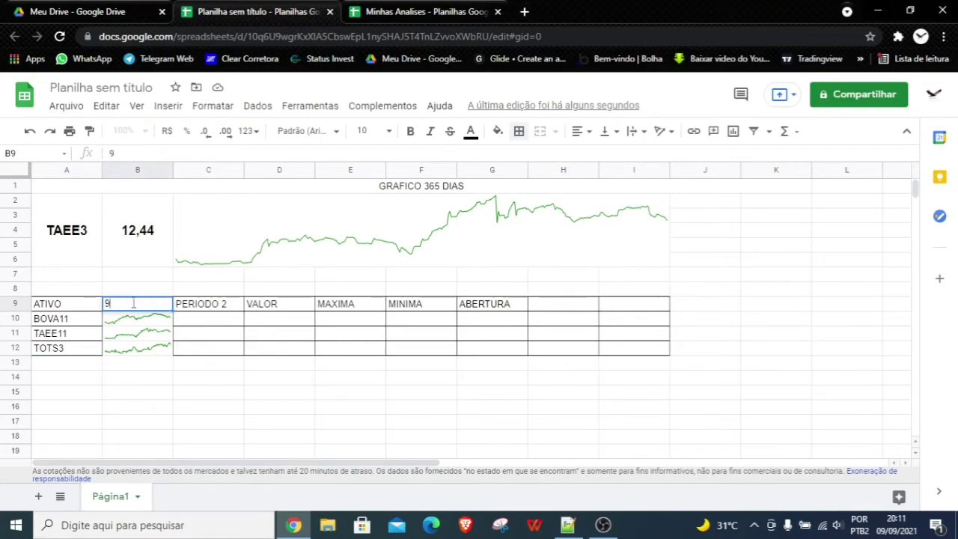
{"action": "key", "text": "BackSpace"}
{"action": "type", "text": "250"}
{"action": "key", "text": "Return"}
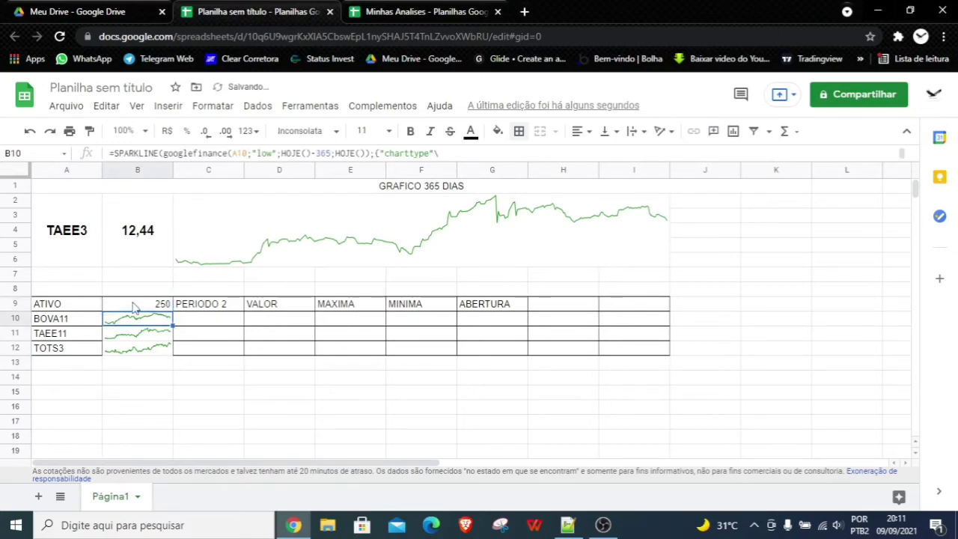
{"action": "left_click", "coordinate": [142, 291]}
{"action": "type", "text": "PE"}
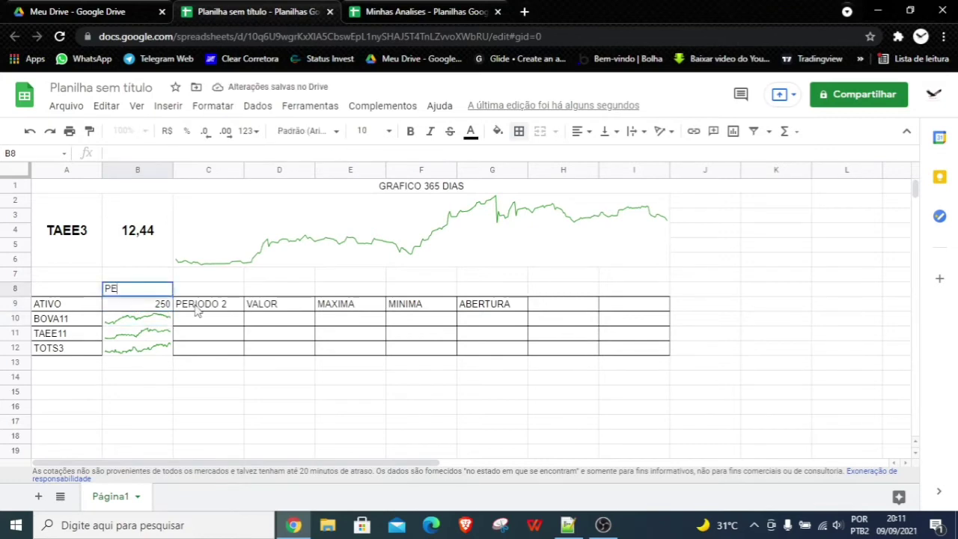
{"action": "type", "text": "RIODO"}
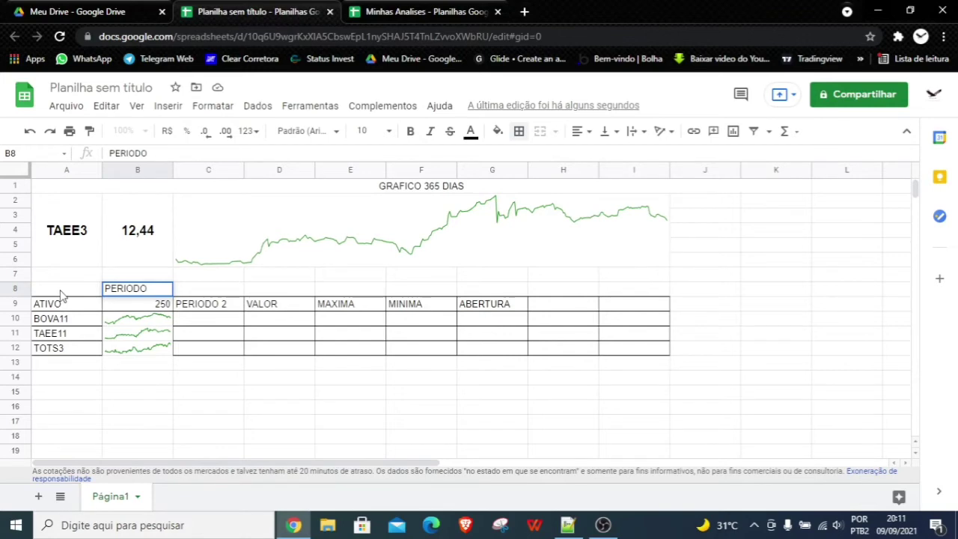
{"action": "left_click", "coordinate": [62, 292]}
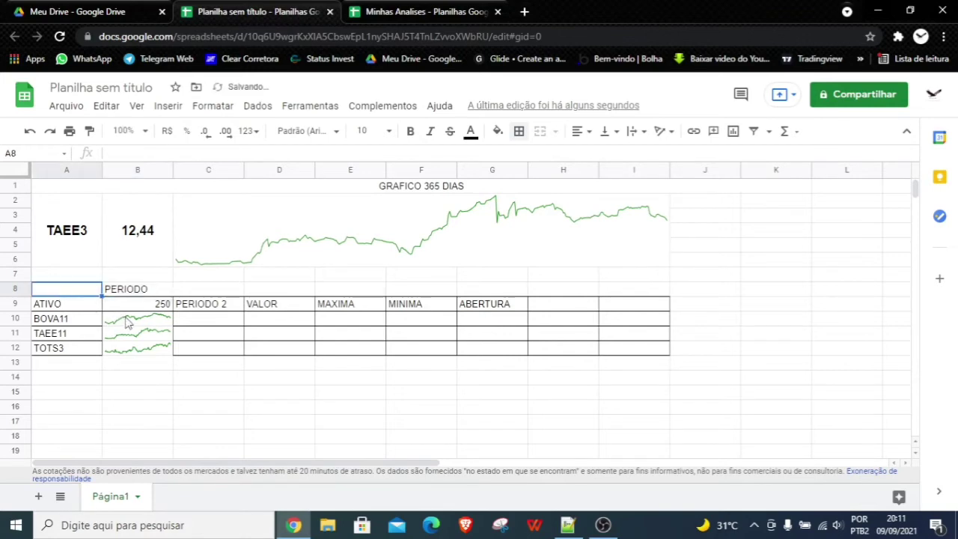
{"action": "left_click", "coordinate": [208, 304]}
{"action": "type", "text": "90"}
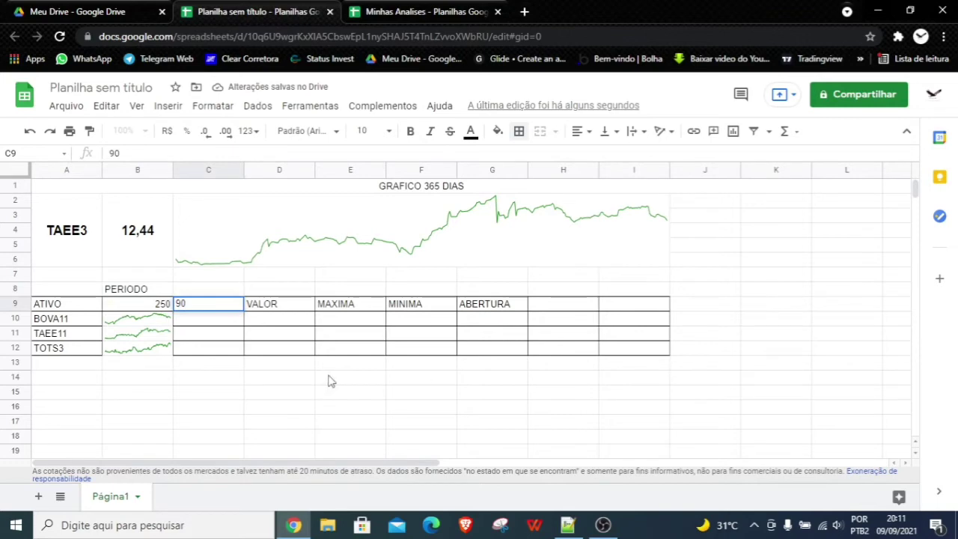
{"action": "left_click", "coordinate": [301, 350]}
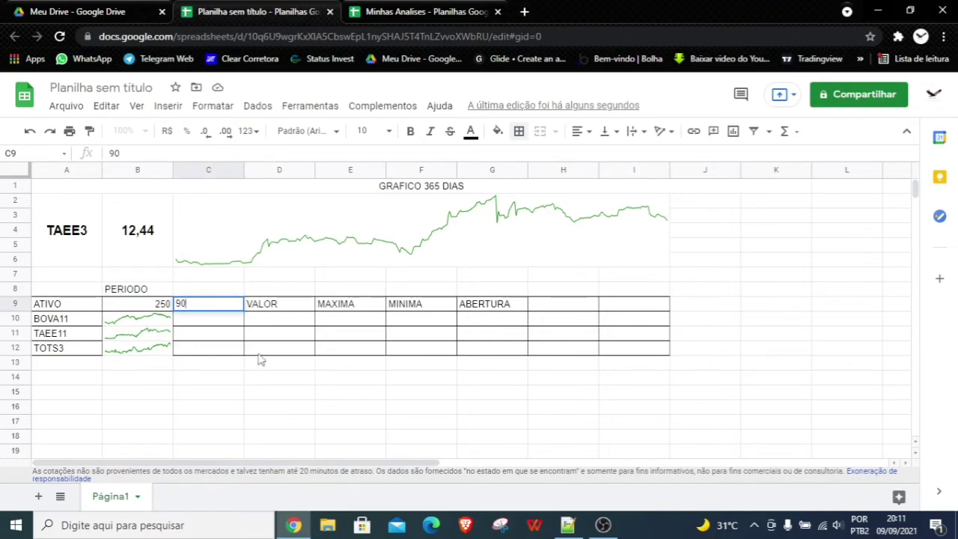
{"action": "left_click", "coordinate": [143, 319]}
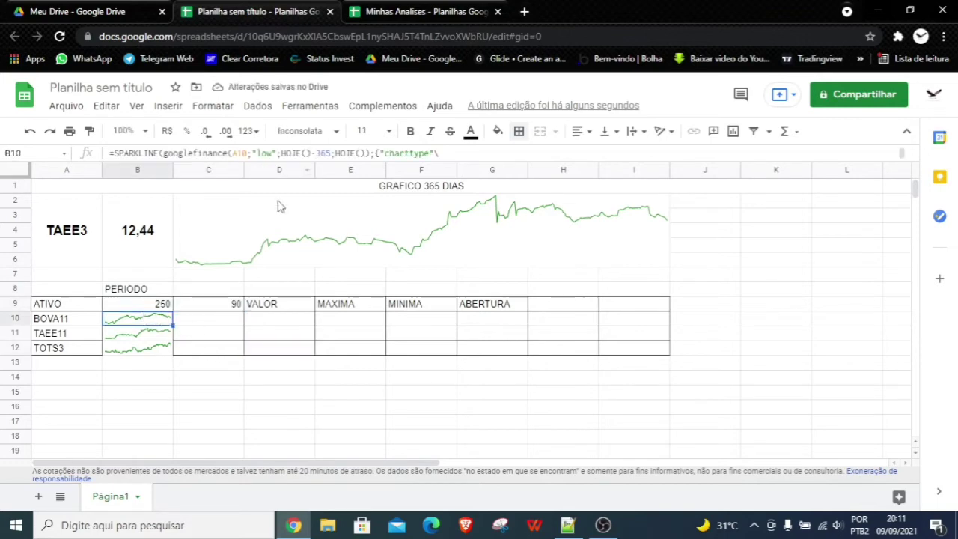
Replace the fixed 365-day span in B10's sparkline formula with a reference to B9
{"action": "left_click", "coordinate": [331, 153]}
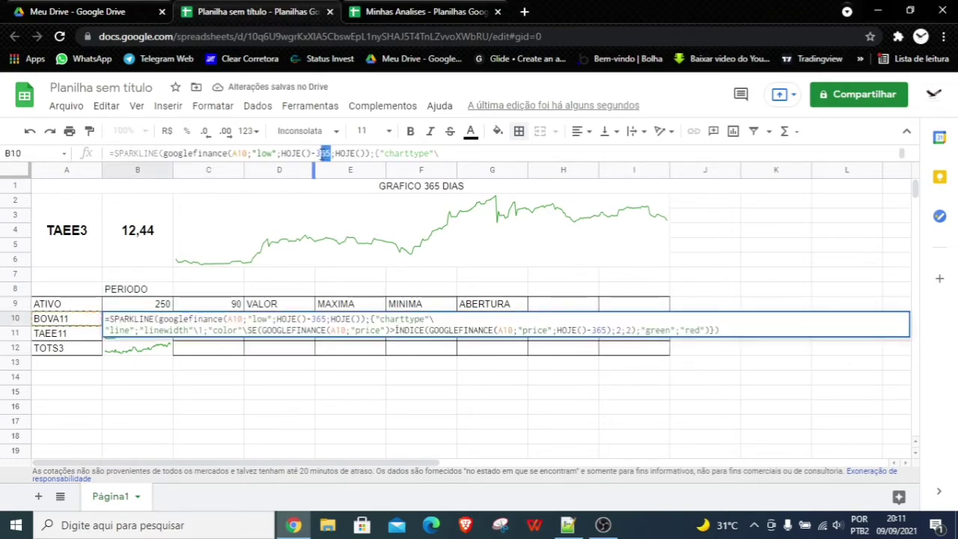
{"action": "key", "text": "BackSpace"}
{"action": "key", "text": "BackSpace"}
{"action": "key", "text": "BackSpace"}
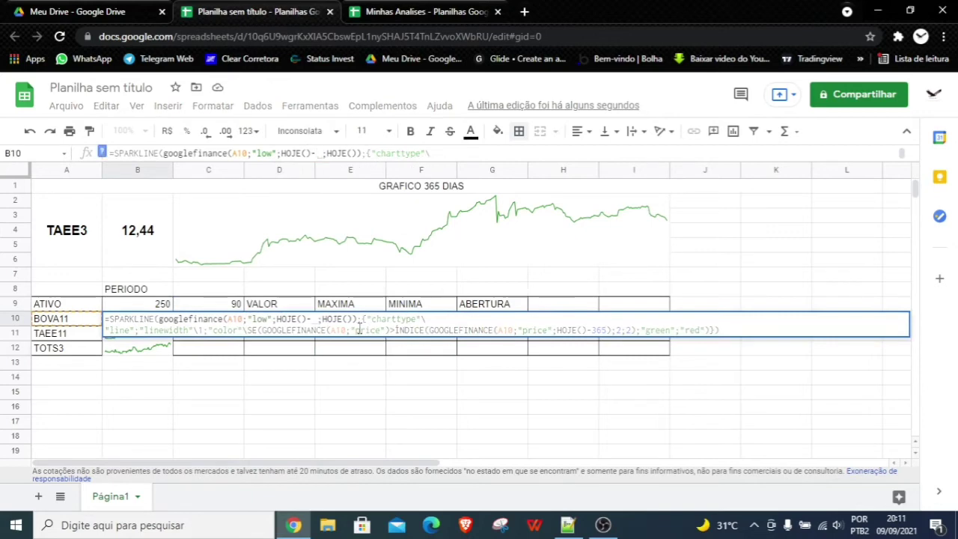
{"action": "left_click", "coordinate": [140, 305]}
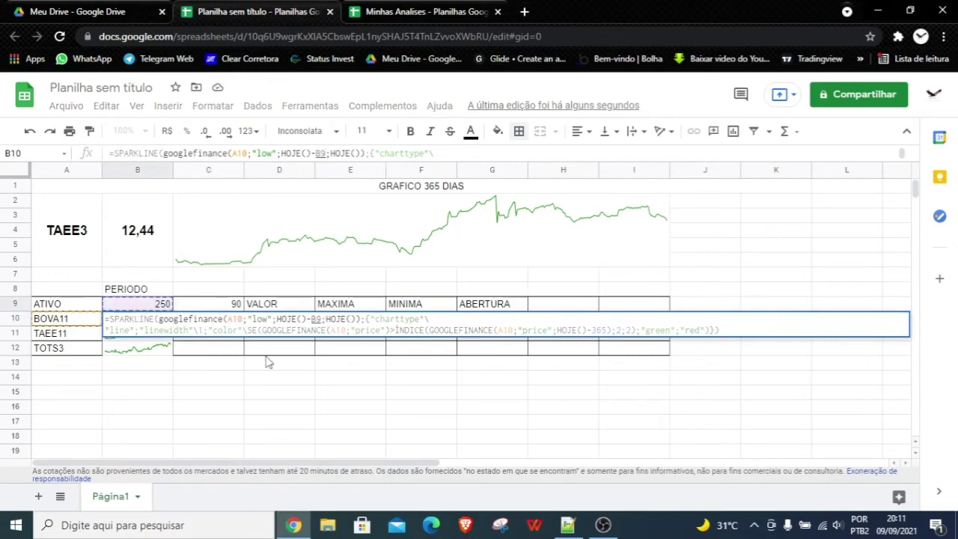
{"action": "key", "text": "Return"}
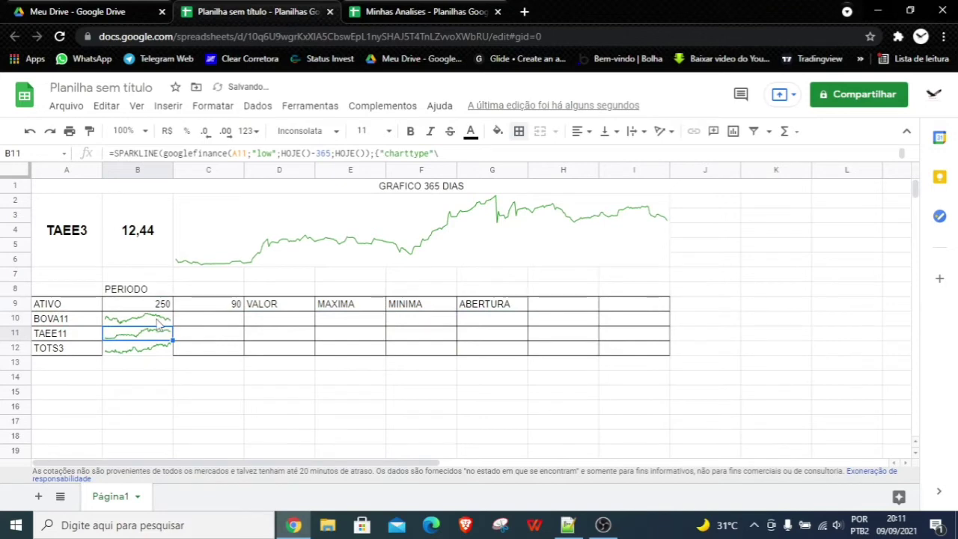
Paste the sparkline formula into C10, then clear C10 again and reselect B10
{"action": "left_click", "coordinate": [158, 322]}
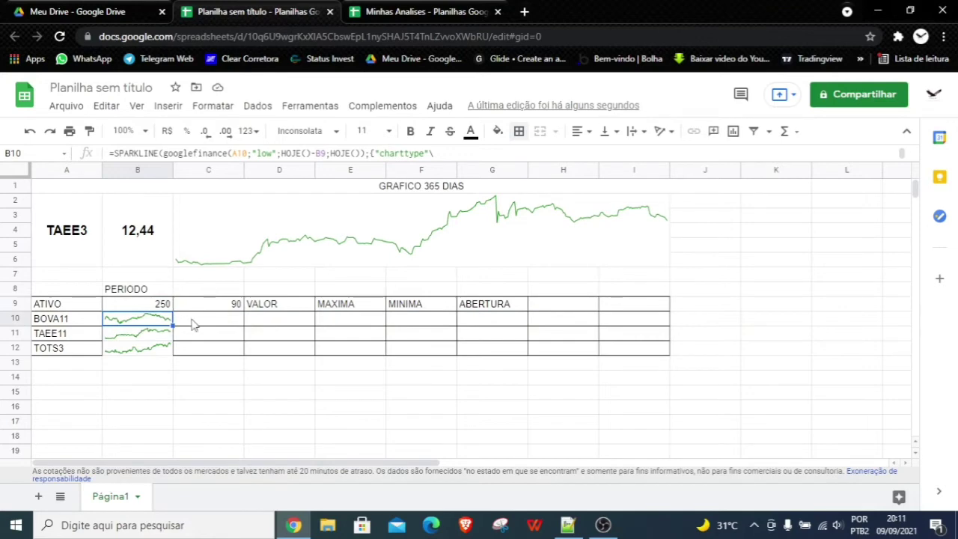
{"action": "double_click", "coordinate": [193, 322]}
{"action": "type", "text": "=SPARKLINE(googlefinance(A2;\"low\";HOJE()-365;HOJE());{\"charttype\"\\ \"line\";\"linewidth\"\\1;\"color\"\\SE(GOOGLEFINANCE(A2;\"price\")>ÍNDICE(GOOGLEFINANCE(A2;\"price\";HOJE()-365);2;2);\"green\";\"red\")})"}
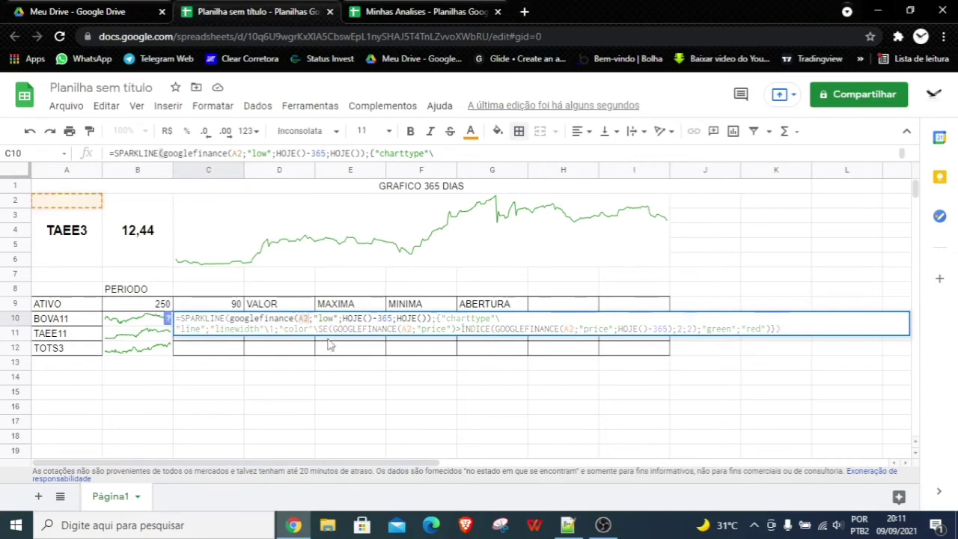
{"action": "left_click", "coordinate": [285, 378]}
{"action": "left_click", "coordinate": [214, 322]}
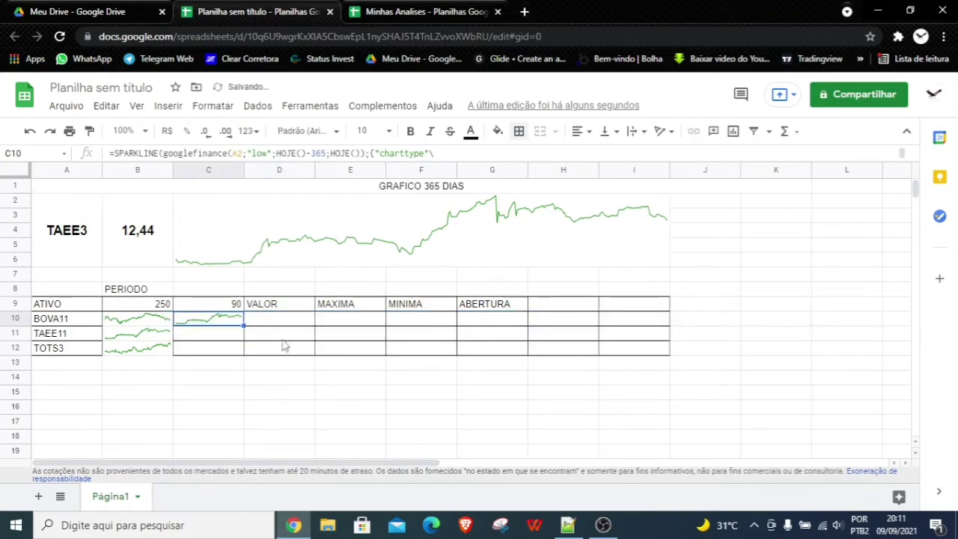
{"action": "key", "text": "Delete"}
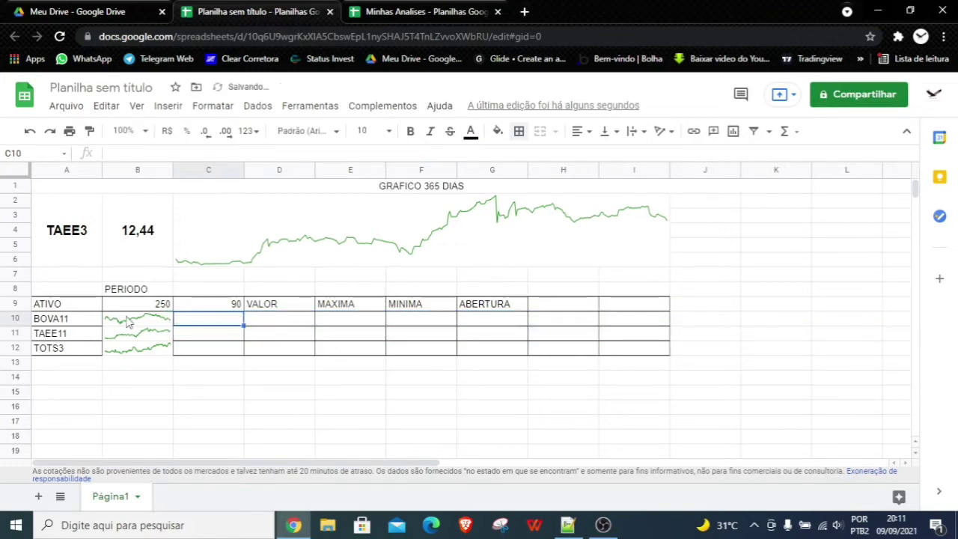
{"action": "left_click", "coordinate": [139, 325]}
{"action": "right_click", "coordinate": [138, 326]}
{"action": "left_click", "coordinate": [138, 326]}
Copy B10's sparkline formula and paste it into C10
{"action": "double_click", "coordinate": [141, 320]}
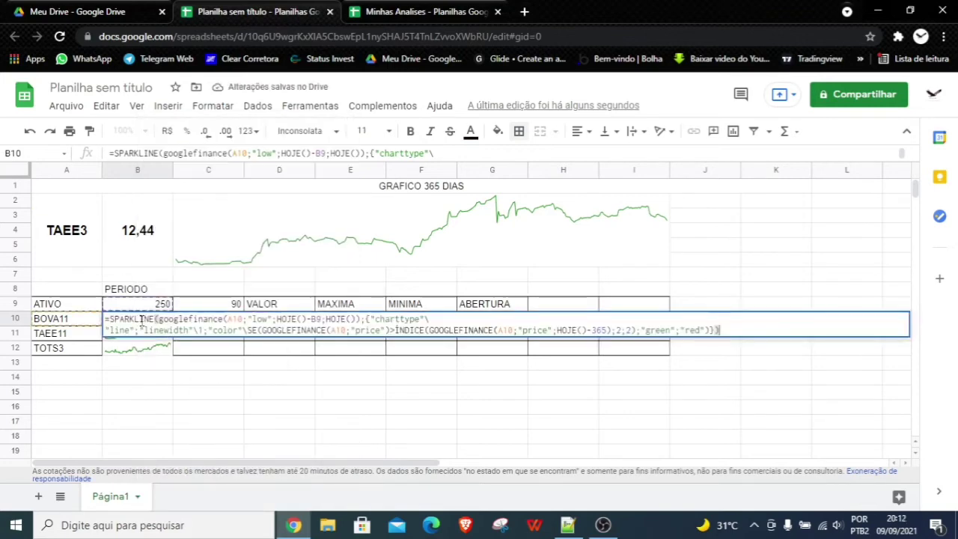
{"action": "triple_click", "coordinate": [143, 321]}
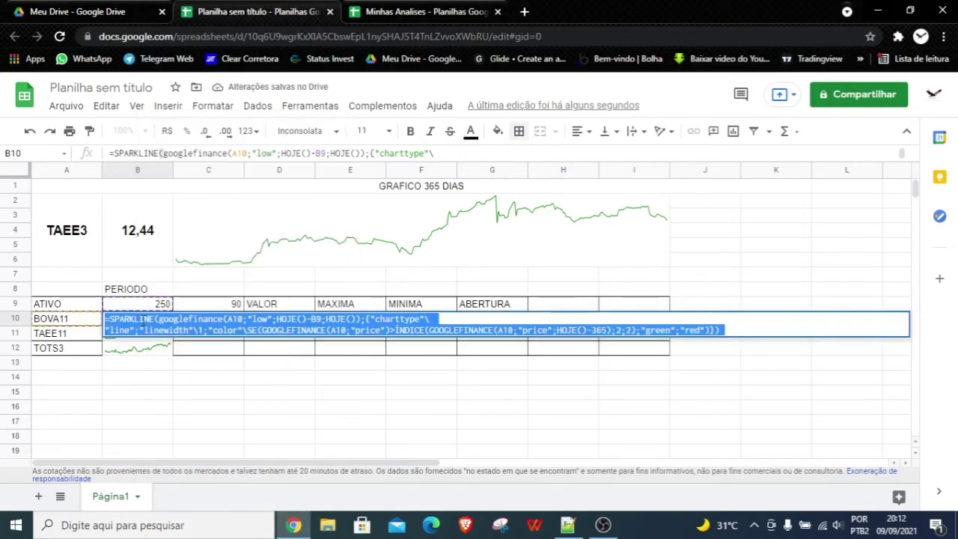
{"action": "right_click", "coordinate": [142, 320]}
{"action": "left_click", "coordinate": [187, 172]}
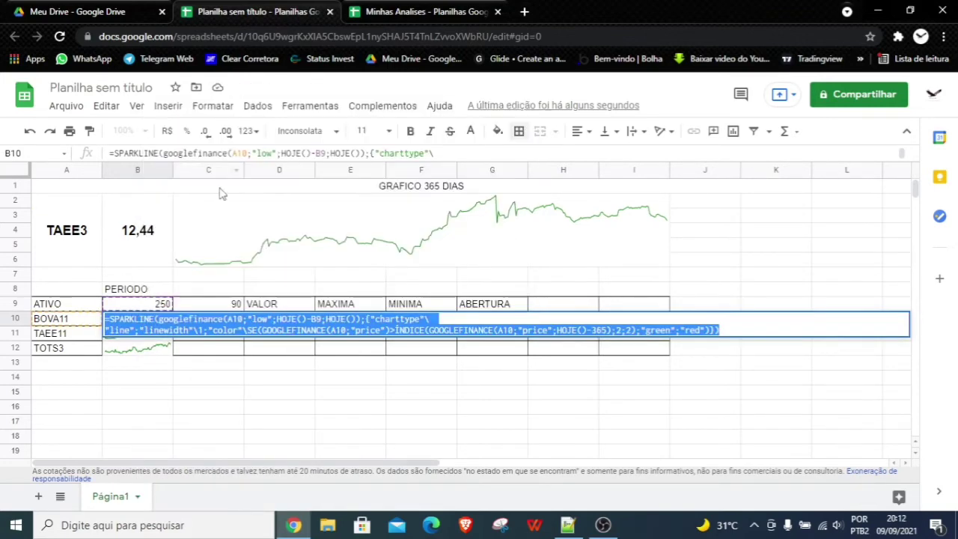
{"action": "left_click", "coordinate": [211, 387]}
{"action": "left_click", "coordinate": [193, 321]}
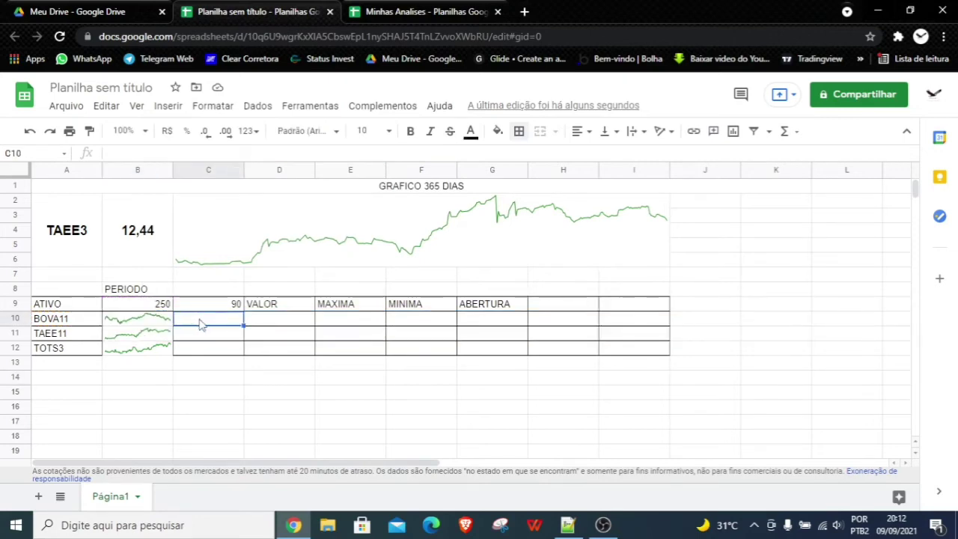
{"action": "double_click", "coordinate": [200, 322]}
{"action": "key", "text": "ctrl+v"}
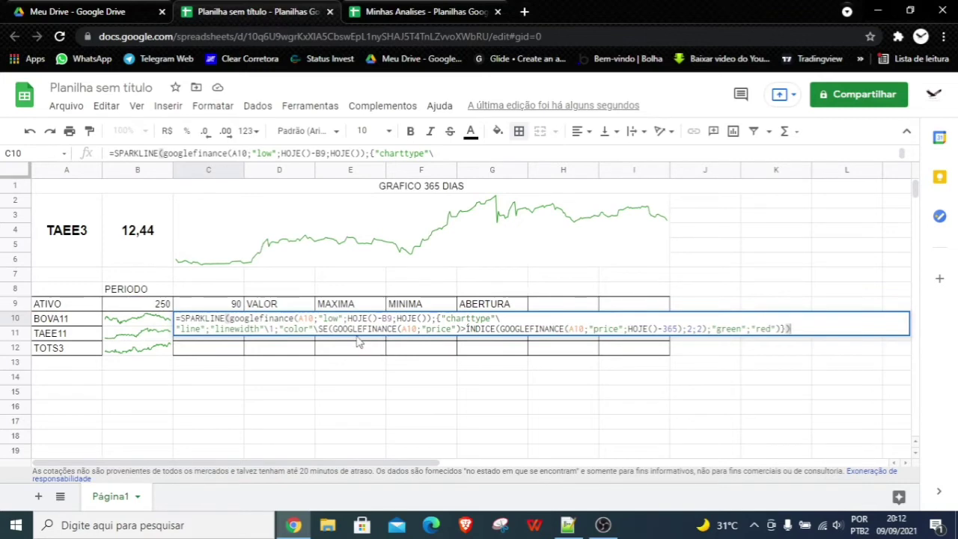
Replace 365 with C9 in C10's formula and fill it down to C12
{"action": "double_click", "coordinate": [676, 329]}
{"action": "key", "text": "BackSpace"}
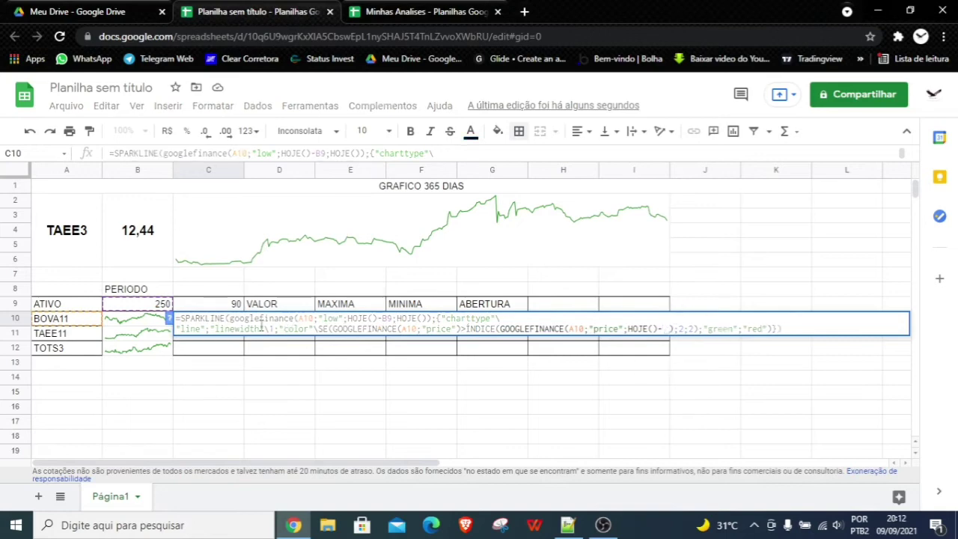
{"action": "left_click", "coordinate": [237, 307]}
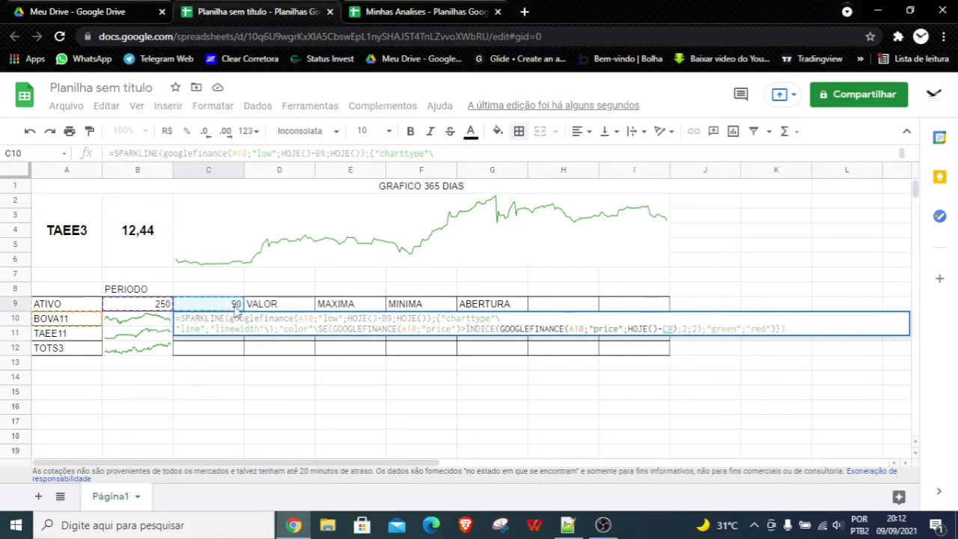
{"action": "key", "text": "Return"}
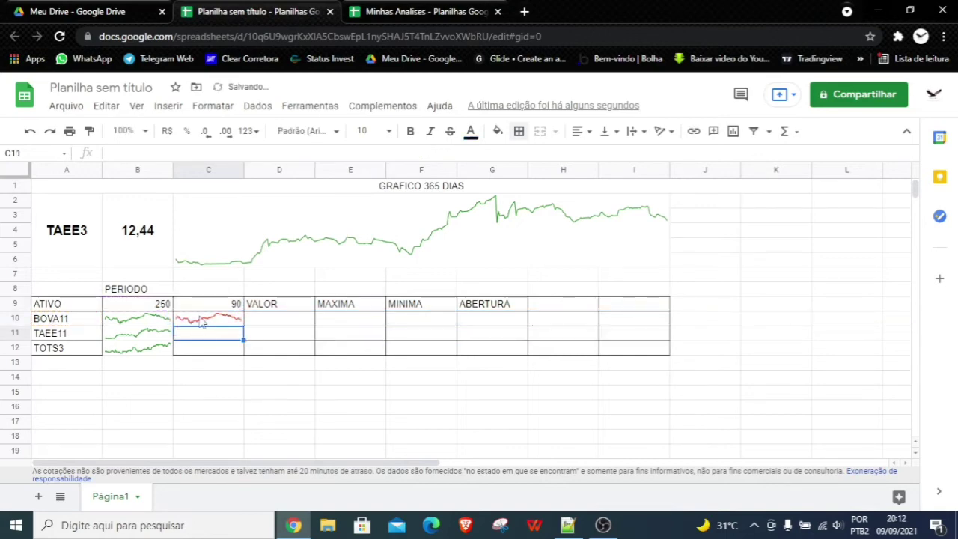
{"action": "left_click", "coordinate": [142, 325]}
{"action": "left_click", "coordinate": [187, 323]}
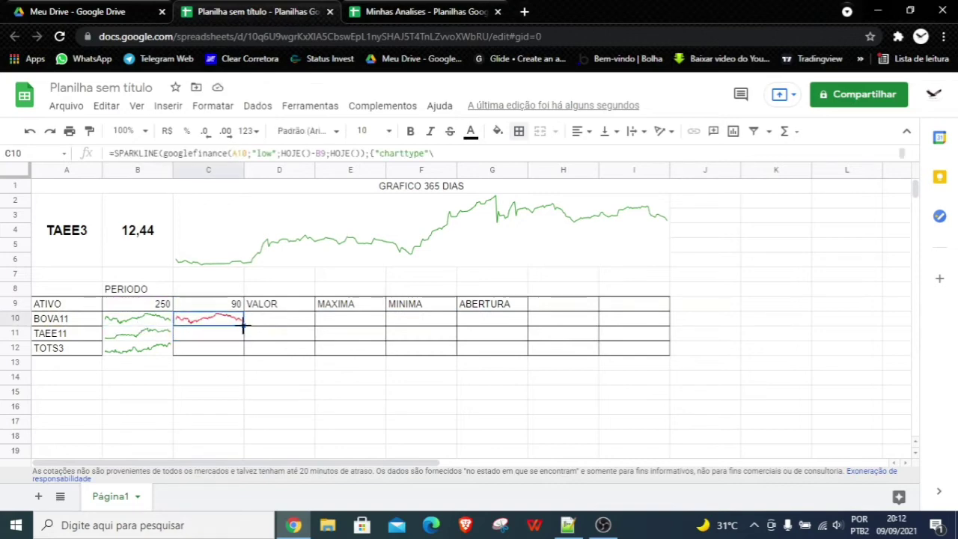
{"action": "left_click_drag", "start_coordinate": [244, 324], "coordinate": [241, 352]}
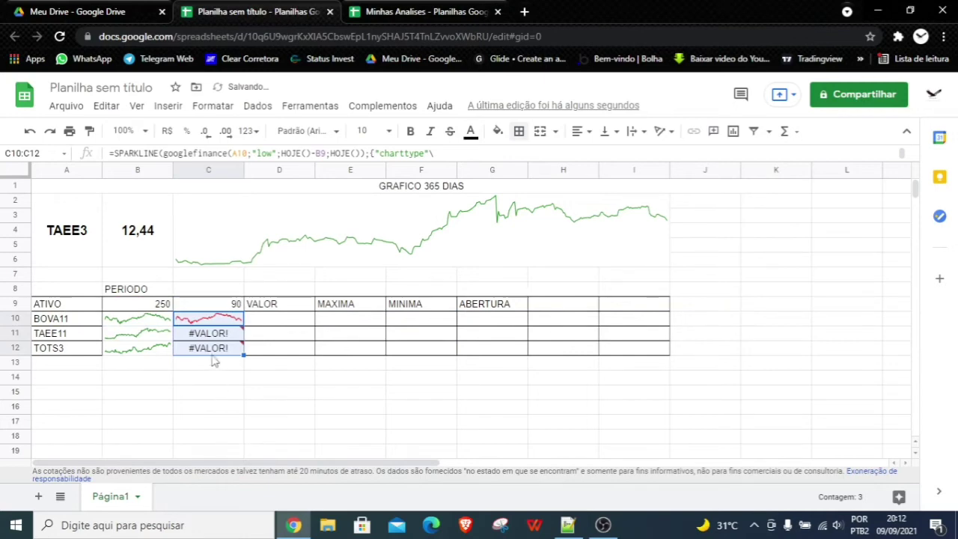
Repoint C11's period reference from the shifted C10 back to C9
{"action": "left_click", "coordinate": [215, 335]}
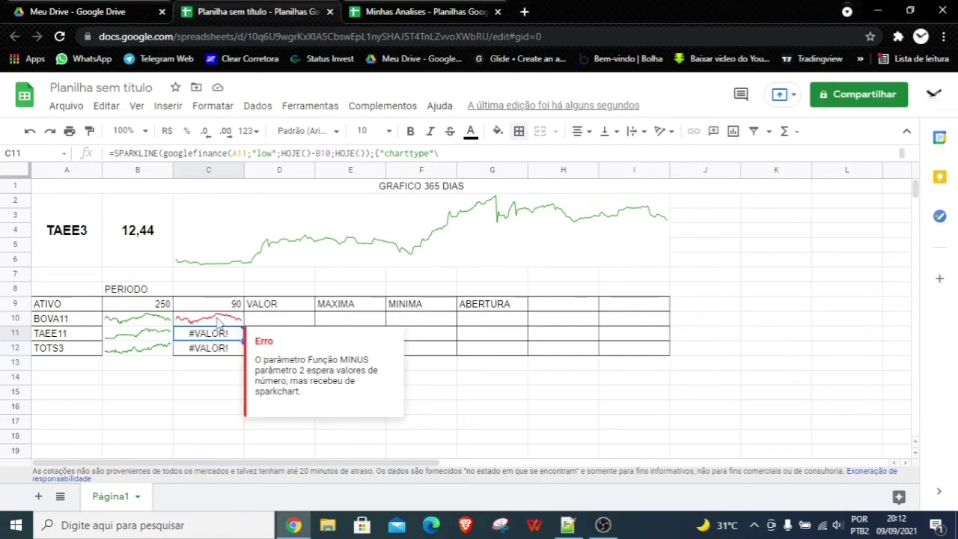
{"action": "left_click", "coordinate": [218, 321]}
{"action": "mouse_move", "coordinate": [208, 348]}
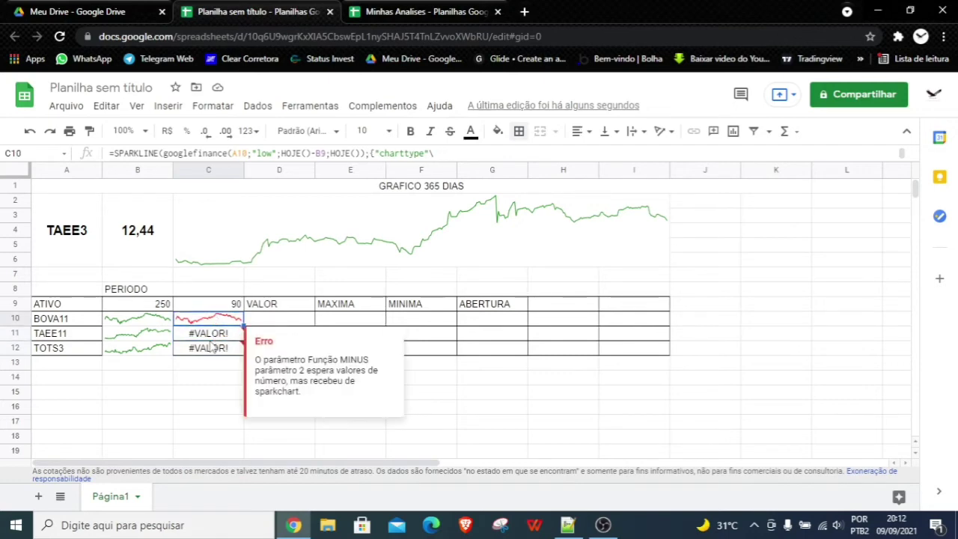
{"action": "left_click", "coordinate": [212, 338]}
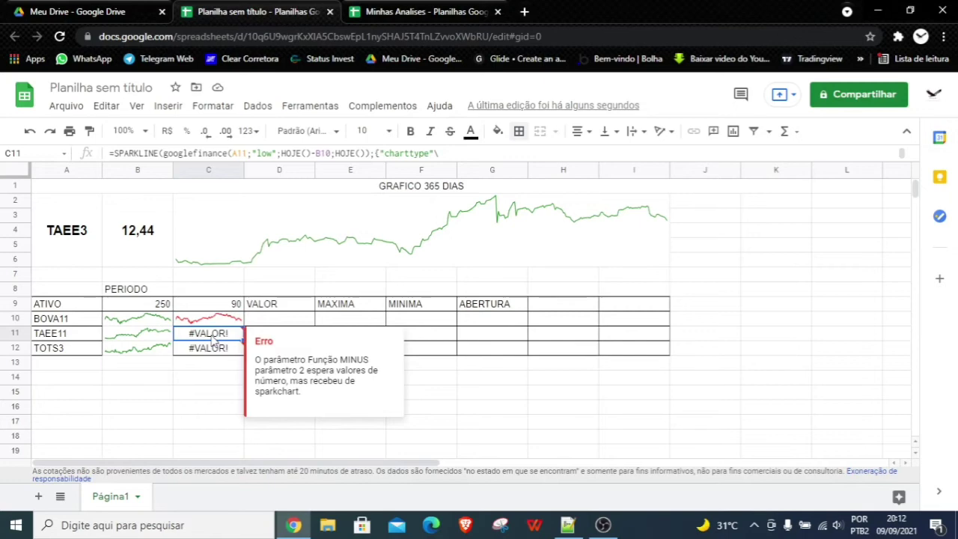
{"action": "double_click", "coordinate": [213, 339]}
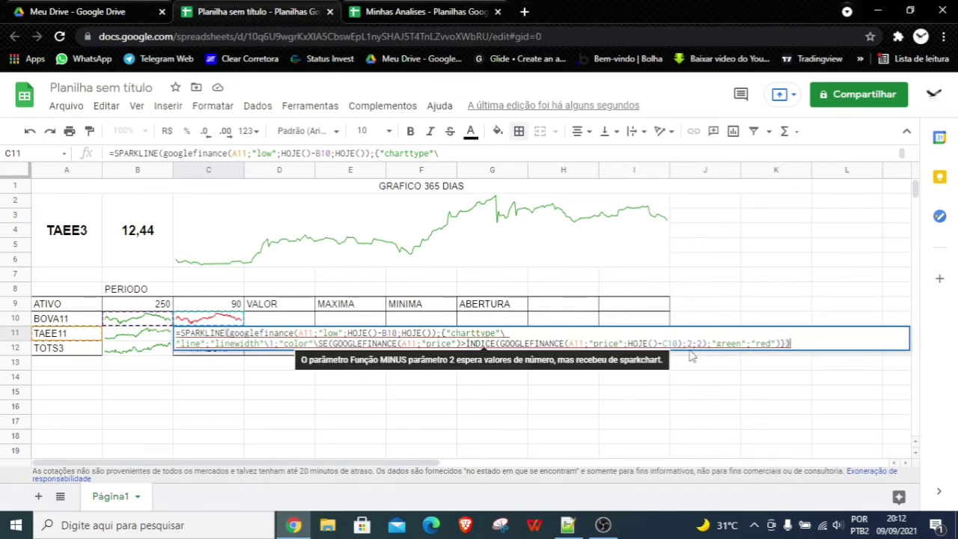
{"action": "double_click", "coordinate": [673, 342]}
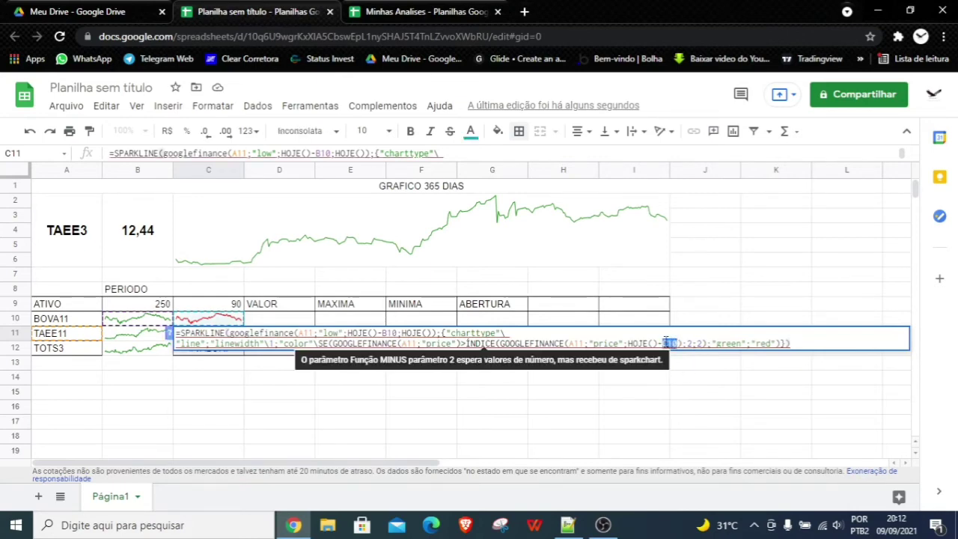
{"action": "key", "text": "BackSpace"}
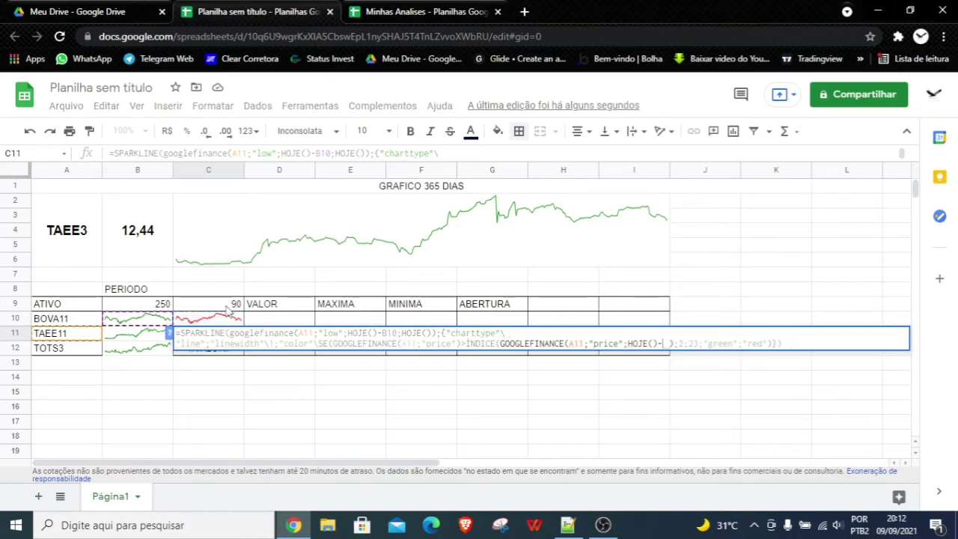
{"action": "left_click", "coordinate": [227, 304]}
{"action": "key", "text": "Return"}
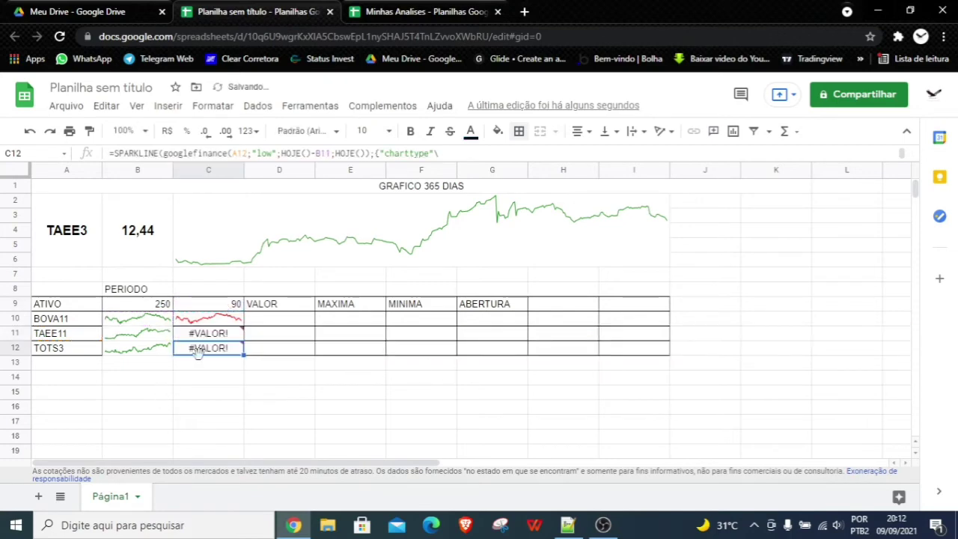
{"action": "double_click", "coordinate": [229, 341]}
{"action": "mouse_move", "coordinate": [671, 343]}
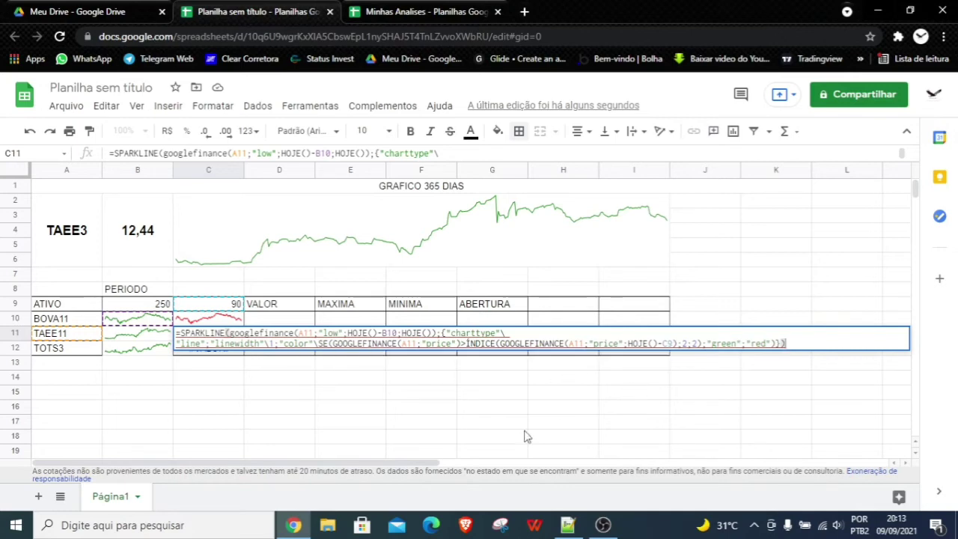
{"action": "left_click", "coordinate": [343, 397]}
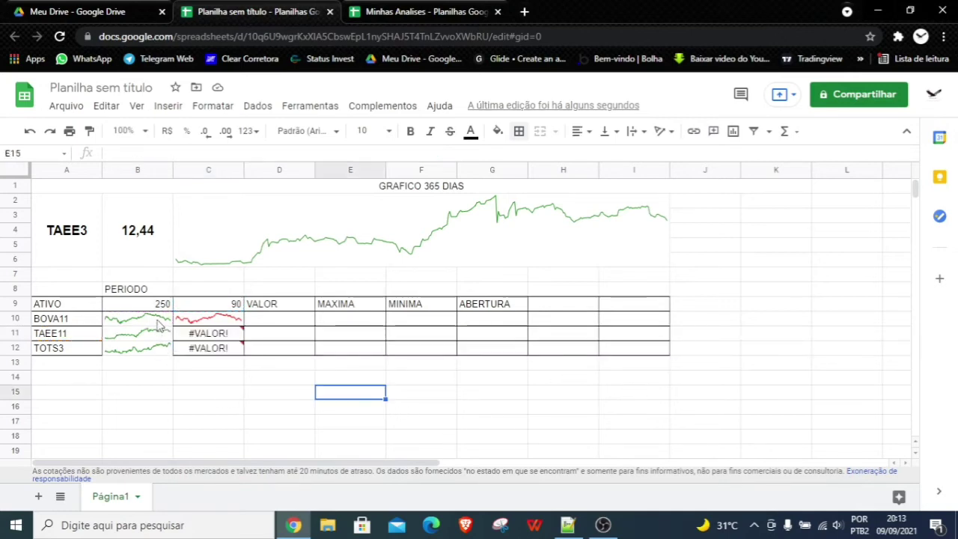
Remove the wrong B10 reference from C11's low-price range so its sparkline displays
{"action": "double_click", "coordinate": [223, 319]}
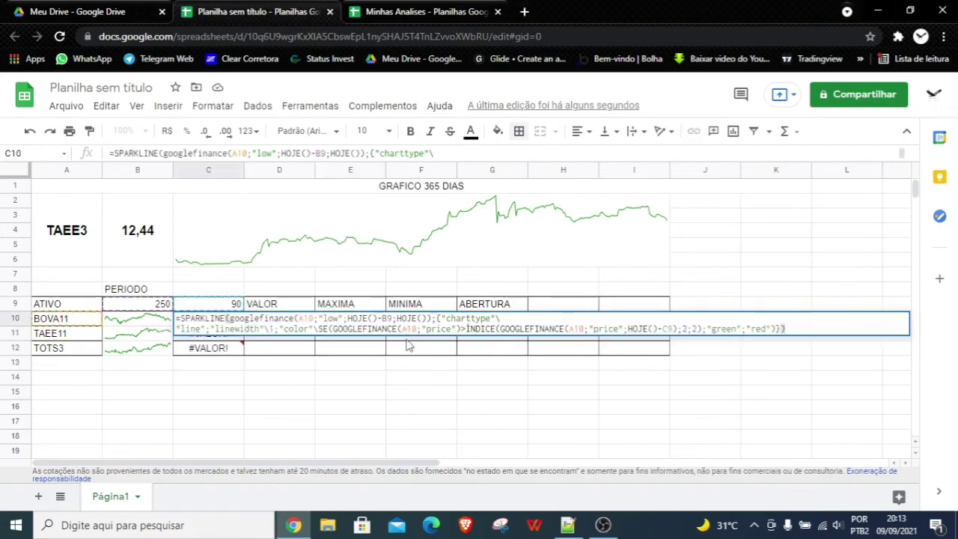
{"action": "left_click", "coordinate": [538, 394]}
{"action": "left_click", "coordinate": [232, 337]}
{"action": "double_click", "coordinate": [232, 337]}
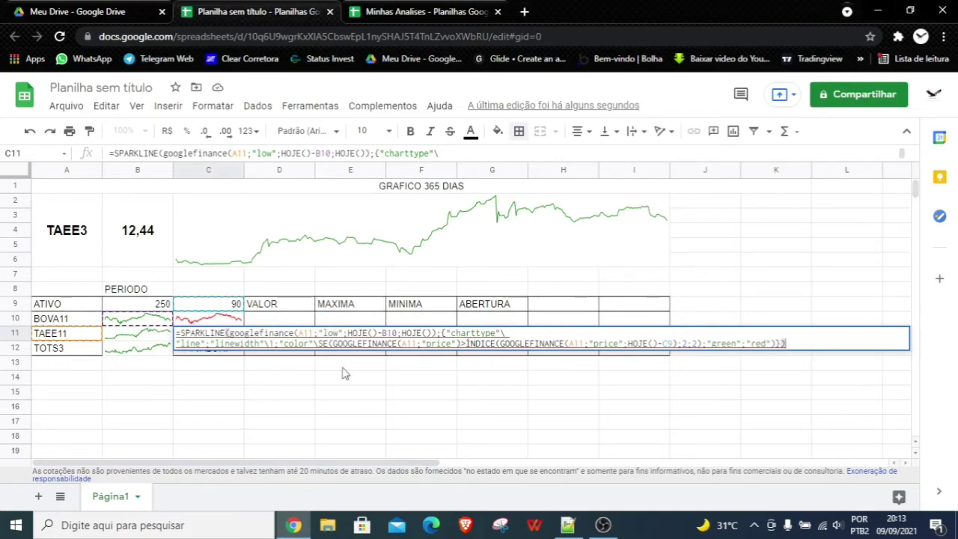
{"action": "left_click", "coordinate": [669, 343]}
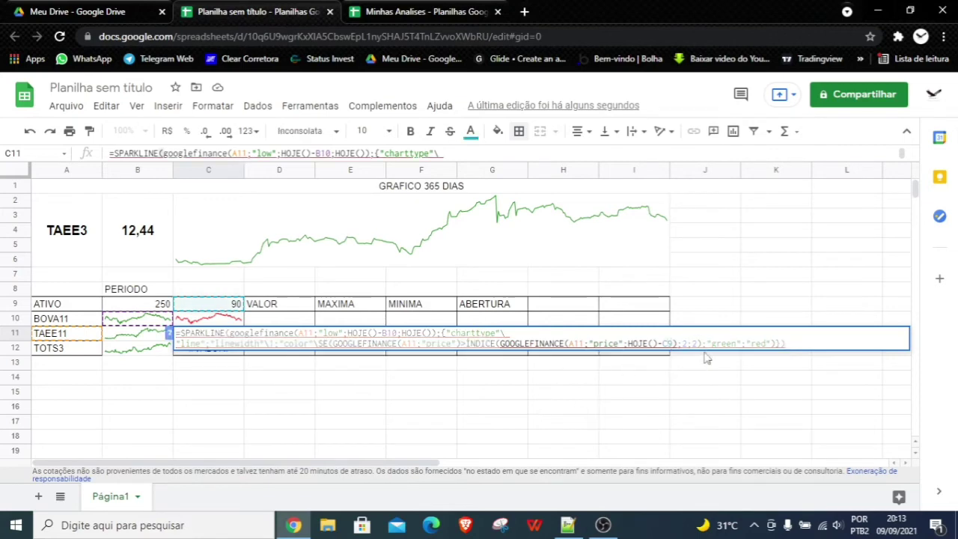
{"action": "left_click", "coordinate": [391, 334]}
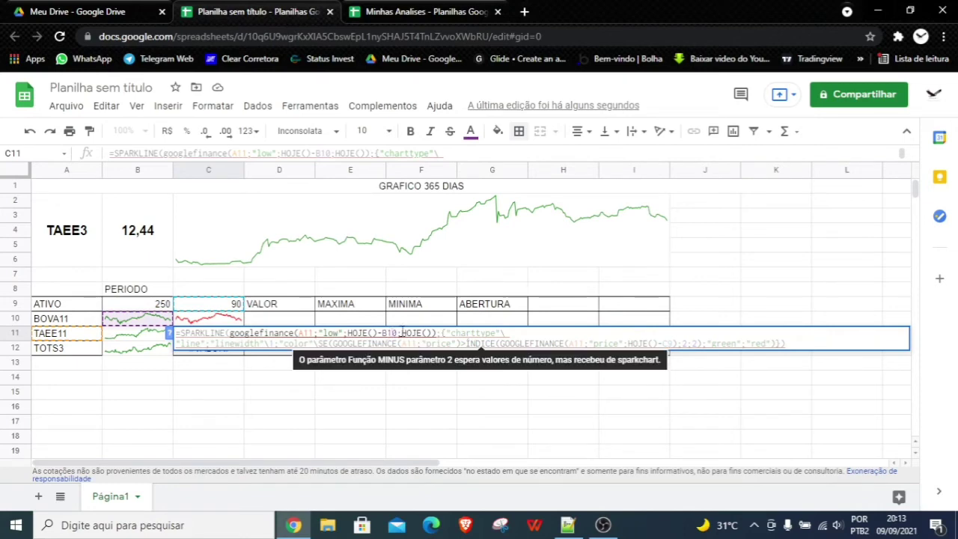
{"action": "double_click", "coordinate": [392, 334]}
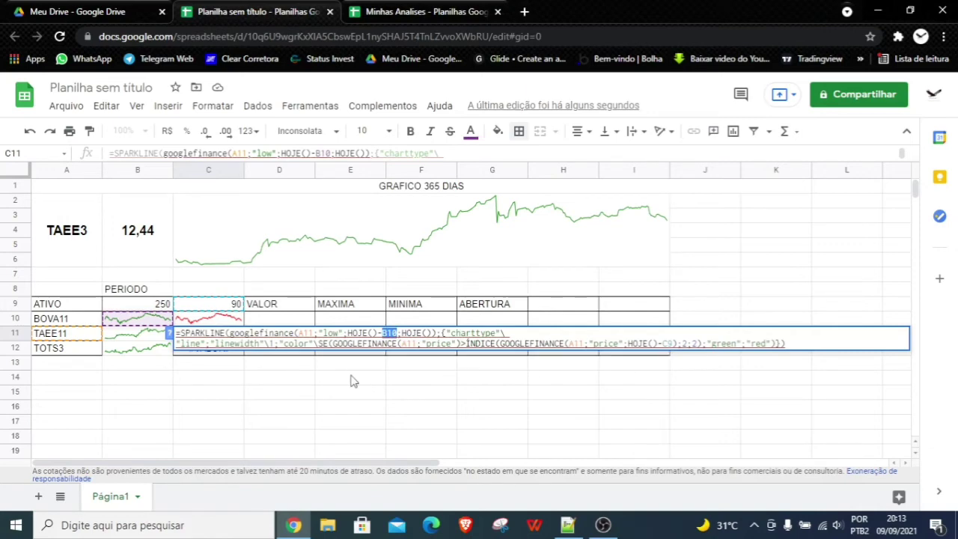
{"action": "key", "text": "BackSpace"}
{"action": "type", "text": "C9"}
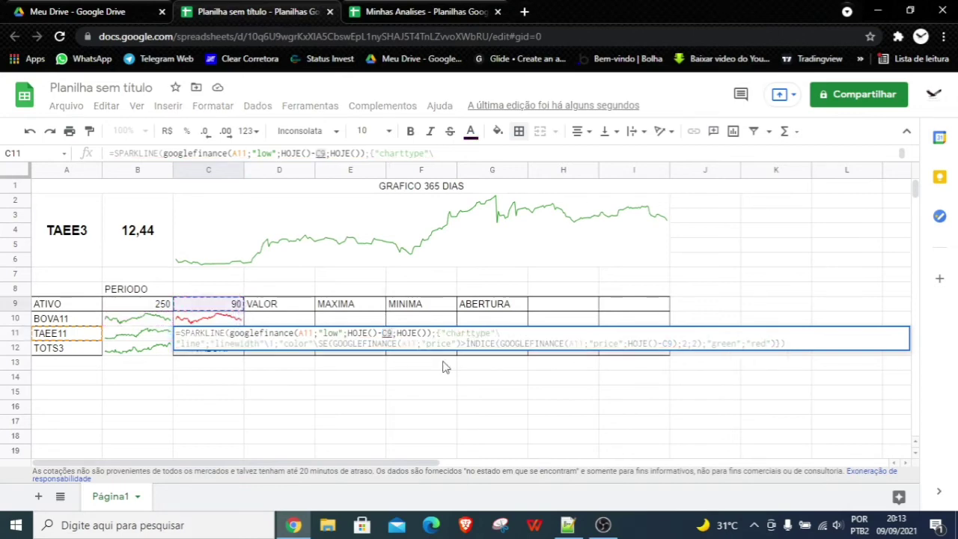
{"action": "key", "text": "Return"}
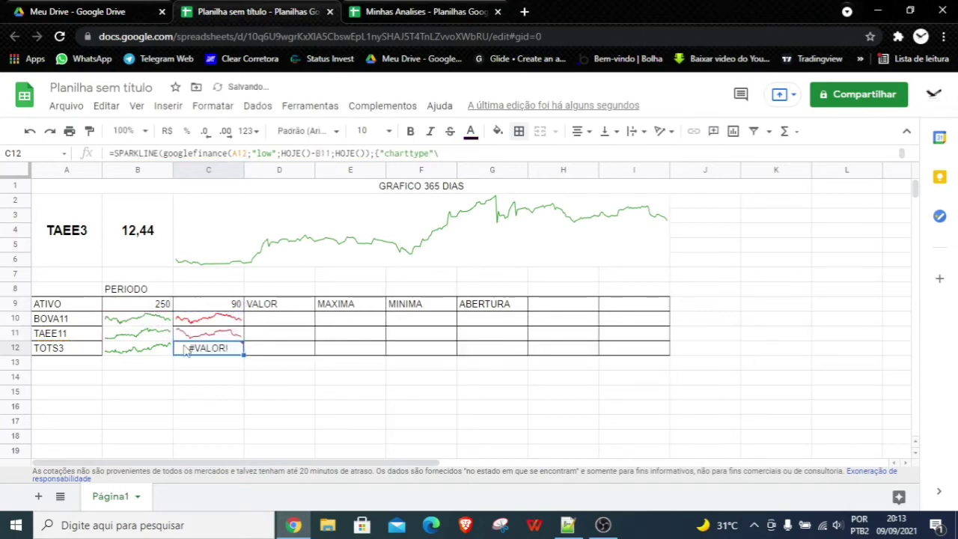
Replace the 365-day period in B10's sparkline formula with B9
{"action": "left_click", "coordinate": [135, 324]}
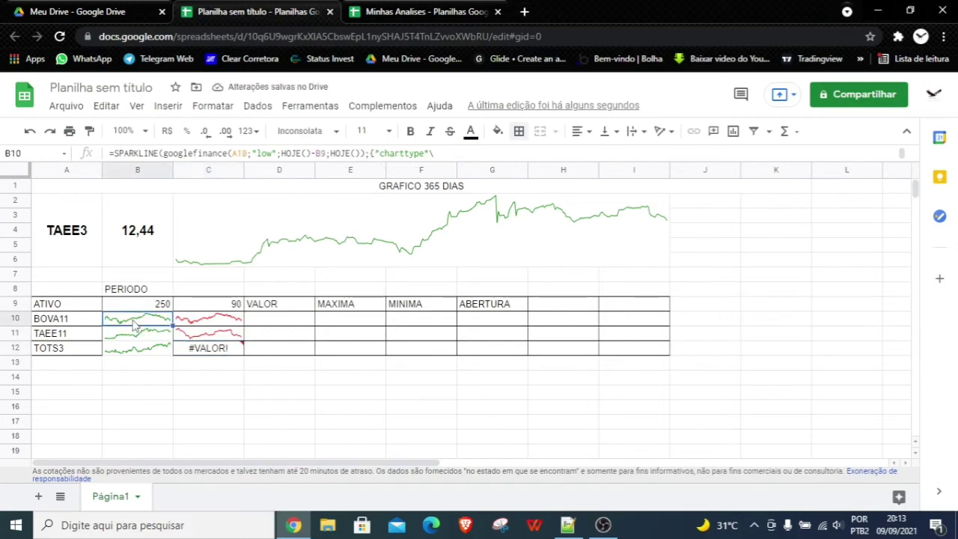
{"action": "double_click", "coordinate": [134, 322]}
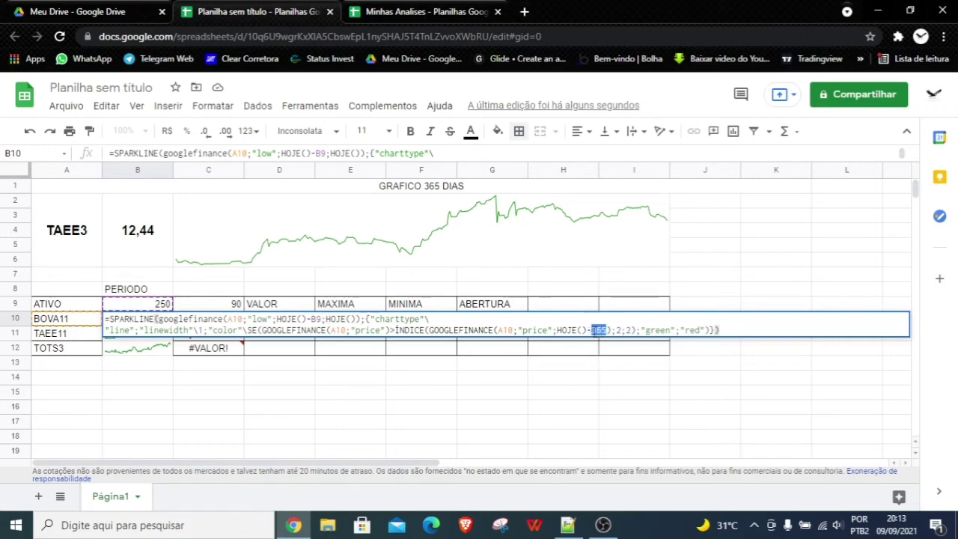
{"action": "key", "text": "BackSpace"}
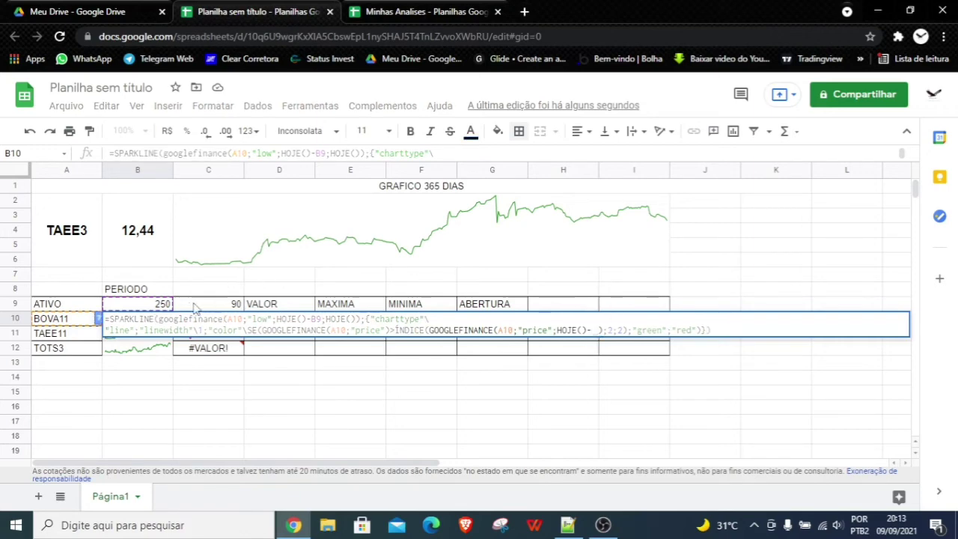
{"action": "left_click", "coordinate": [164, 309]}
{"action": "key", "text": "Return"}
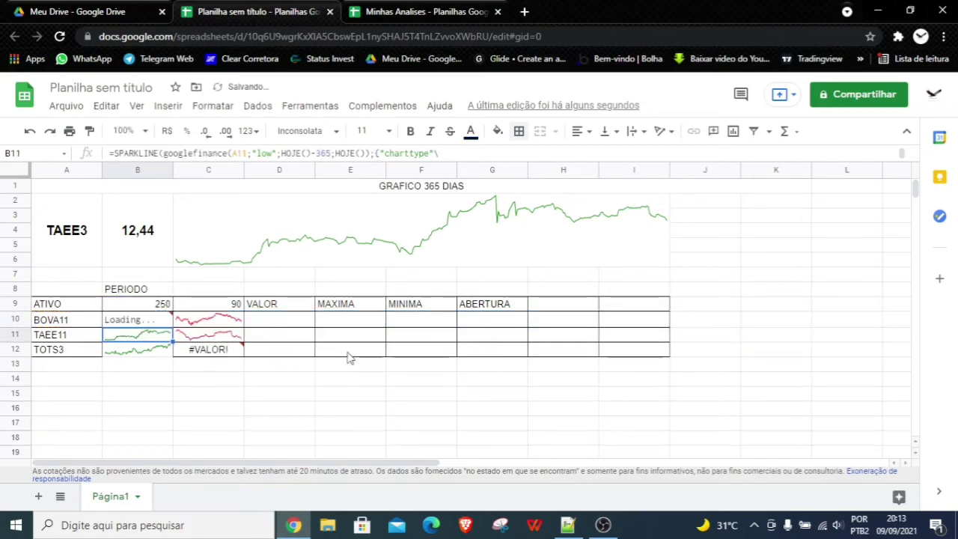
Replace both 365 values in B11's sparkline formula with B9
{"action": "double_click", "coordinate": [155, 337]}
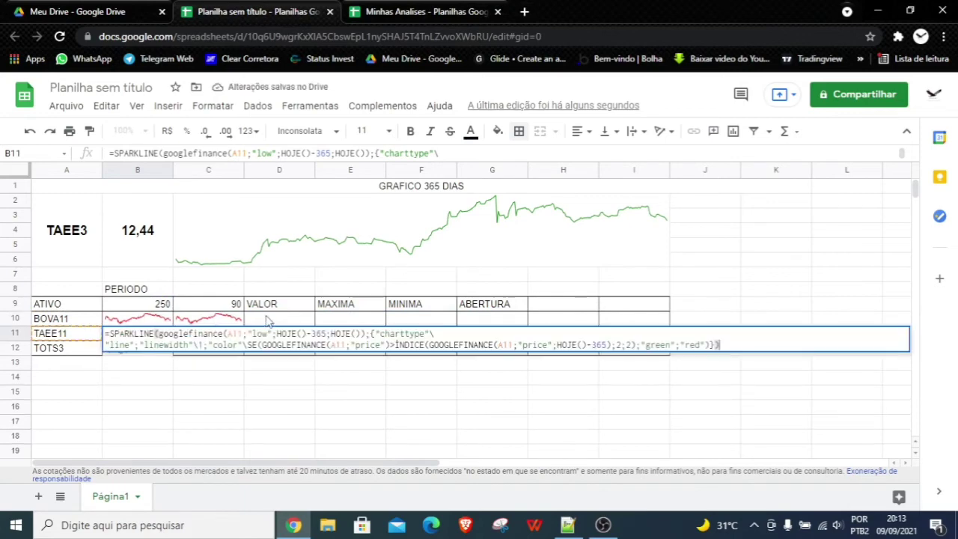
{"action": "left_click_drag", "start_coordinate": [327, 334], "coordinate": [311, 334]}
{"action": "key", "text": "BackSpace"}
{"action": "left_click", "coordinate": [163, 306]}
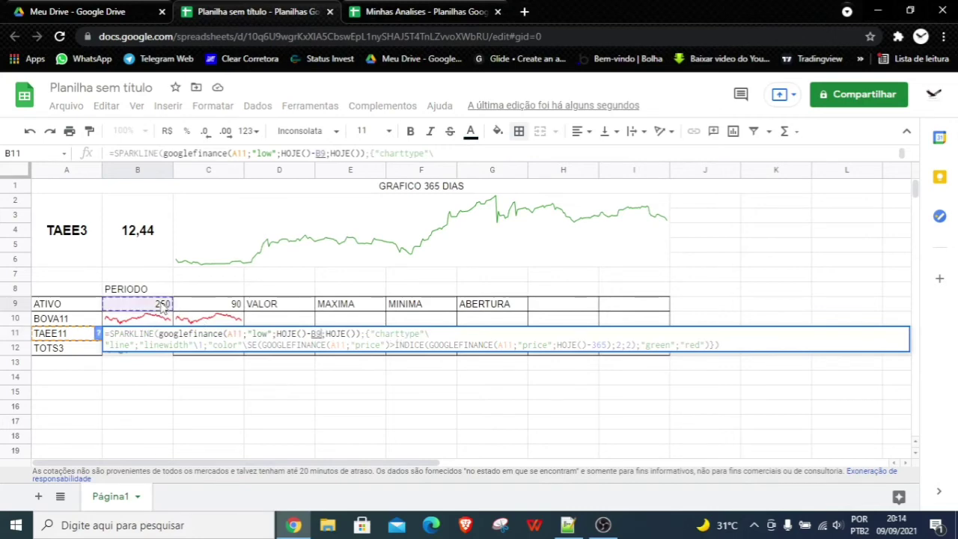
{"action": "key", "text": "Return"}
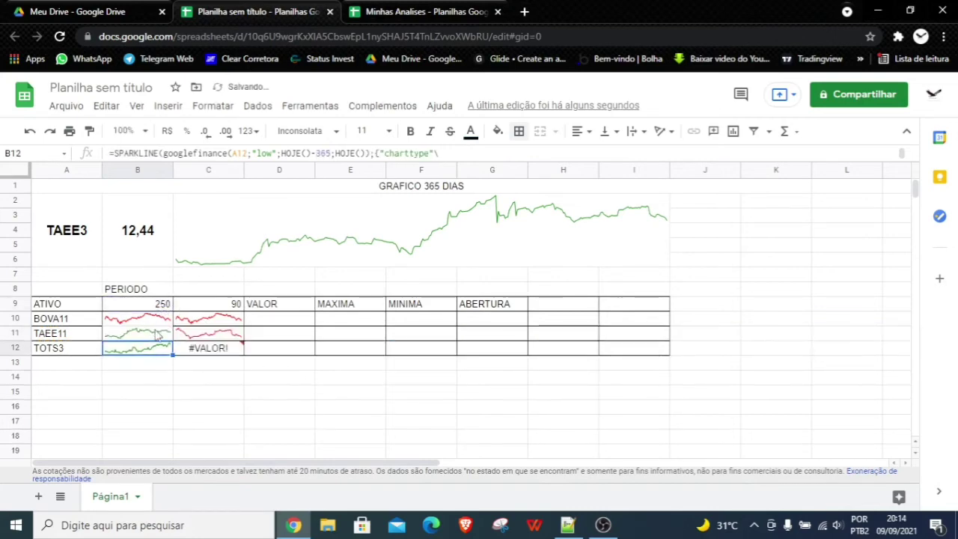
{"action": "double_click", "coordinate": [156, 337]}
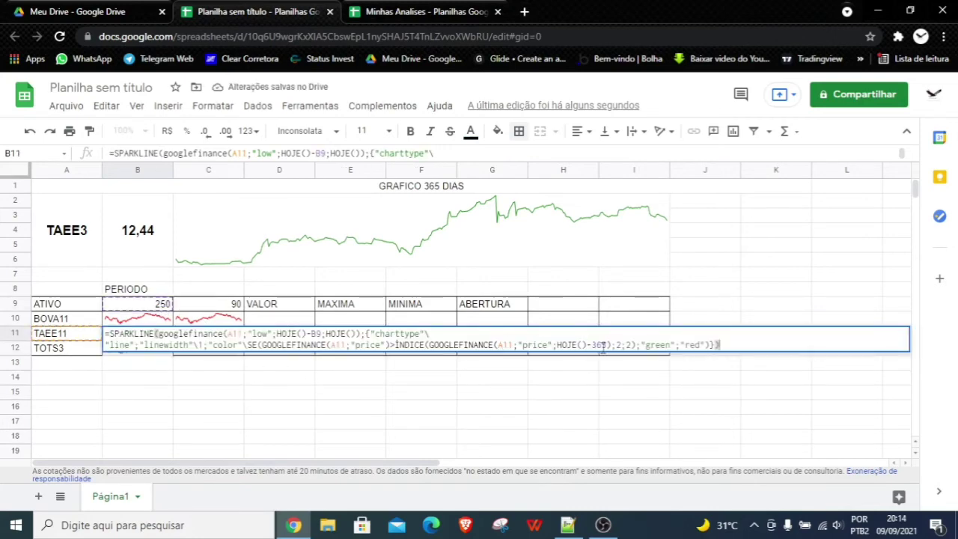
{"action": "left_click_drag", "start_coordinate": [609, 346], "coordinate": [602, 346]}
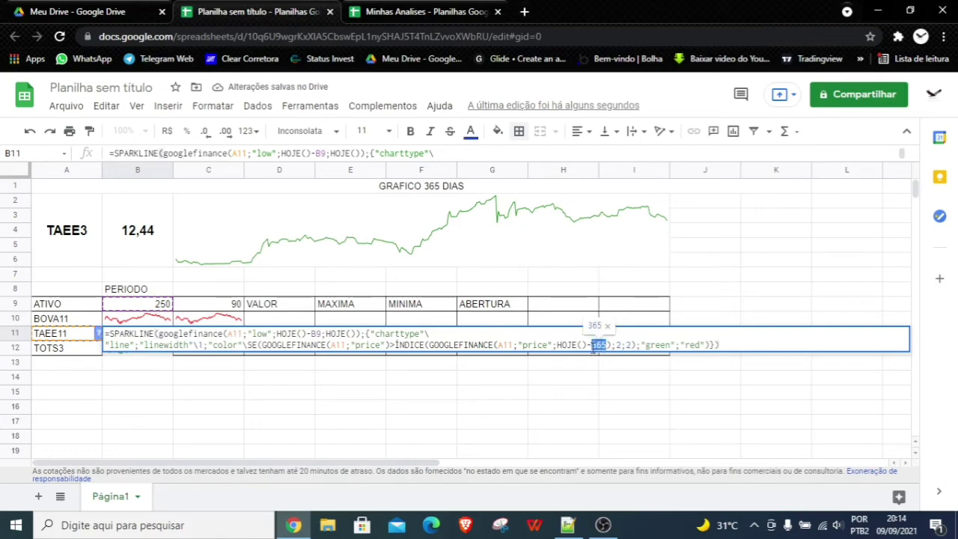
{"action": "key", "text": "BackSpace"}
{"action": "left_click", "coordinate": [169, 308]}
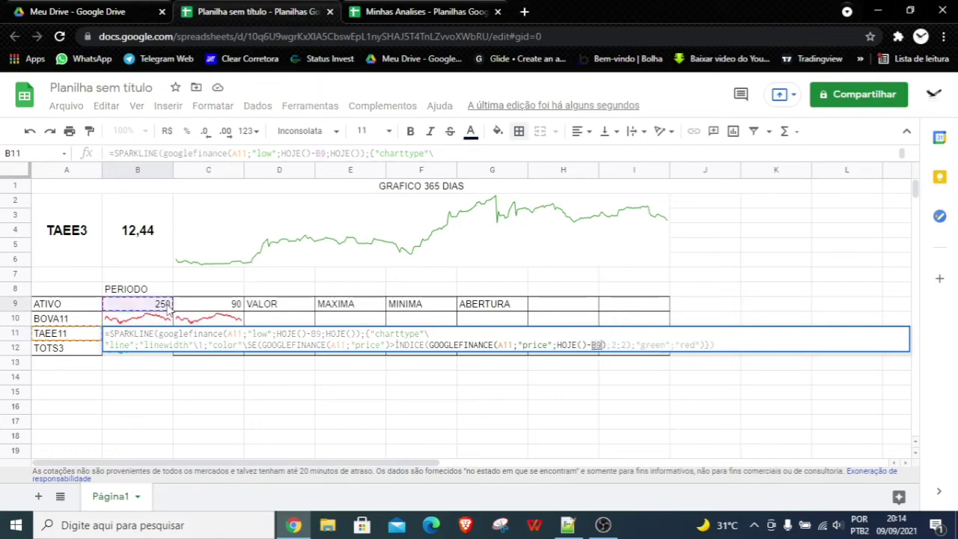
{"action": "key", "text": "Return"}
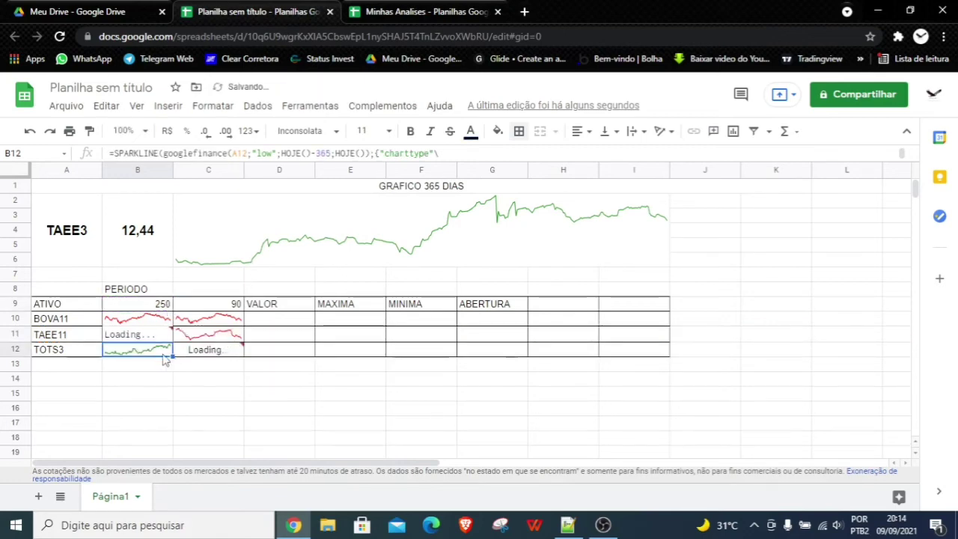
Replace both 365 values in B12's sparkline formula with B9
{"action": "double_click", "coordinate": [163, 355]}
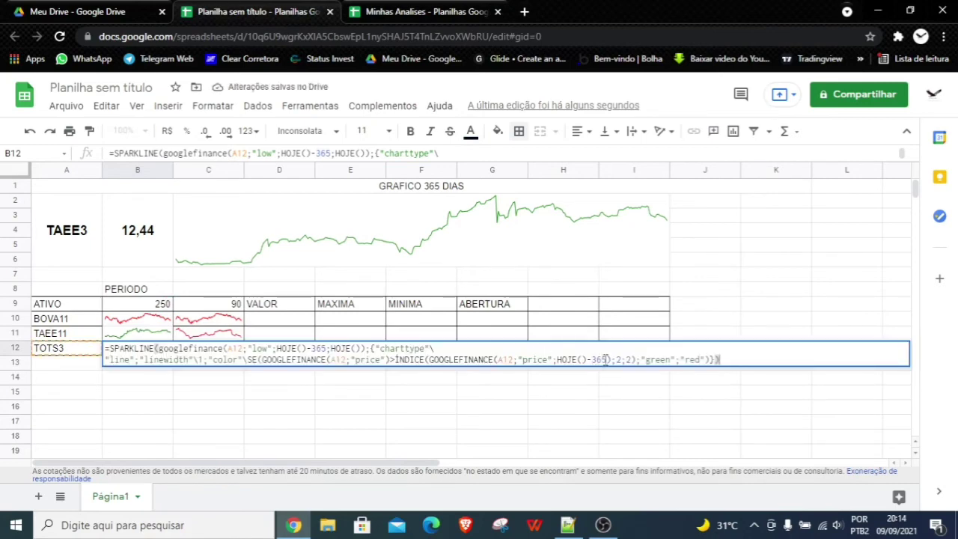
{"action": "key", "text": "BackSpace"}
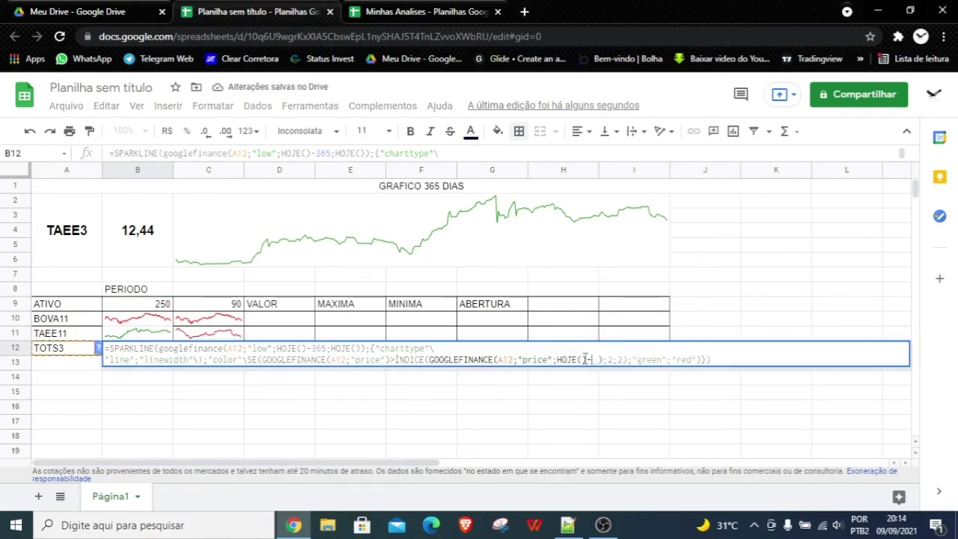
{"action": "left_click", "coordinate": [165, 307]}
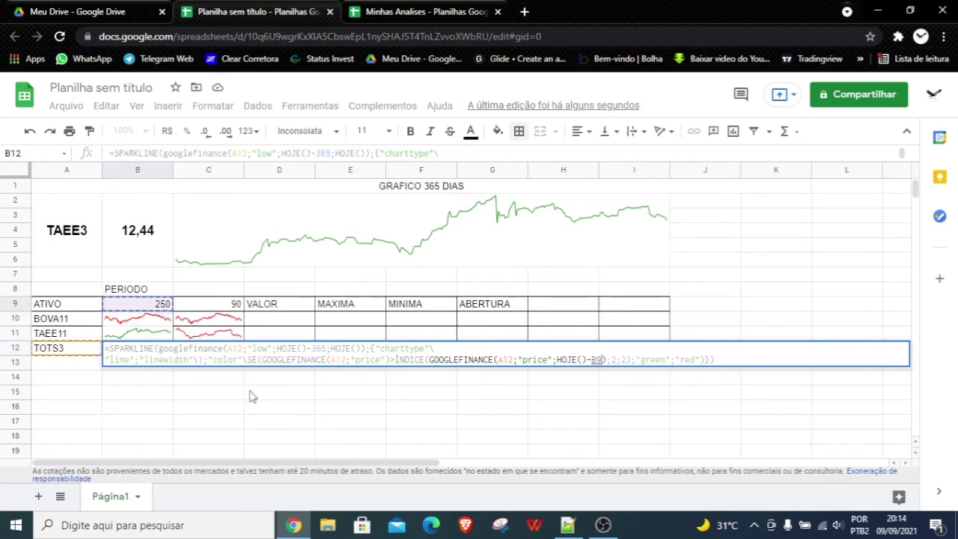
{"action": "double_click", "coordinate": [315, 348]}
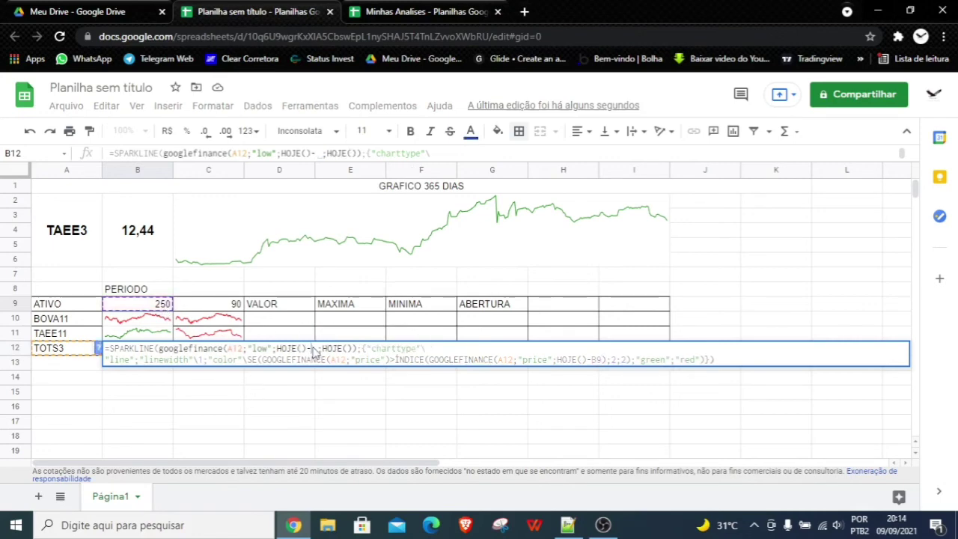
{"action": "left_click", "coordinate": [148, 307]}
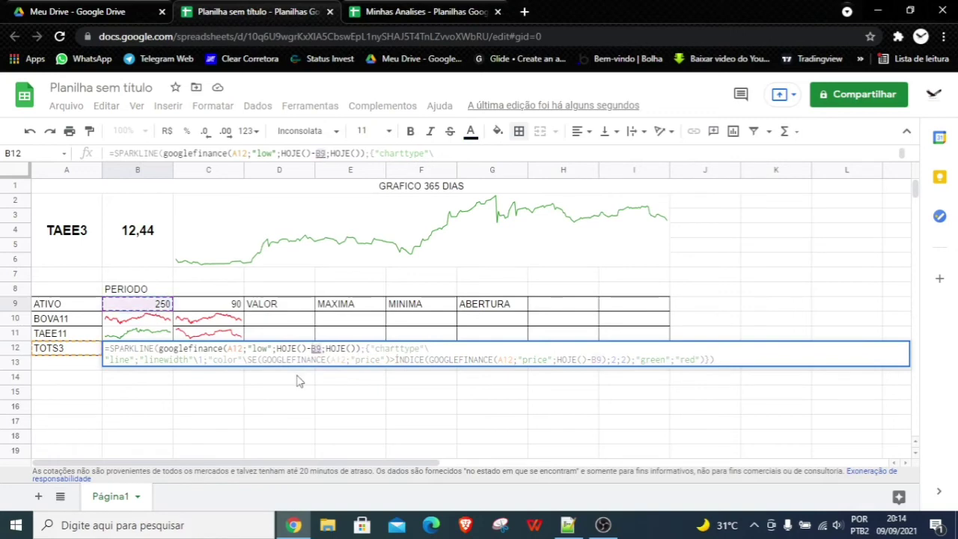
{"action": "key", "text": "Return"}
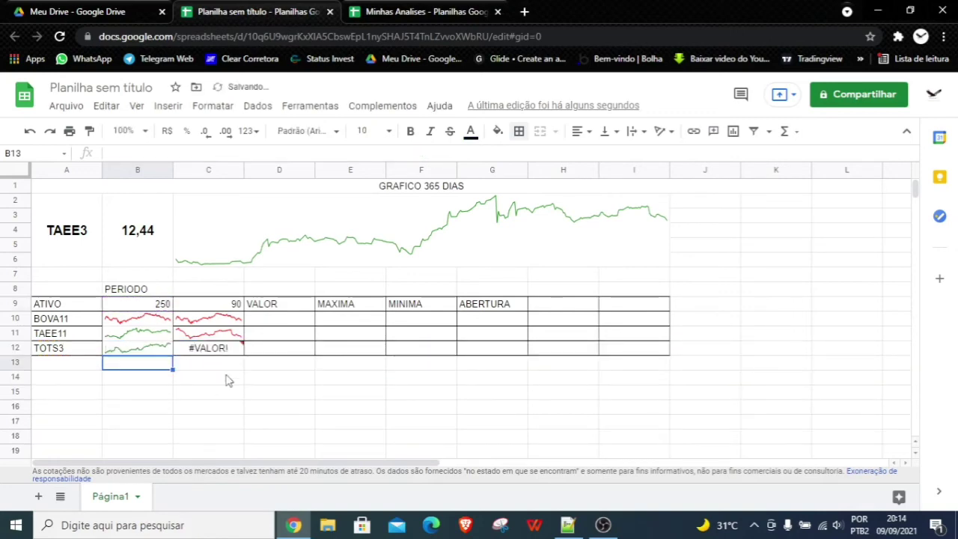
Replace the wrong B11 references in C12's formula with C9 and B9
{"action": "left_click", "coordinate": [231, 352]}
{"action": "double_click", "coordinate": [230, 352]}
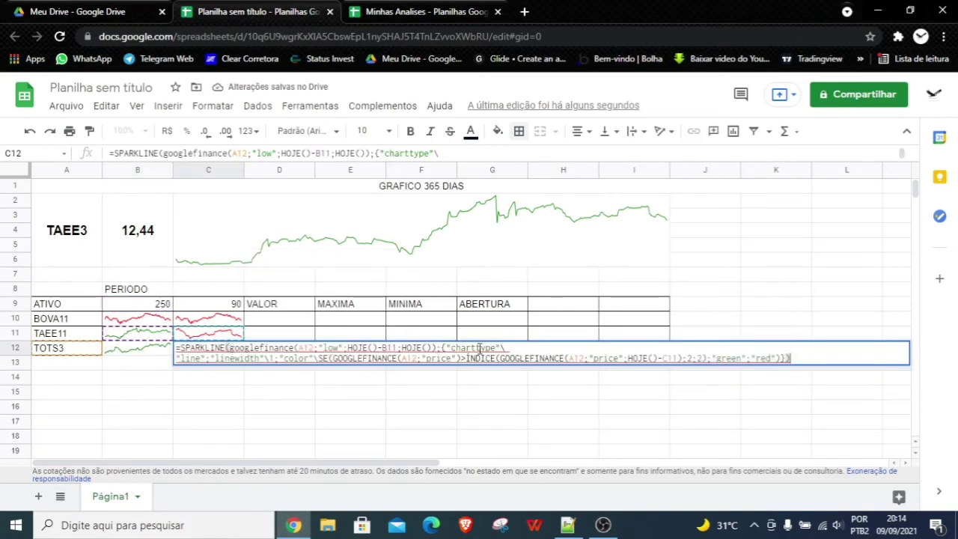
{"action": "left_click", "coordinate": [676, 358]}
{"action": "key", "text": "BackSpace"}
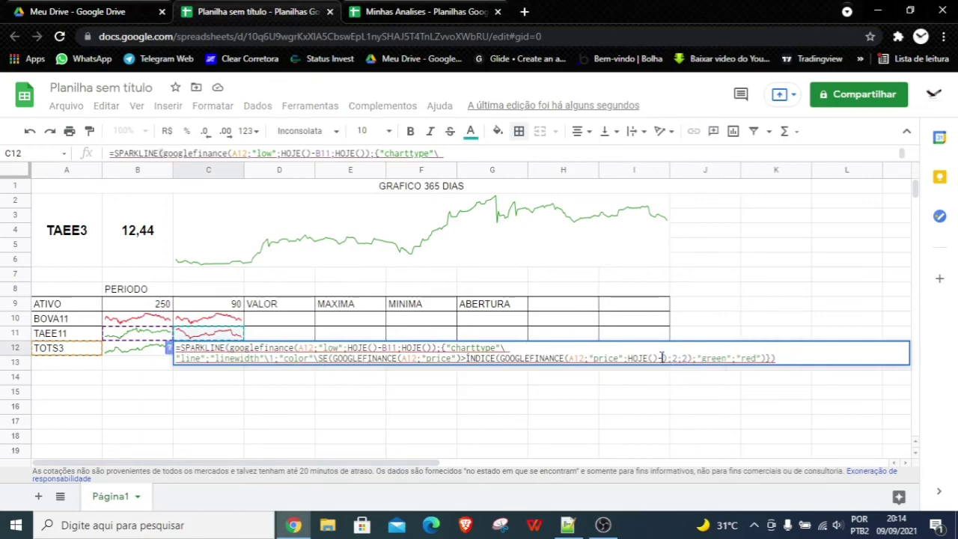
{"action": "left_click", "coordinate": [225, 304]}
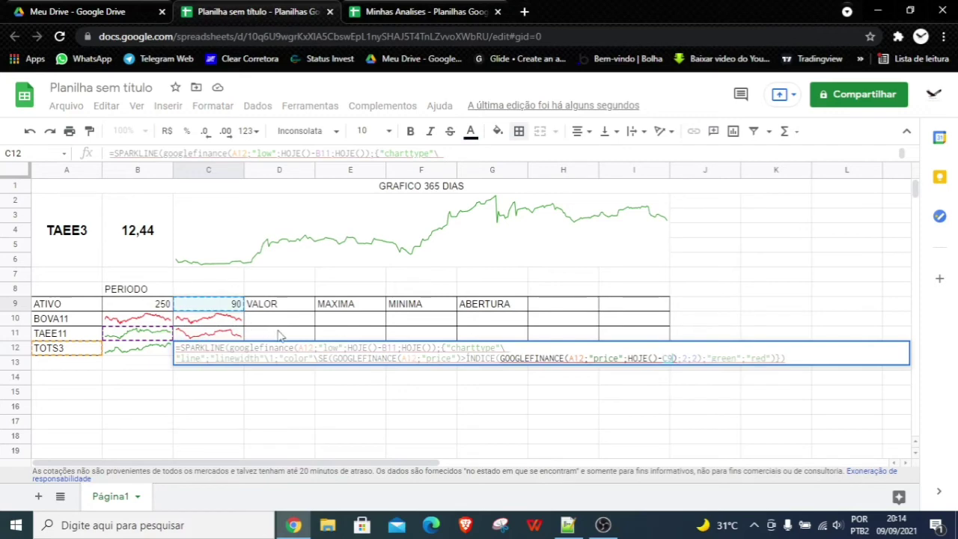
{"action": "key", "text": "Return"}
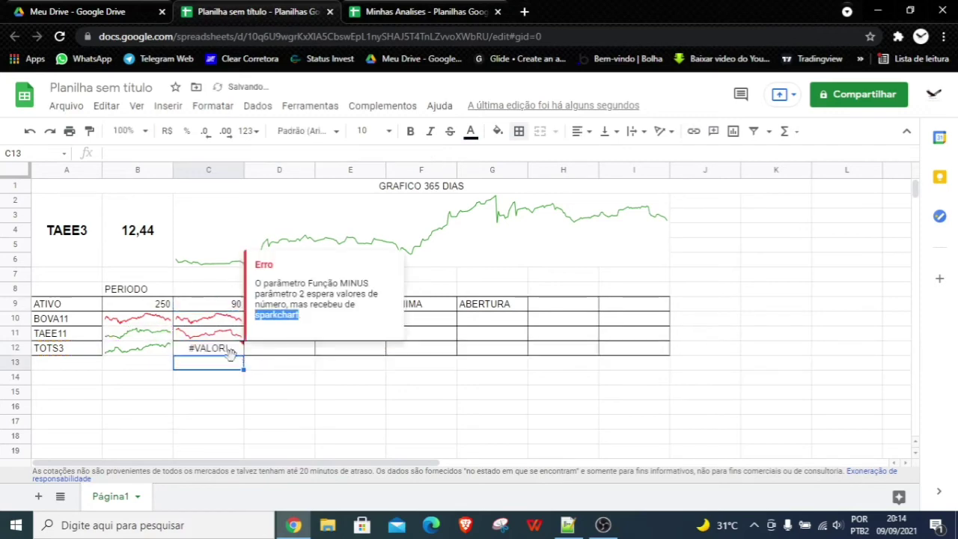
{"action": "left_click", "coordinate": [231, 355]}
{"action": "double_click", "coordinate": [230, 355]}
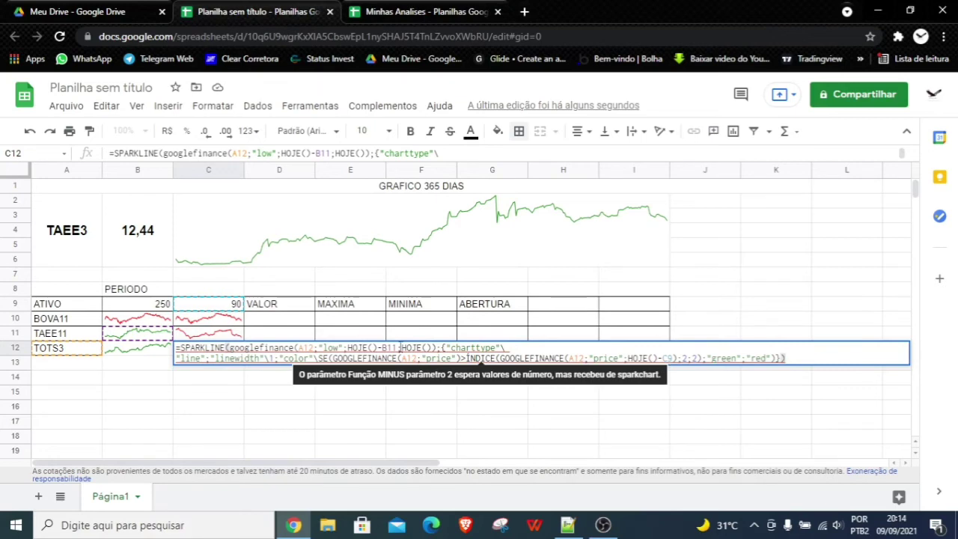
{"action": "left_click", "coordinate": [397, 347]}
{"action": "key", "text": "BackSpace"}
{"action": "key", "text": "BackSpace"}
{"action": "key", "text": "BackSpace"}
{"action": "type", "text": "B"}
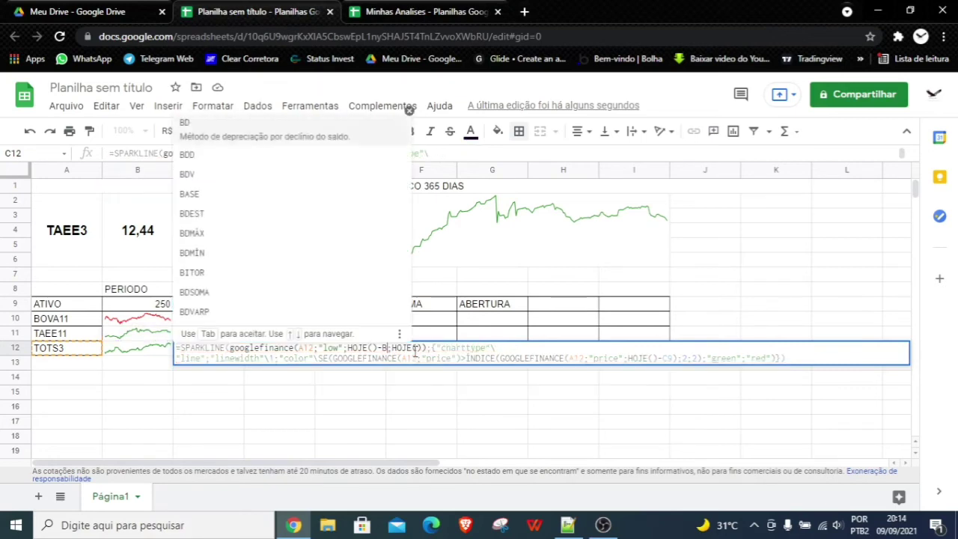
{"action": "type", "text": "9"}
{"action": "key", "text": "Return"}
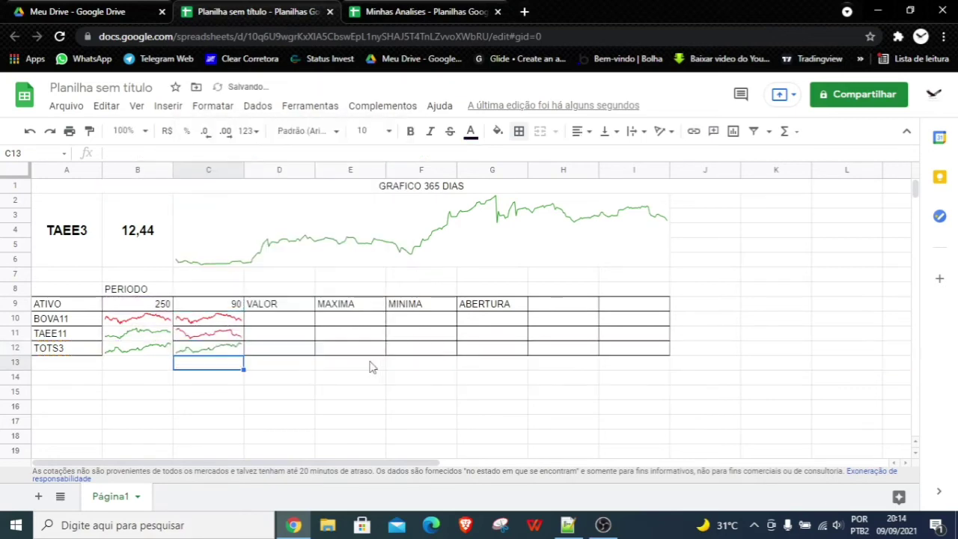
Set the second period in C9 to 10 days (after trying 30) and the first in B9 to 360
{"action": "left_click", "coordinate": [230, 307]}
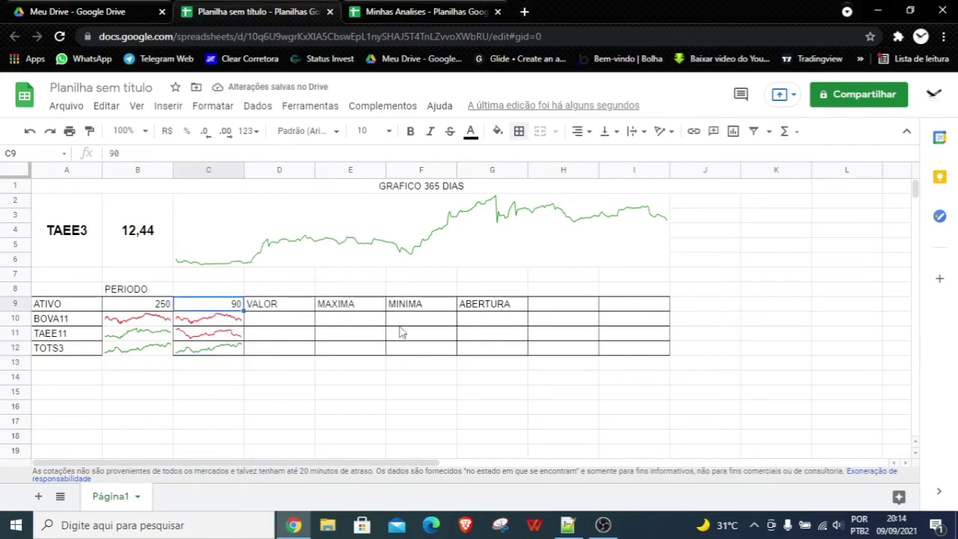
{"action": "type", "text": "30"}
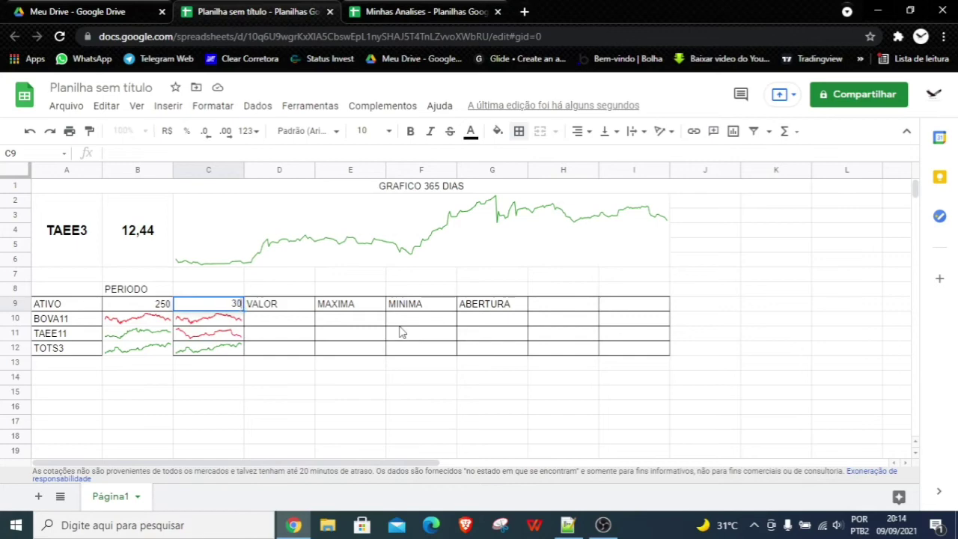
{"action": "key", "text": "Return"}
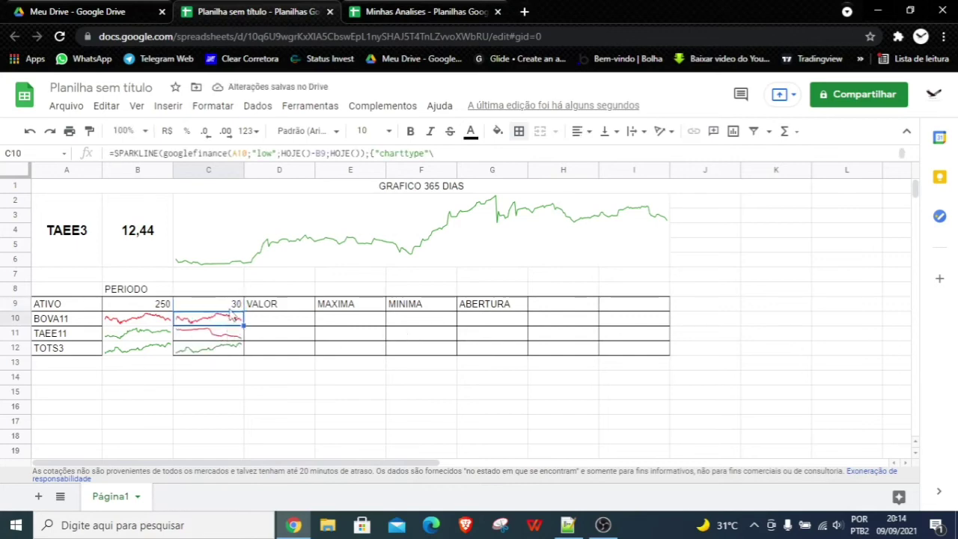
{"action": "left_click", "coordinate": [230, 307]}
{"action": "type", "text": "10"}
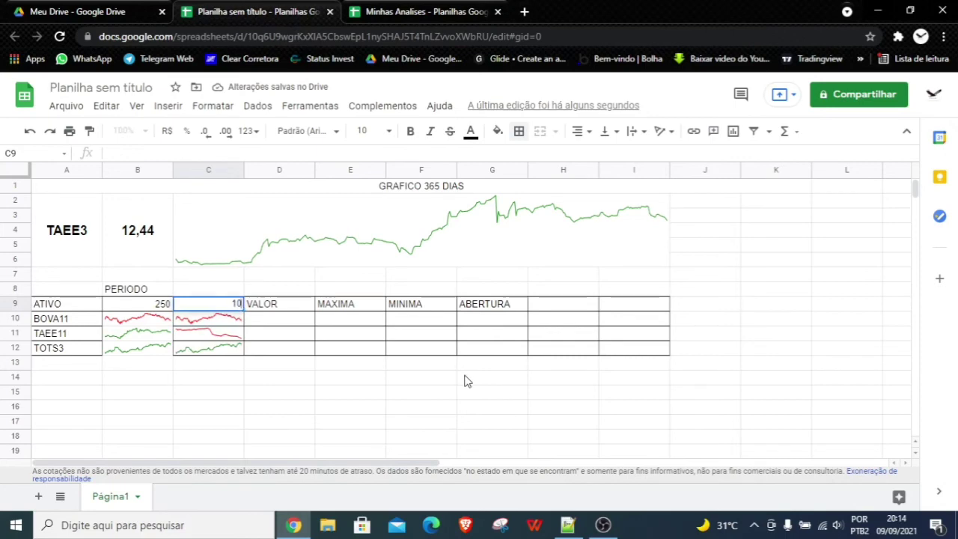
{"action": "key", "text": "Return"}
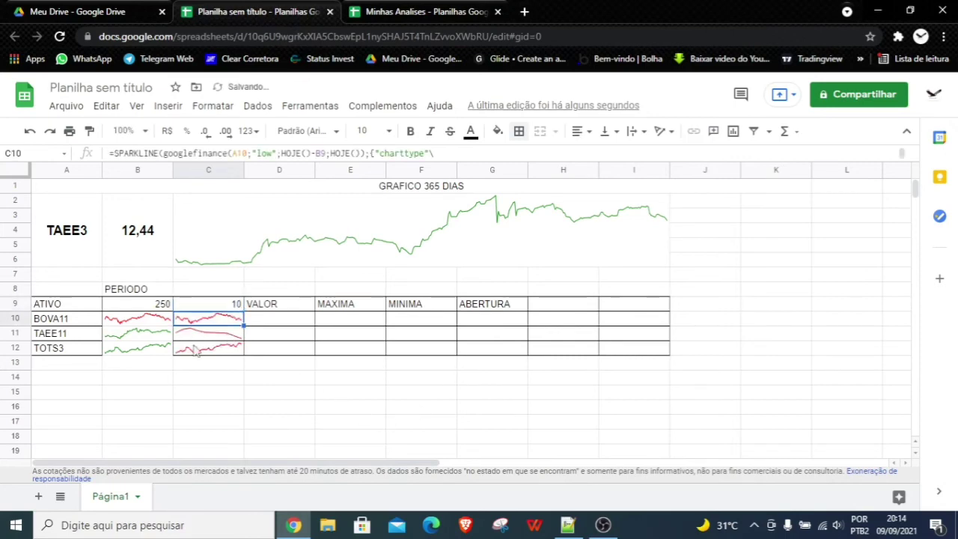
{"action": "left_click", "coordinate": [152, 309]}
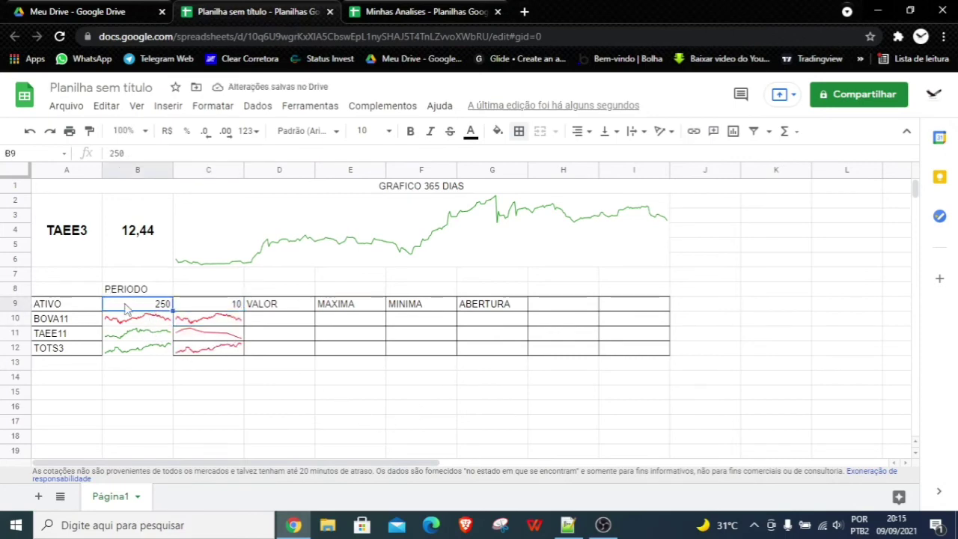
{"action": "type", "text": "360"}
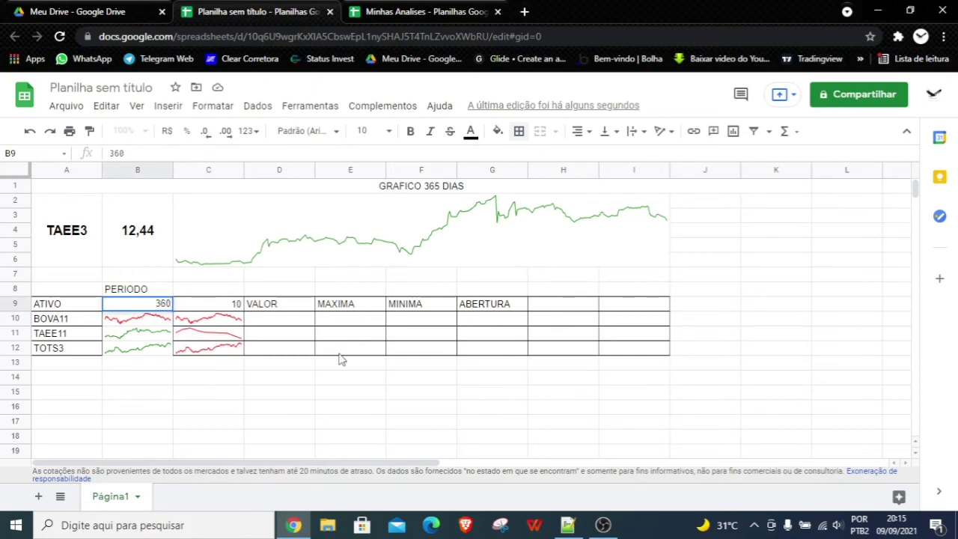
{"action": "key", "text": "Return"}
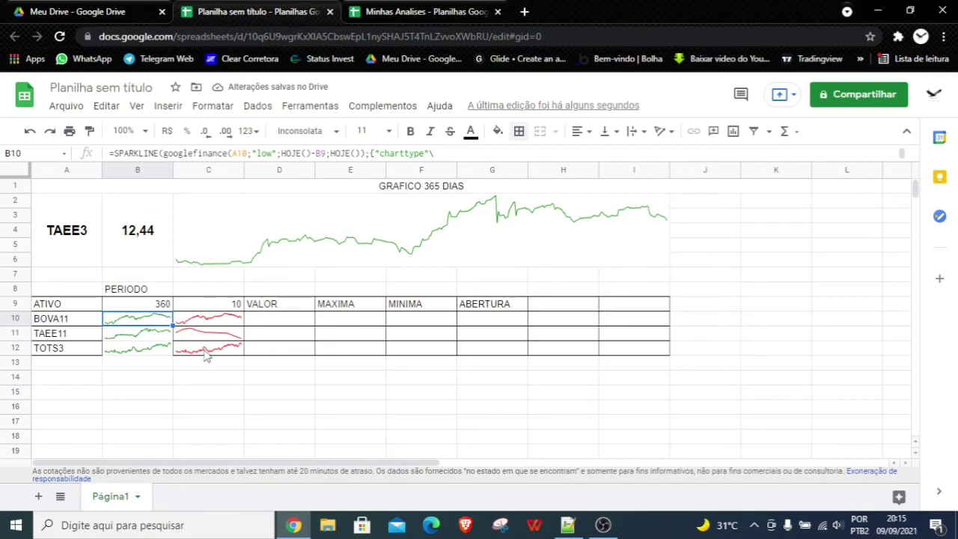
Centre-align the ticker table A9:I12
{"action": "mouse_move", "coordinate": [53, 307]}
{"action": "left_mouse_down"}
{"action": "mouse_move", "coordinate": [605, 369]}
{"action": "mouse_move", "coordinate": [608, 346]}
{"action": "left_mouse_up"}
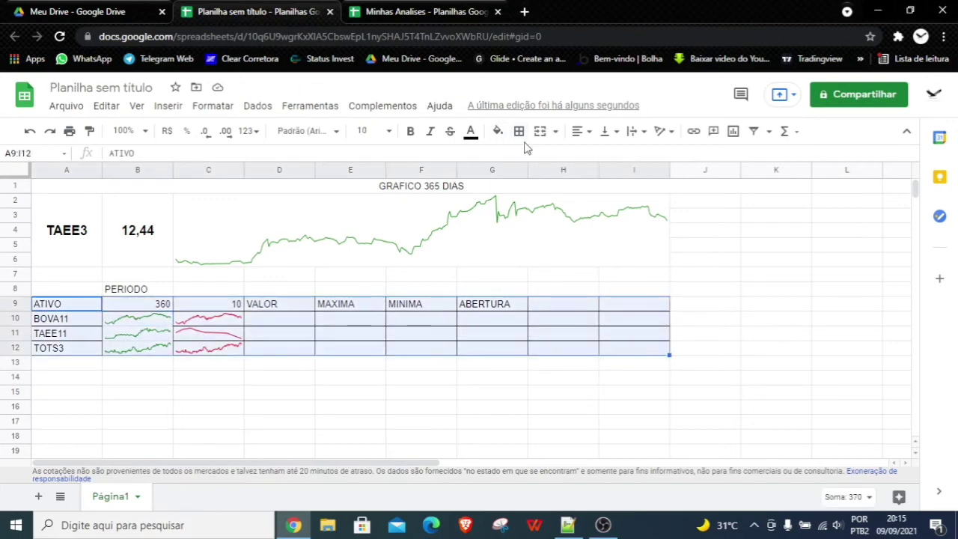
{"action": "left_click", "coordinate": [581, 131]}
{"action": "left_click", "coordinate": [596, 154]}
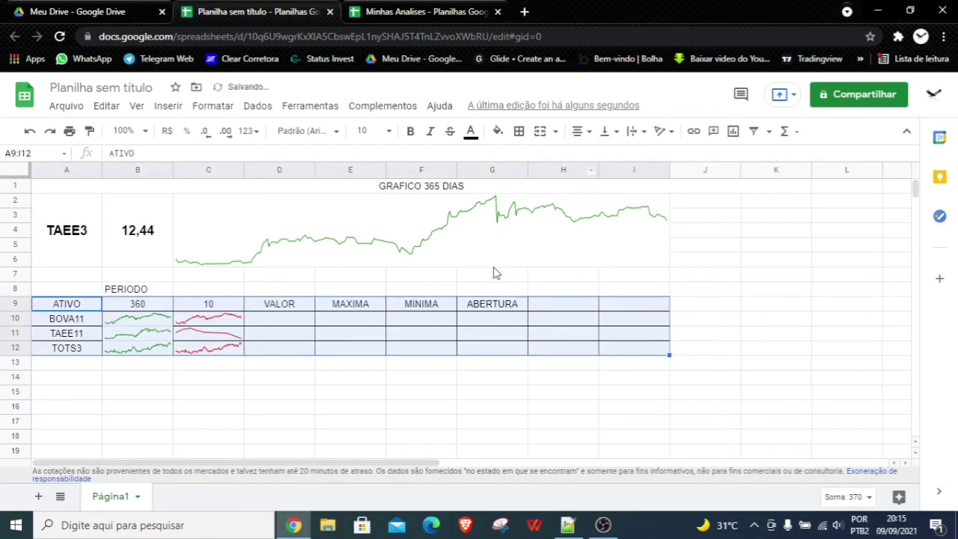
{"action": "left_click", "coordinate": [183, 378]}
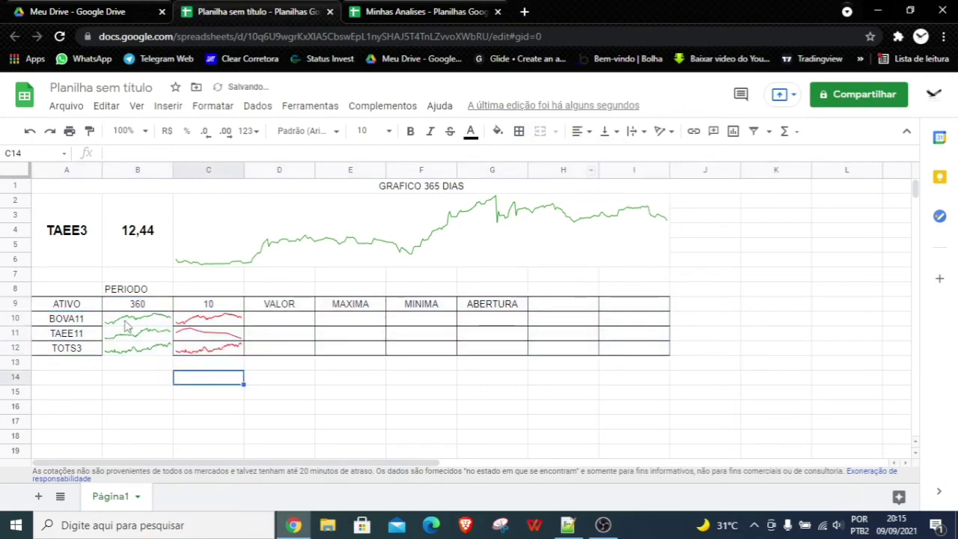
Label B8 PERIODO 1 and C8 PERIODO 2
{"action": "left_click", "coordinate": [152, 292]}
{"action": "type", "text": "1"}
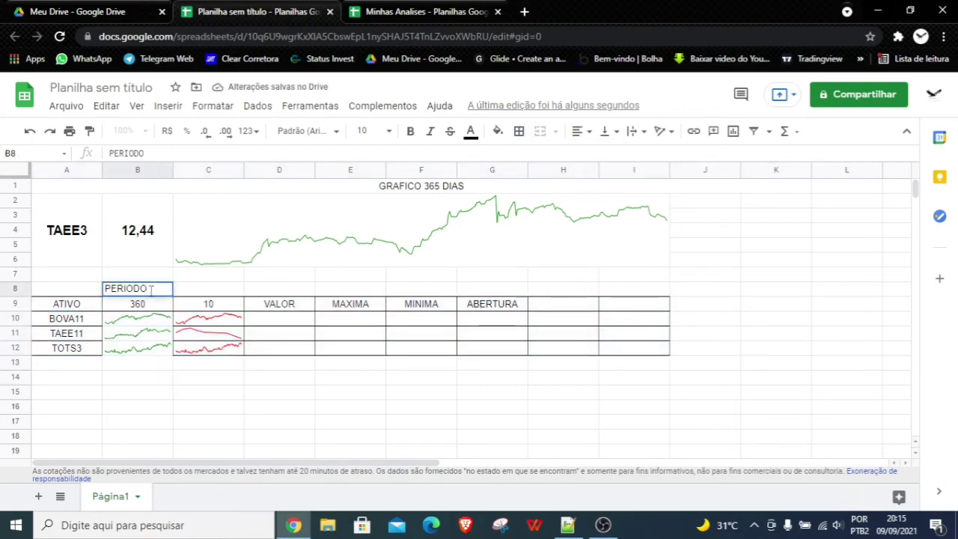
{"action": "left_click", "coordinate": [199, 293]}
{"action": "type", "text": "PE"}
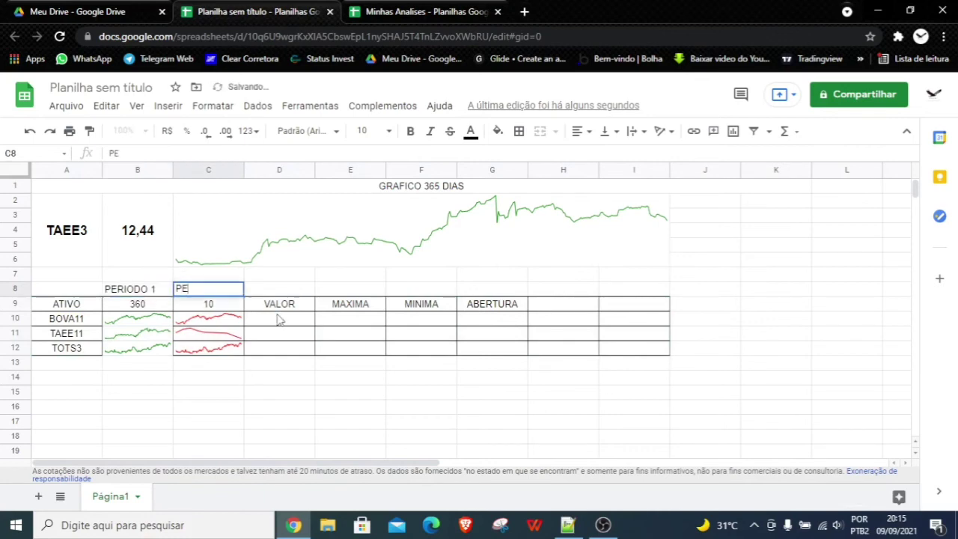
{"action": "type", "text": "RIODO 2"}
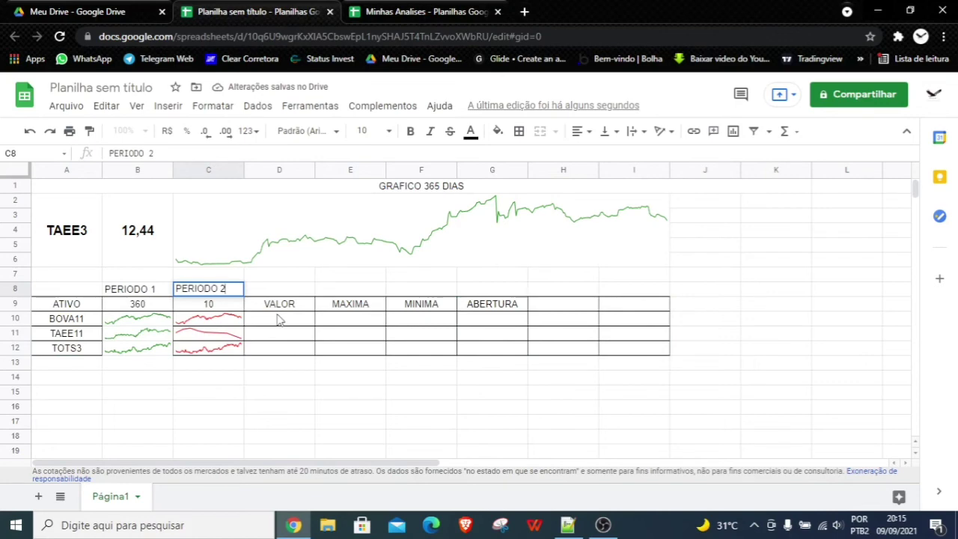
{"action": "key", "text": "Return"}
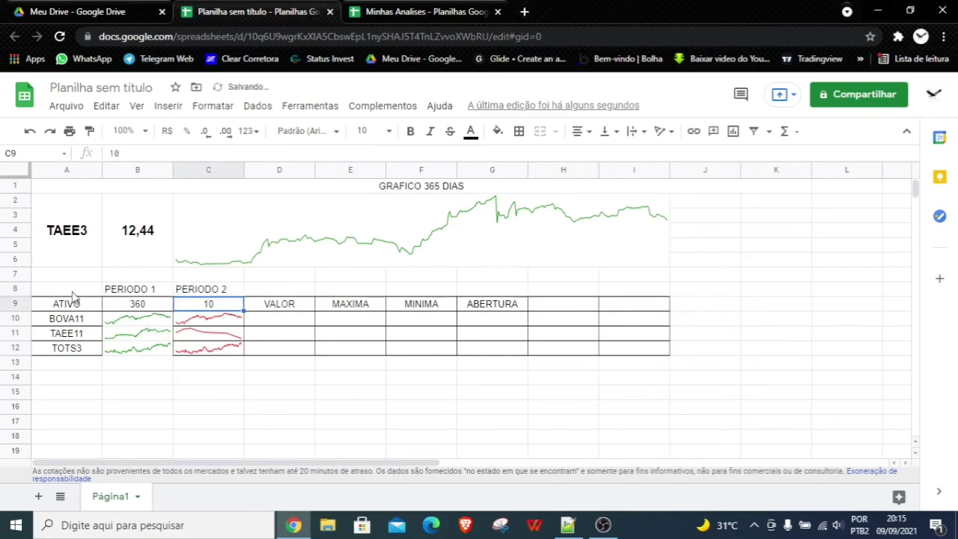
{"action": "left_click", "coordinate": [72, 292]}
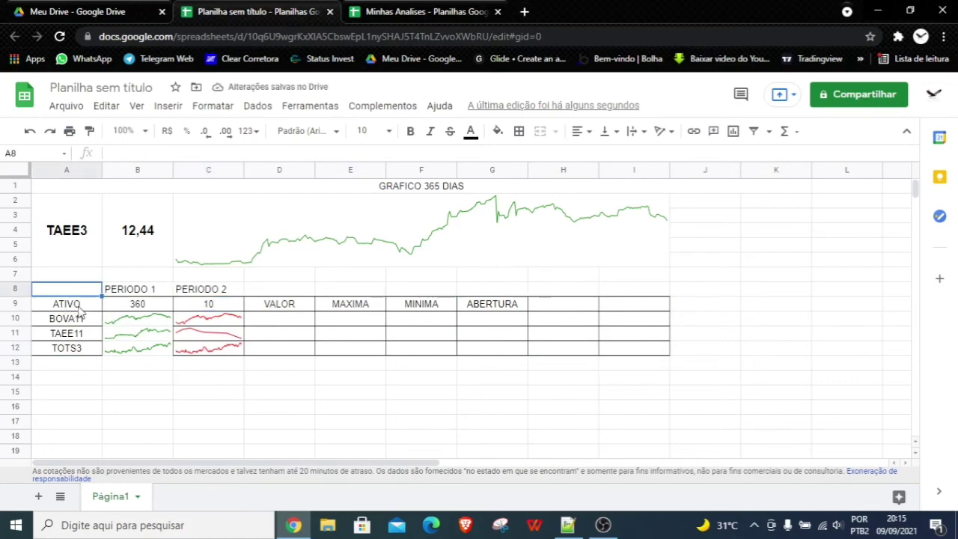
Enter =GOOGLEFINANCE(A10;"PRICE") in D10 and copy it down to D12
{"action": "left_click", "coordinate": [274, 318]}
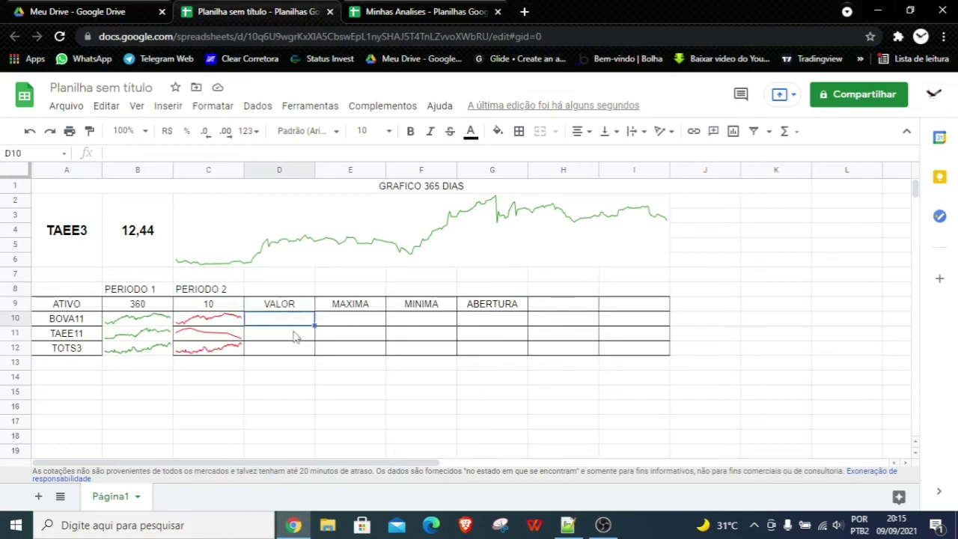
{"action": "type", "text": "="}
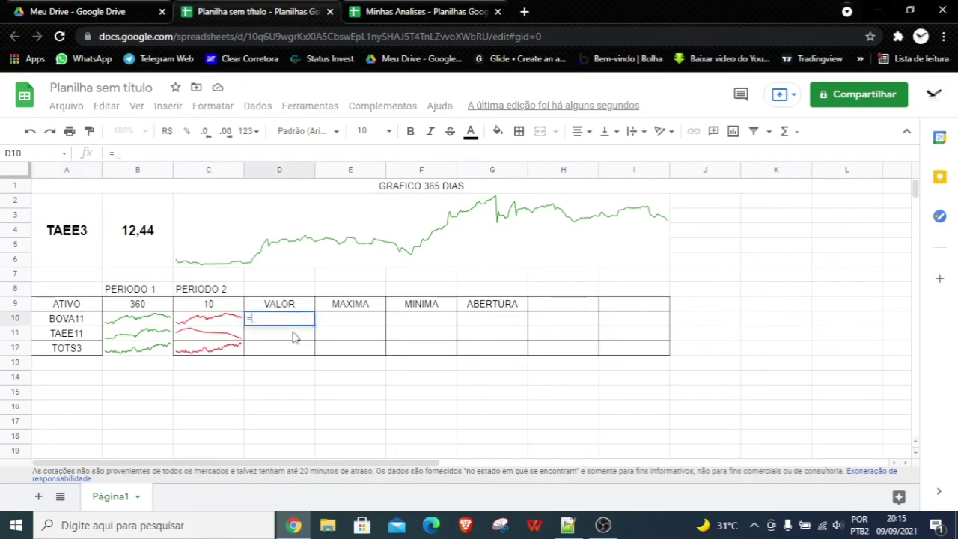
{"action": "type", "text": "GOOG"}
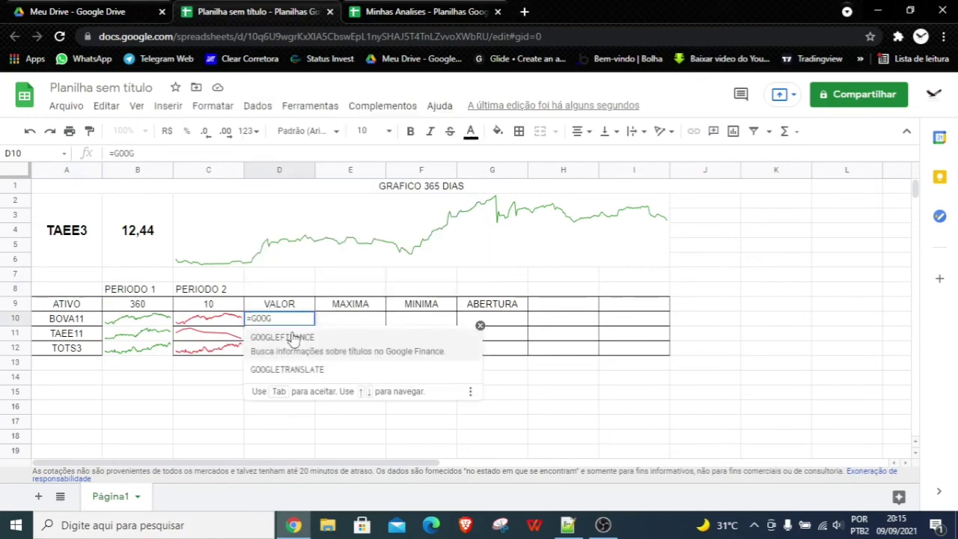
{"action": "left_click", "coordinate": [292, 338]}
{"action": "left_click", "coordinate": [85, 320]}
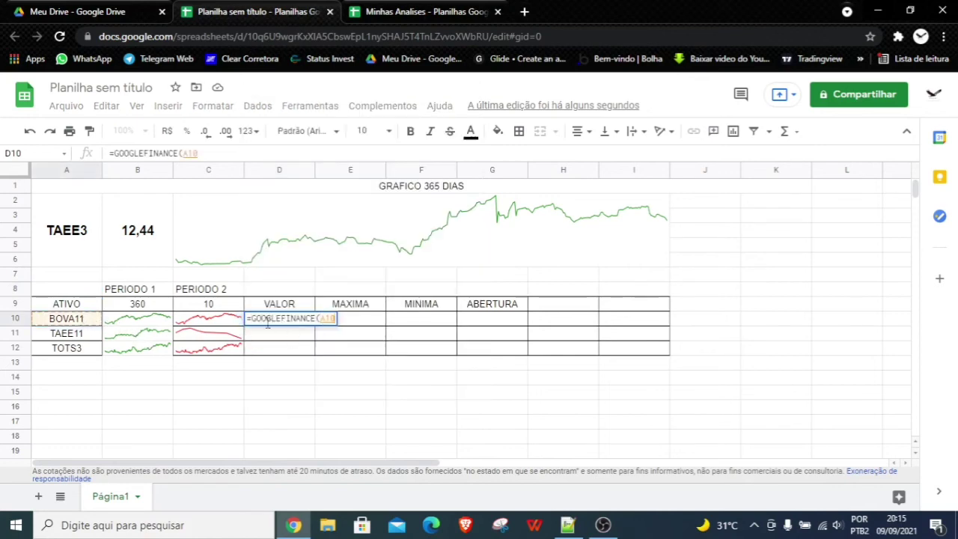
{"action": "type", "text": ";"}
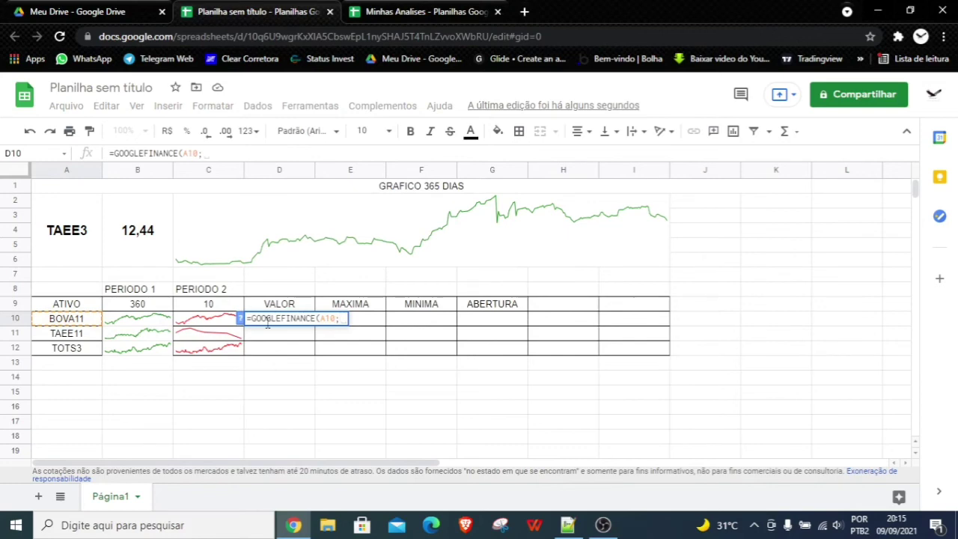
{"action": "type", "text": "\"PRI"}
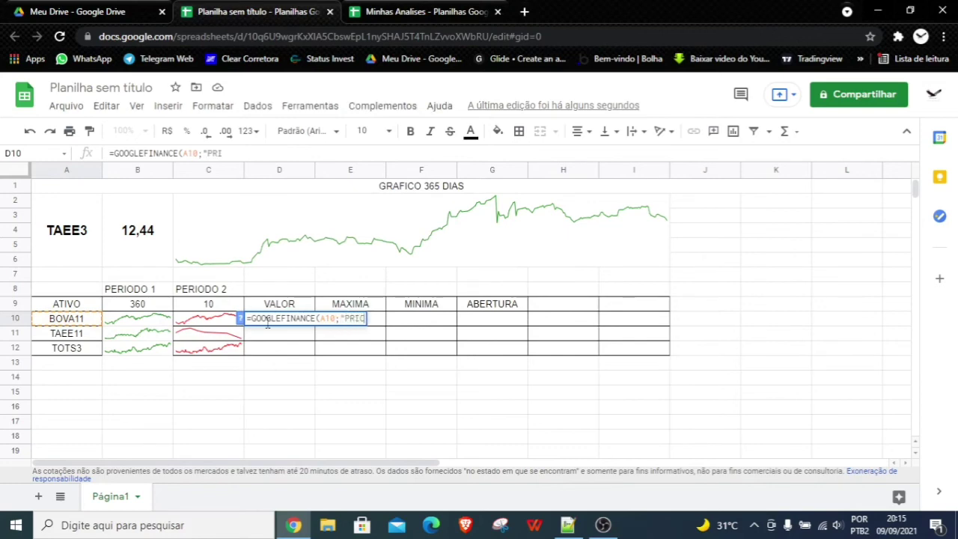
{"action": "type", "text": "CE"}
{"action": "key", "text": "Return"}
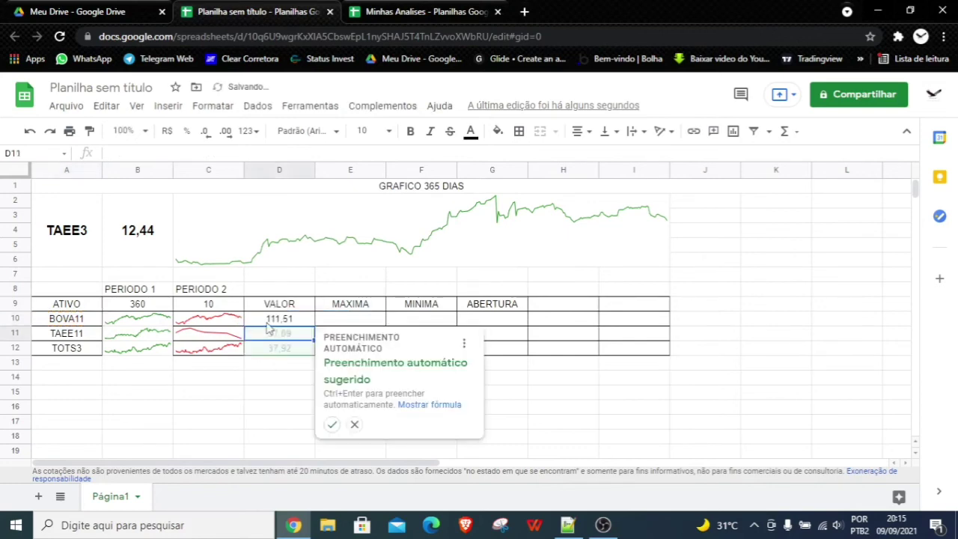
{"action": "left_click", "coordinate": [338, 326]}
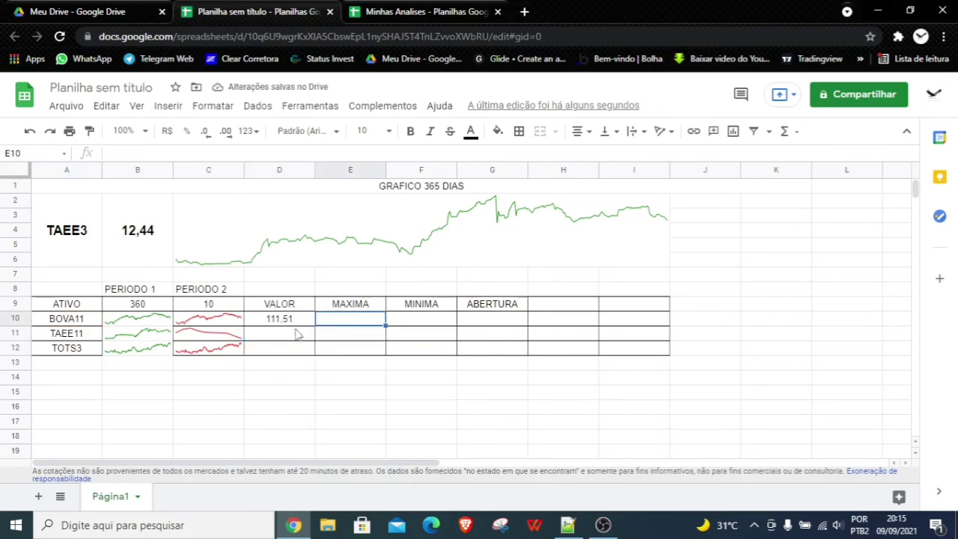
{"action": "left_click", "coordinate": [306, 330]}
{"action": "mouse_move", "coordinate": [314, 327]}
{"action": "left_mouse_down"}
{"action": "mouse_move", "coordinate": [311, 344]}
{"action": "mouse_move", "coordinate": [280, 354]}
{"action": "left_mouse_up"}
Fill E10:E12 with =GOOGLEFINANCE(A10;"high") after fixing the #N/D typo in the attribute
{"action": "left_click", "coordinate": [349, 328]}
{"action": "type", "text": "=GOOG"}
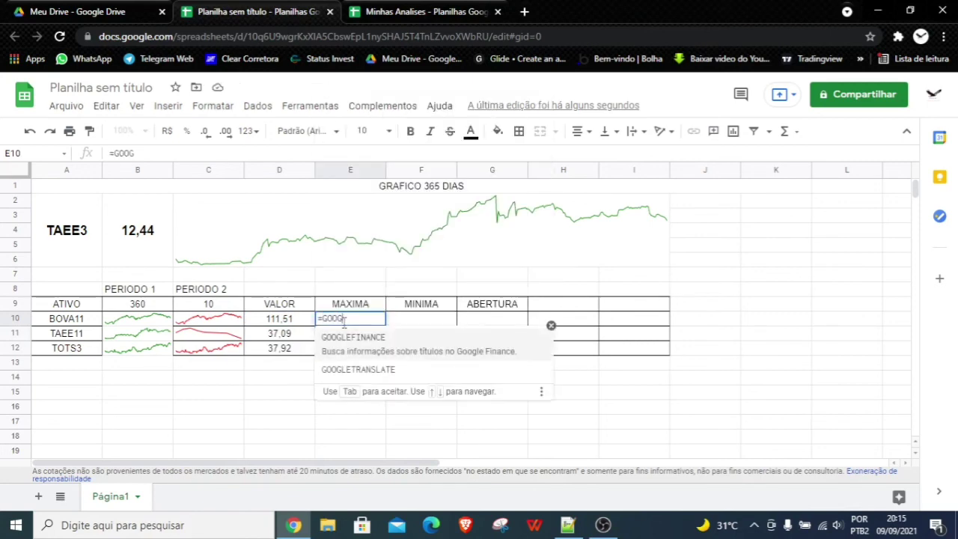
{"action": "key", "text": "Tab"}
{"action": "left_click", "coordinate": [75, 322]}
{"action": "type", "text": ";"}
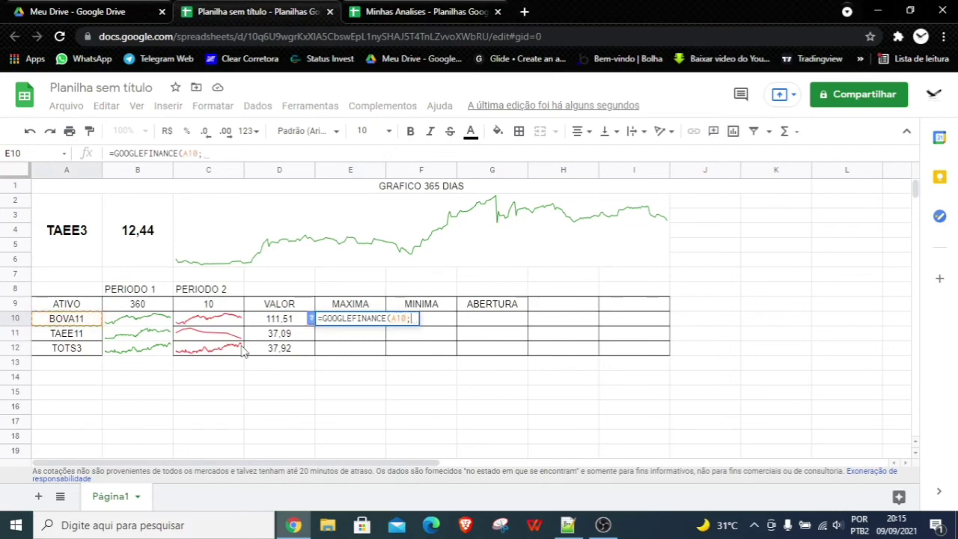
{"action": "type", "text": "\"high\")"}
{"action": "key", "text": "Return"}
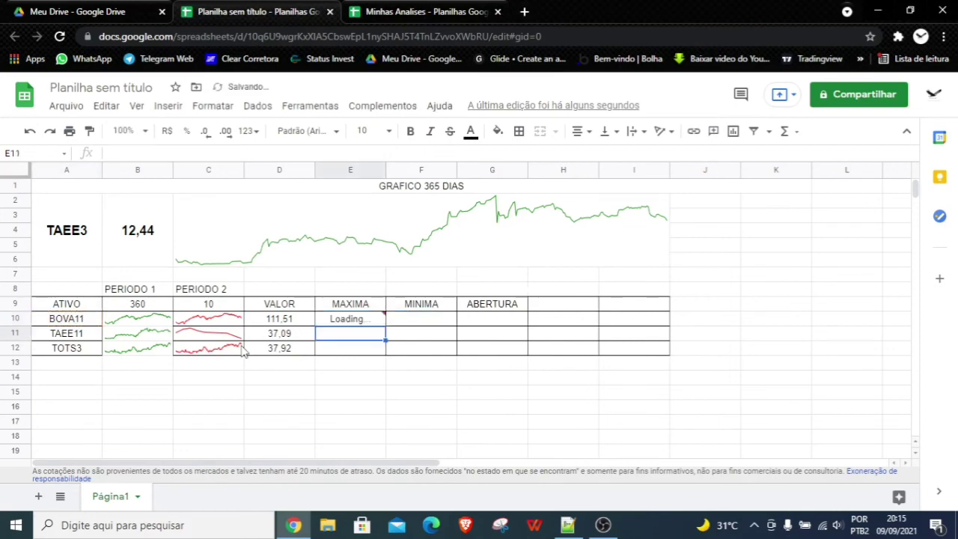
{"action": "left_click", "coordinate": [349, 322]}
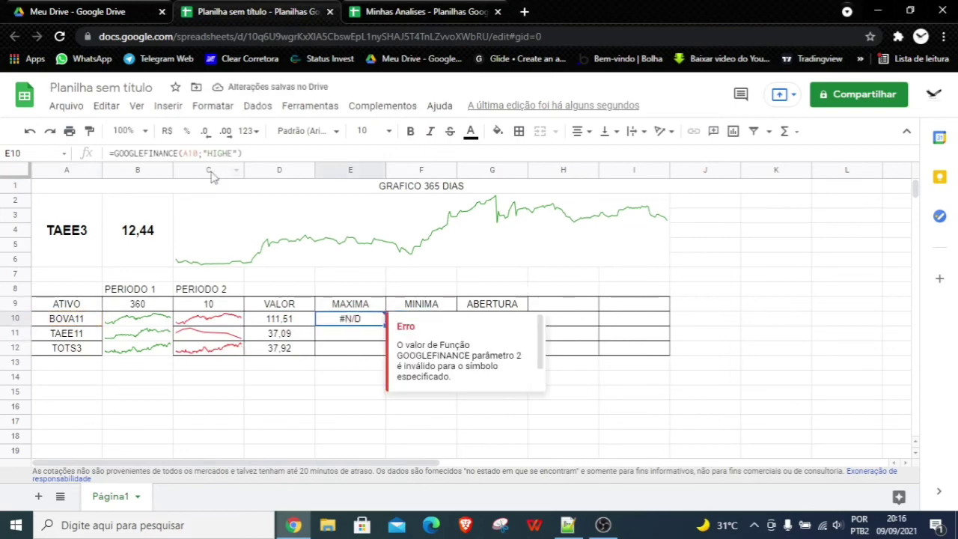
{"action": "left_click", "coordinate": [257, 153]}
{"action": "key", "text": "BackSpace"}
{"action": "key", "text": "Return"}
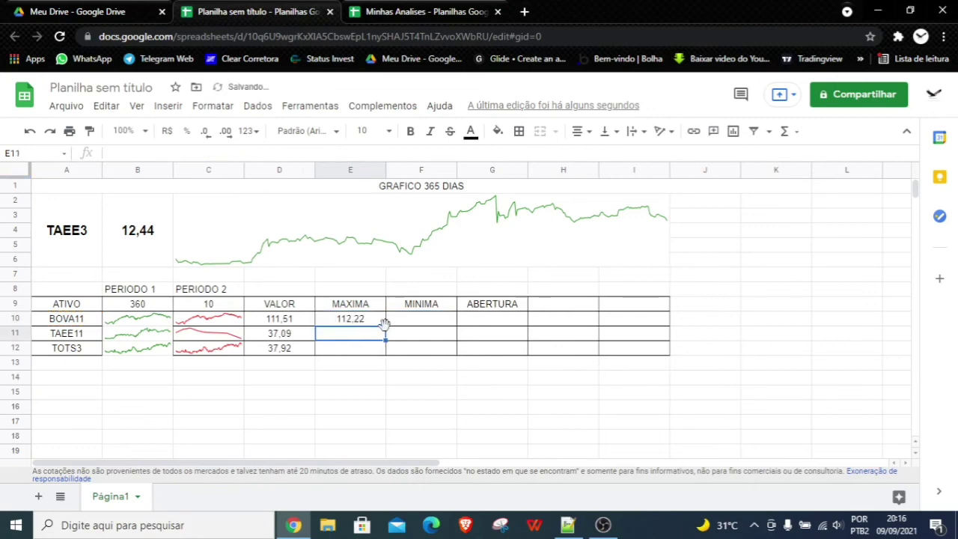
{"action": "left_click", "coordinate": [380, 322]}
{"action": "left_click_drag", "start_coordinate": [387, 326], "coordinate": [388, 349]}
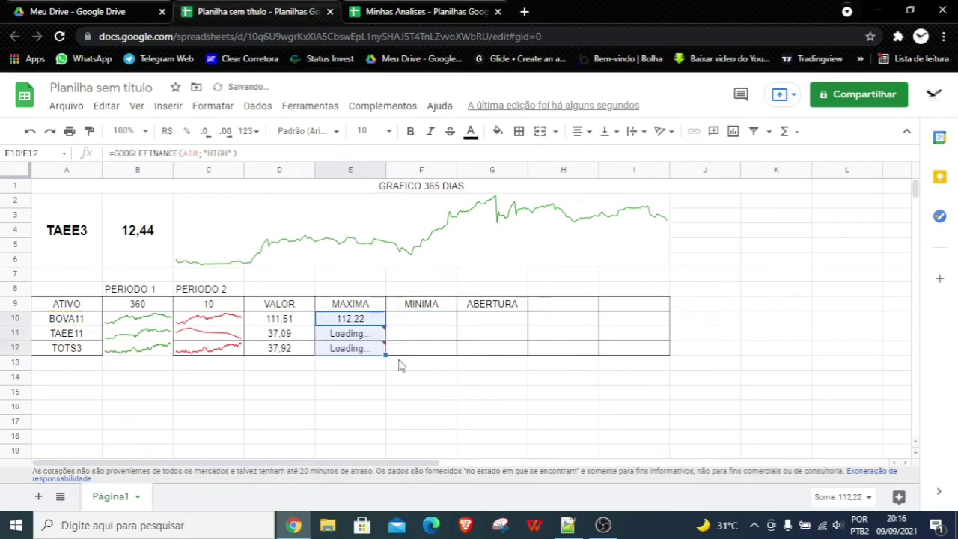
Fill F10:F12 with the low price using =GOOGLEFINANCE(A10;"LOW")
{"action": "left_click", "coordinate": [409, 323]}
{"action": "type", "text": "=GOOGLEF"}
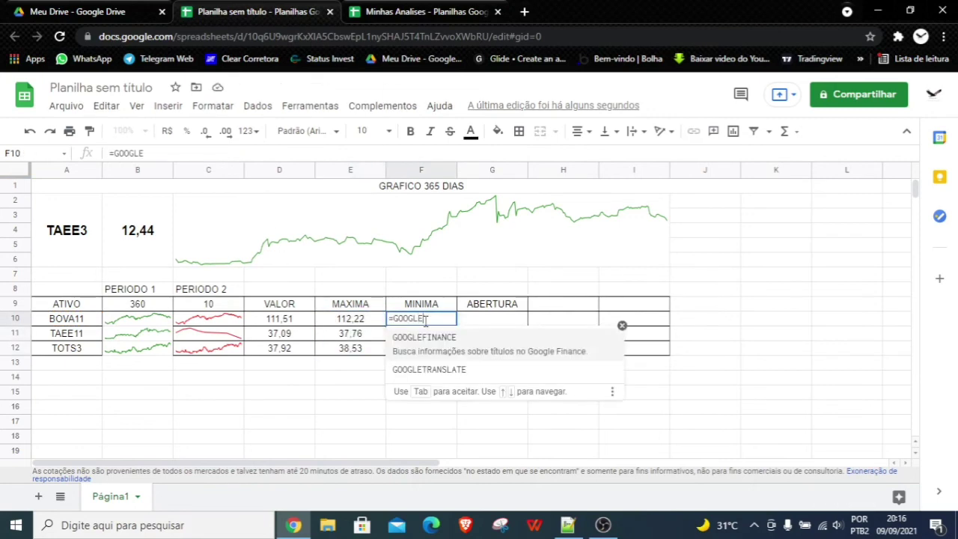
{"action": "key", "text": "Tab"}
{"action": "left_click", "coordinate": [64, 321]}
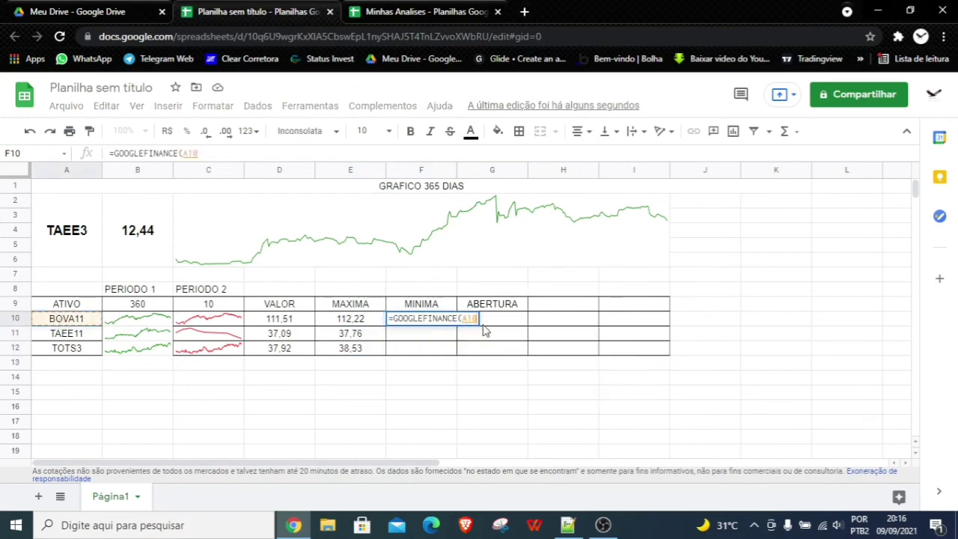
{"action": "type", "text": ";"}
{"action": "type", "text": "\"L"}
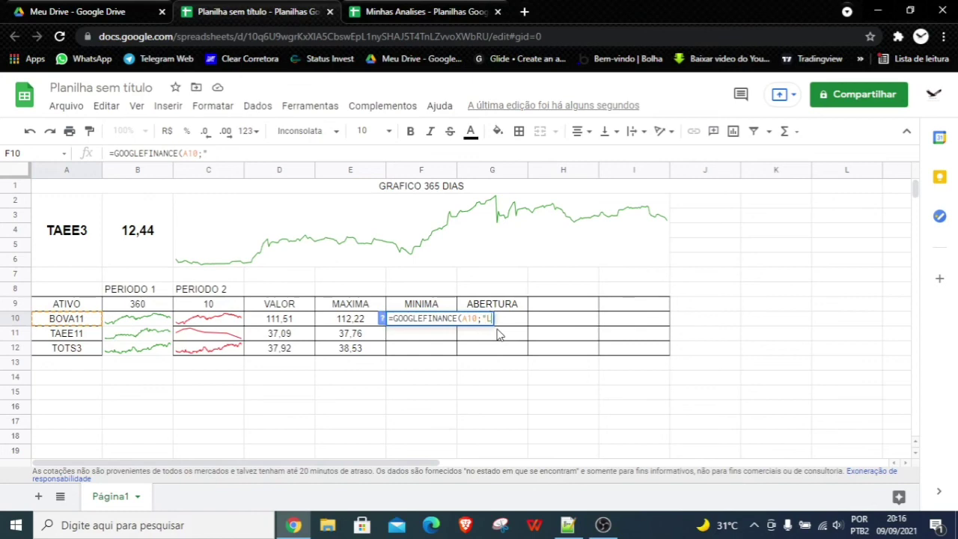
{"action": "type", "text": "OW"}
{"action": "key", "text": "Return"}
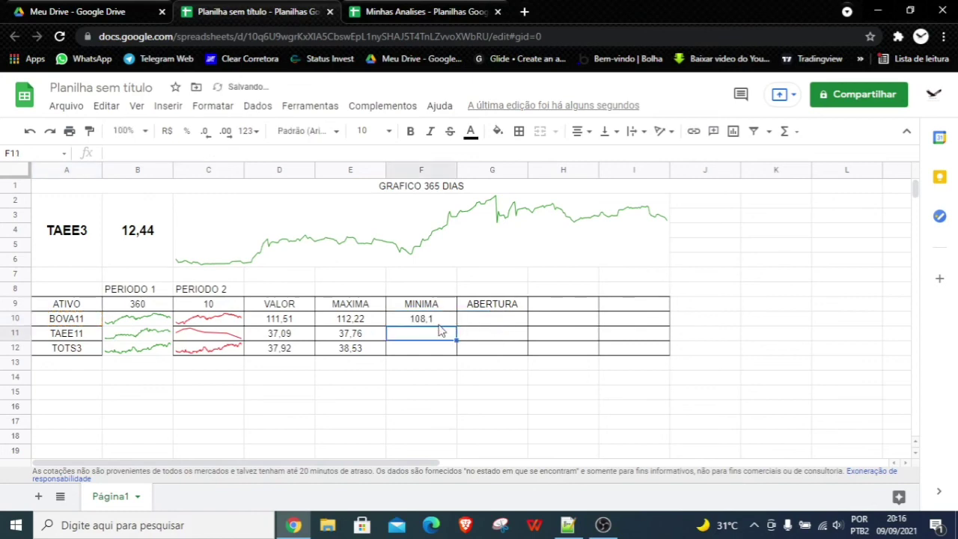
{"action": "left_click", "coordinate": [446, 322]}
{"action": "left_click_drag", "start_coordinate": [456, 326], "coordinate": [453, 350]}
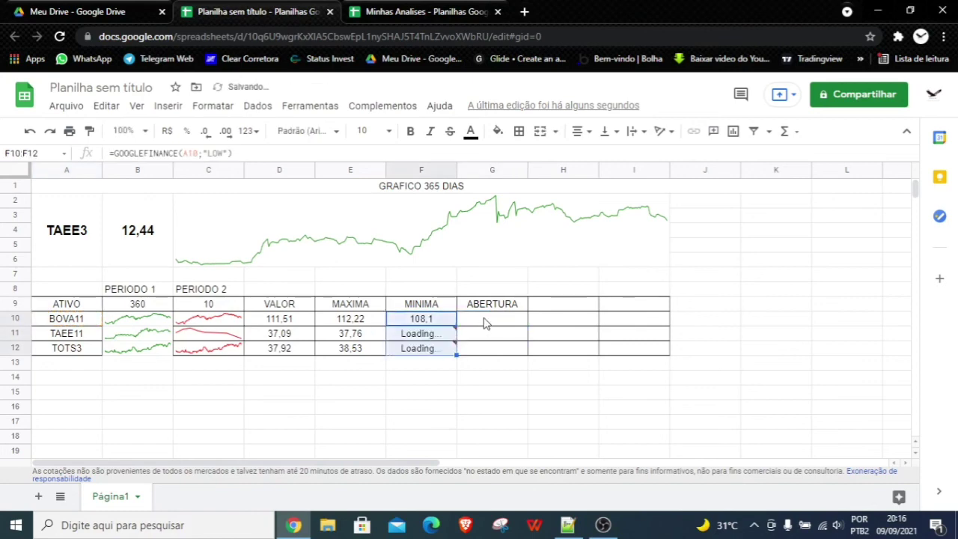
Fill G10:G12 with the opening price using =GOOGLEFINANCE(A10;"PRICEOPEN")
{"action": "left_click", "coordinate": [487, 321]}
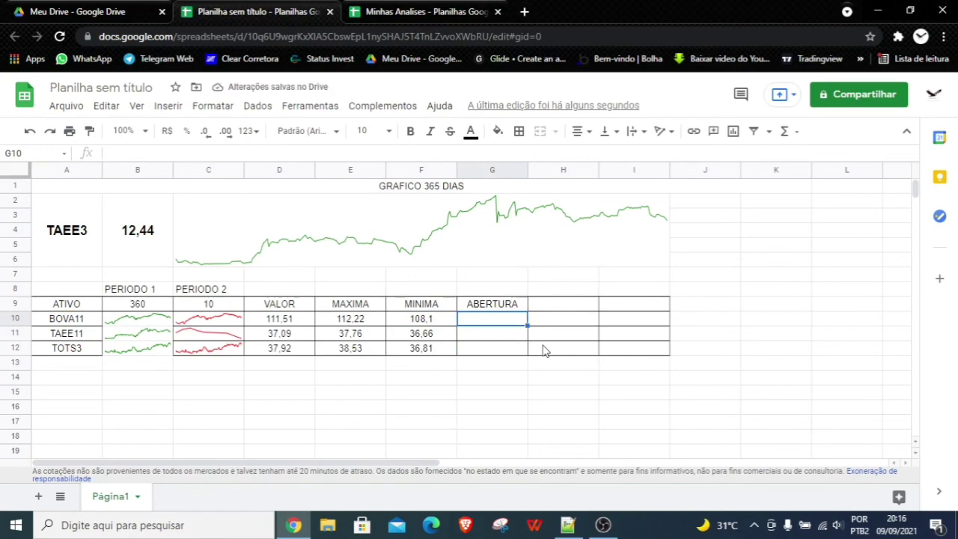
{"action": "type", "text": "=GOOG"}
{"action": "key", "text": "Tab"}
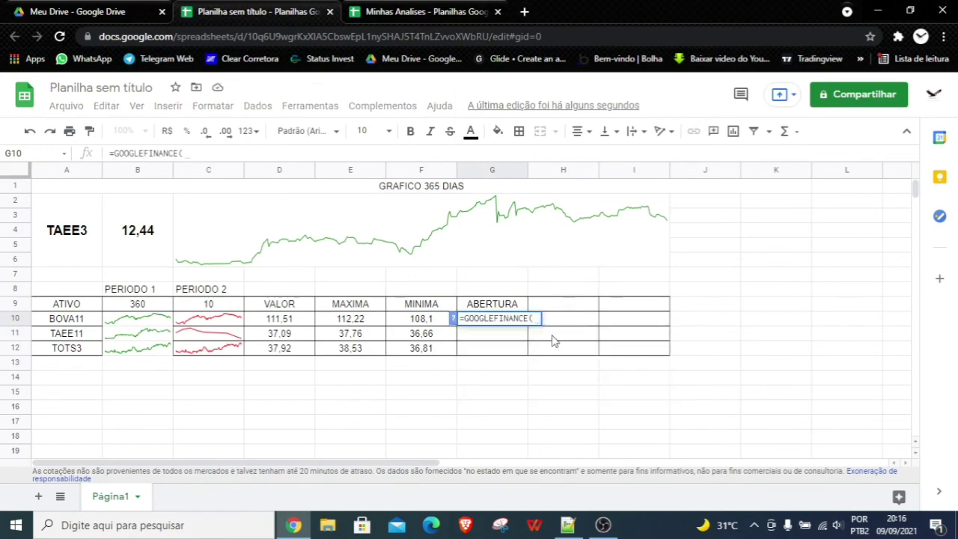
{"action": "left_click", "coordinate": [54, 324]}
{"action": "type", "text": ";"}
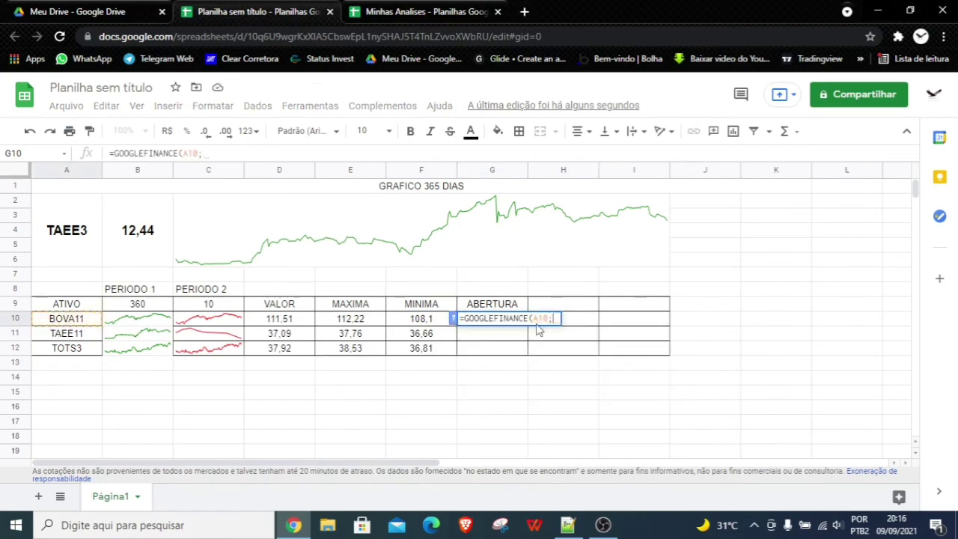
{"action": "type", "text": "\"PRICEOPEN"}
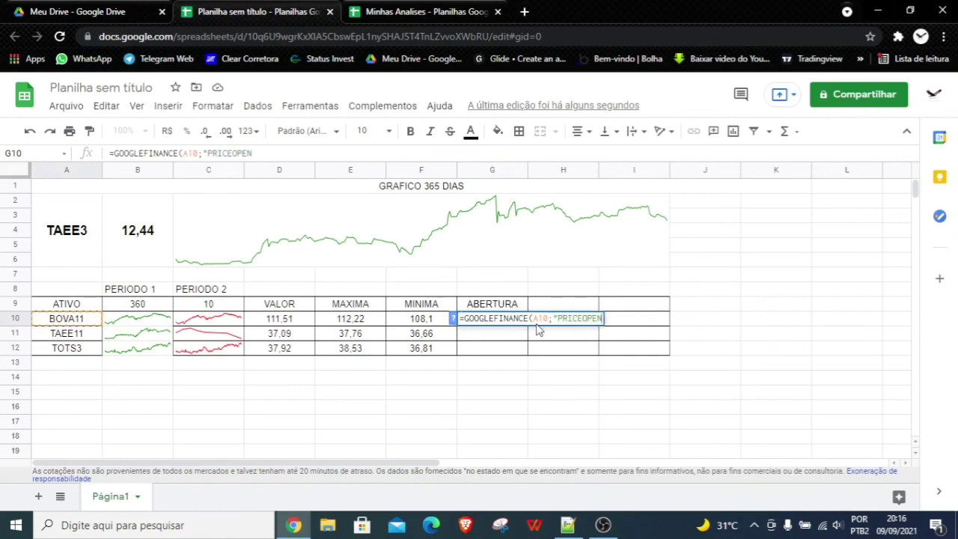
{"action": "type", "text": "\")"}
{"action": "key", "text": "Return"}
{"action": "left_click", "coordinate": [526, 322]}
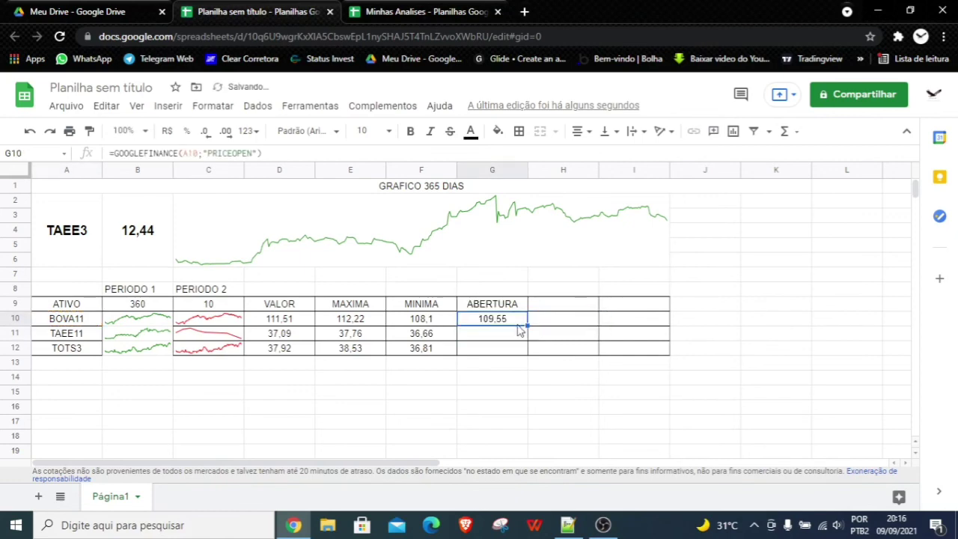
{"action": "left_click_drag", "start_coordinate": [528, 326], "coordinate": [524, 347]}
{"action": "left_click", "coordinate": [520, 410]}
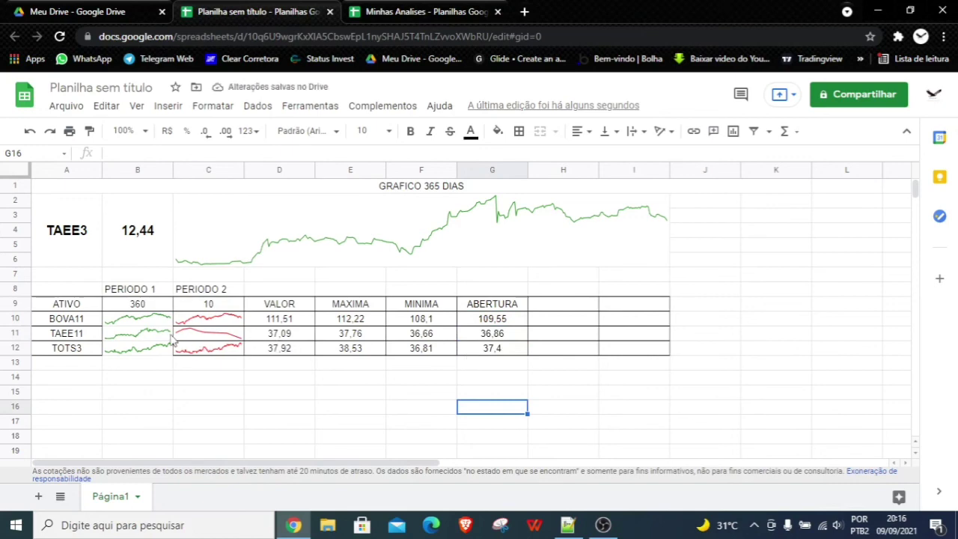
Set PERIODO 1 in B9 to 50 days and check the TAEE11 and TOTS3 sparklines
{"action": "left_click", "coordinate": [211, 308]}
{"action": "key", "text": "Left"}
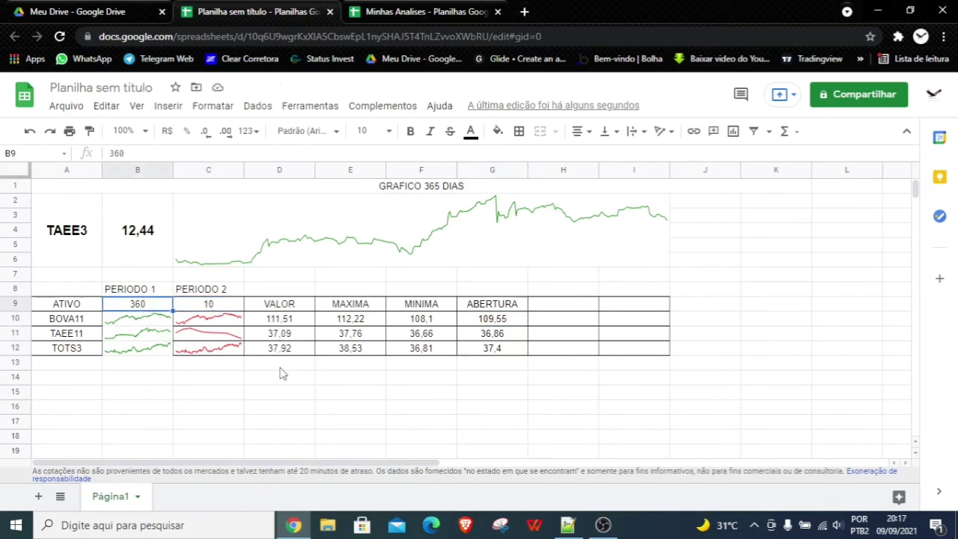
{"action": "type", "text": "50"}
{"action": "key", "text": "Return"}
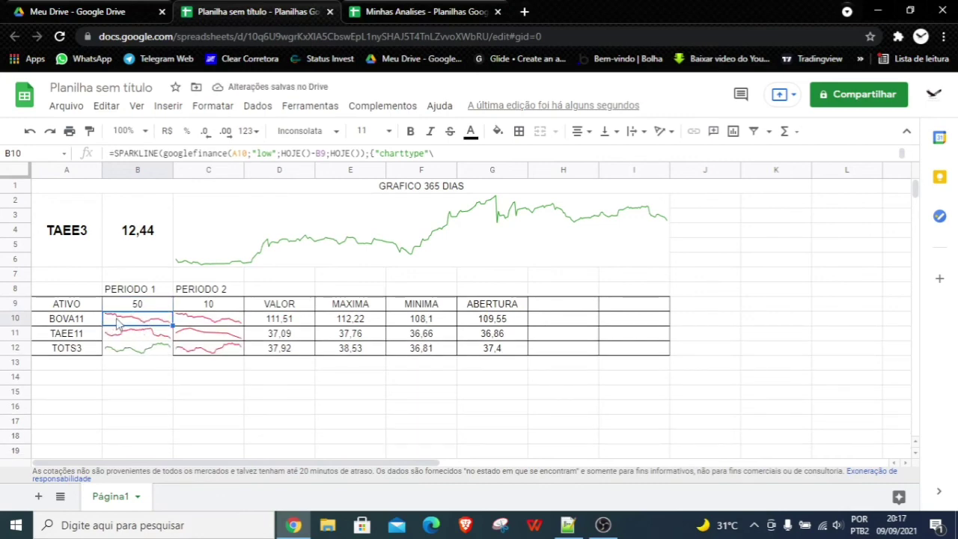
{"action": "left_click", "coordinate": [143, 334]}
{"action": "left_click", "coordinate": [157, 353]}
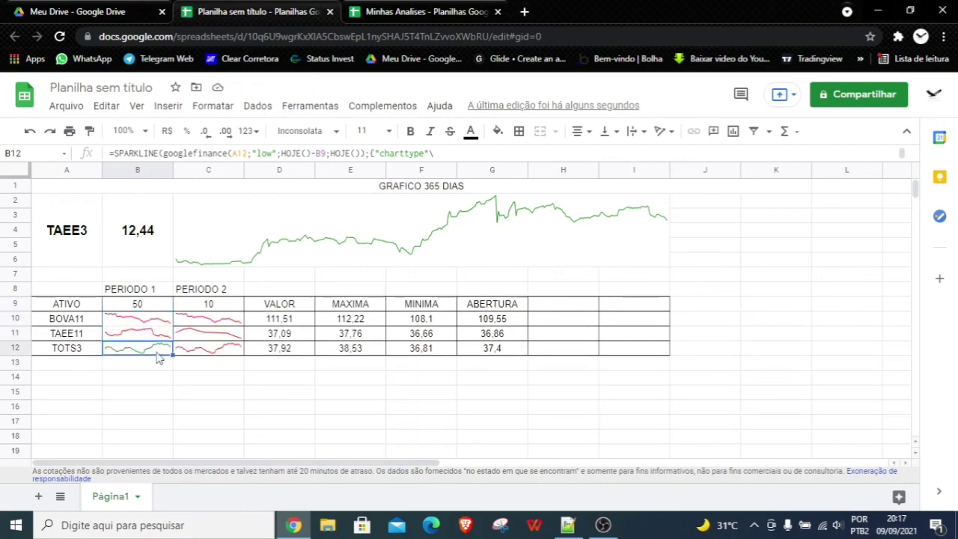
Set PERIODO 2 in C9 to 9 days, undoing an accidental overwrite of B10's sparkline
{"action": "left_click", "coordinate": [217, 320]}
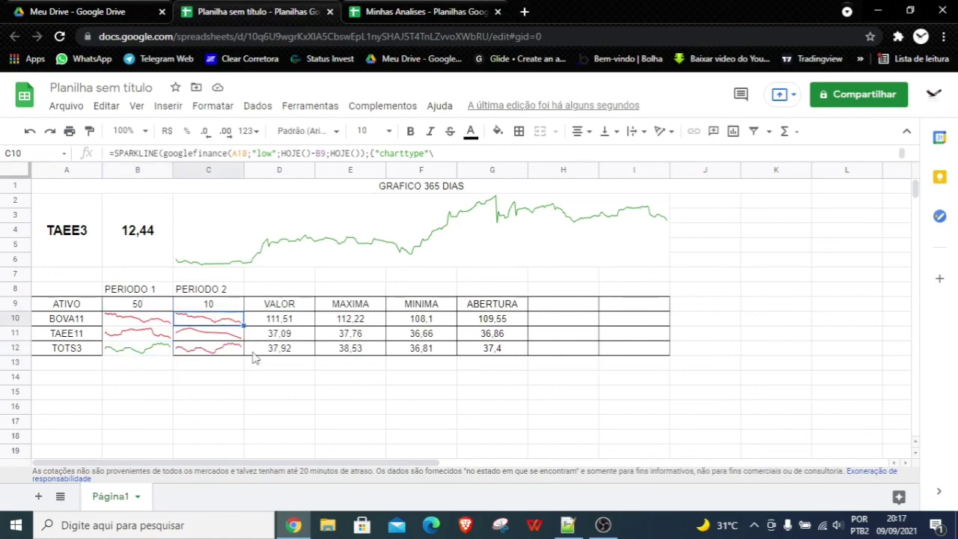
{"action": "left_click", "coordinate": [212, 310]}
{"action": "type", "text": "9"}
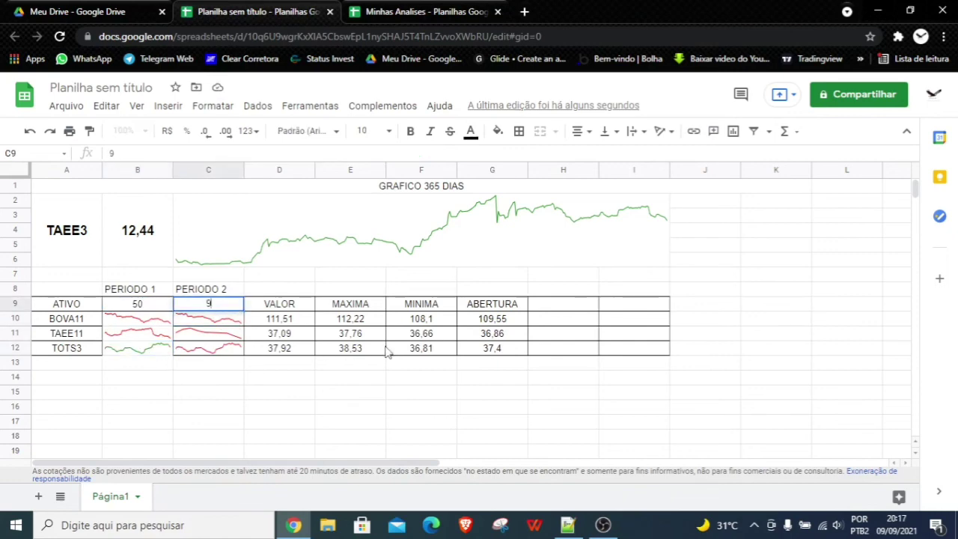
{"action": "key", "text": "Return"}
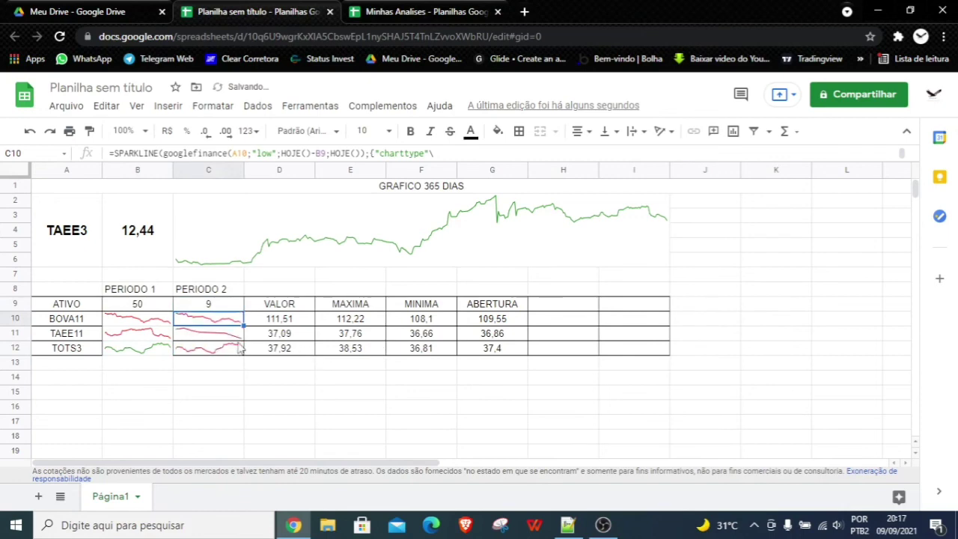
{"action": "left_click", "coordinate": [149, 323]}
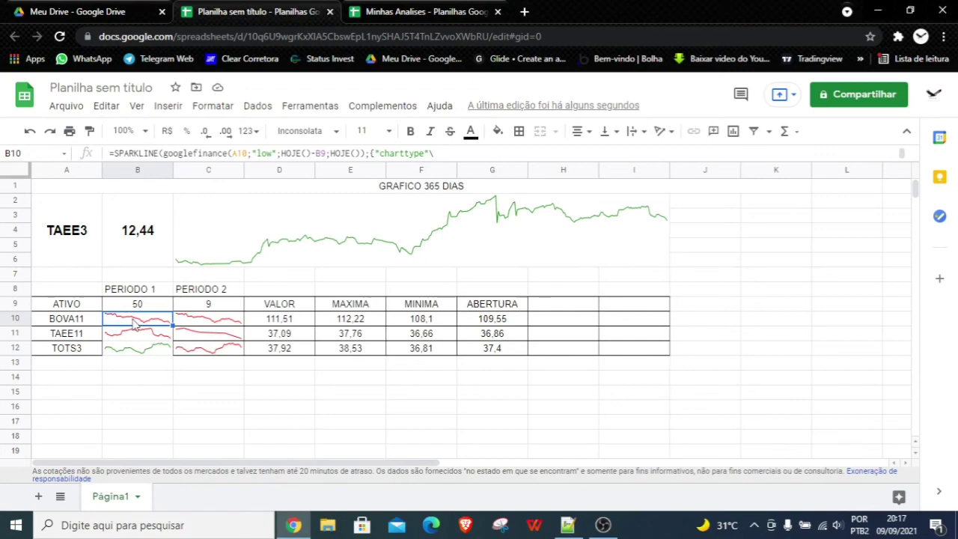
{"action": "type", "text": "100"}
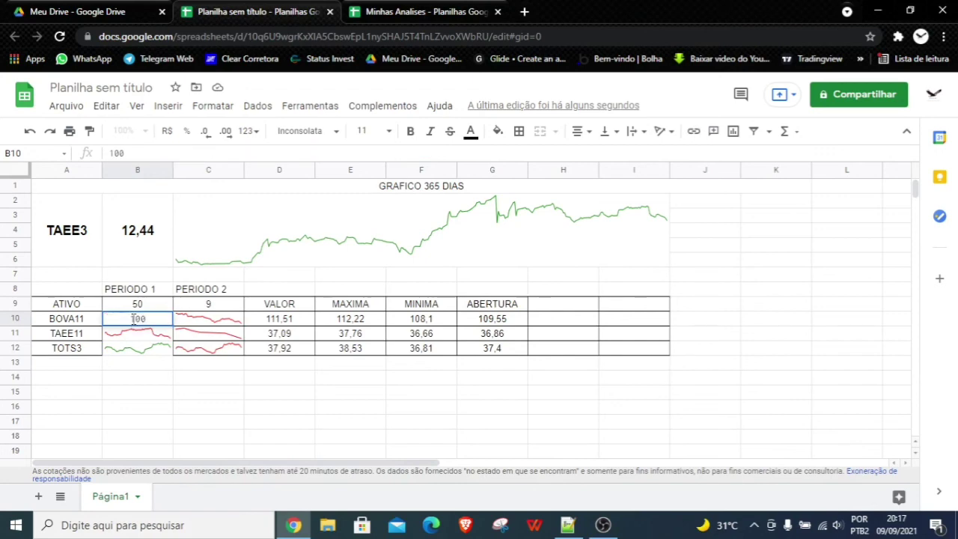
{"action": "key", "text": "Return"}
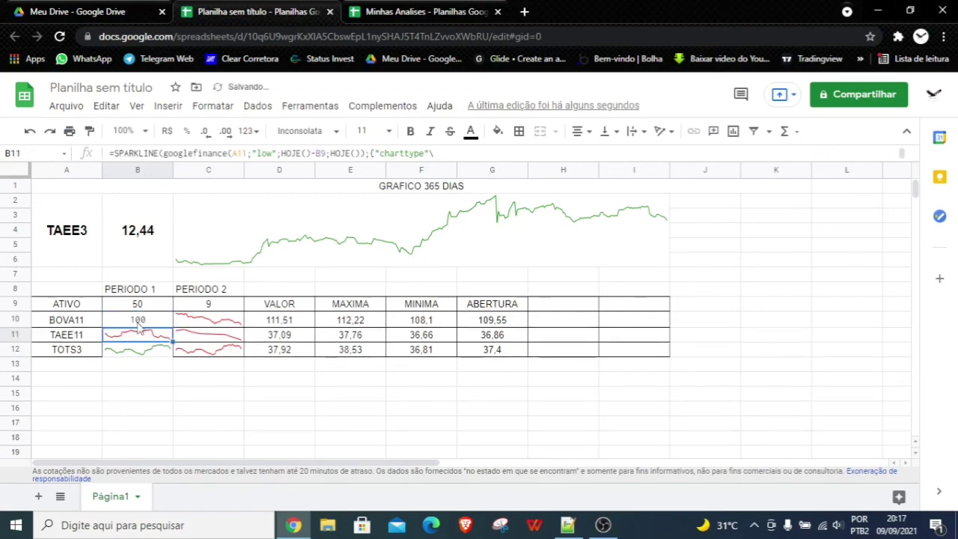
{"action": "key", "text": "ctrl+z"}
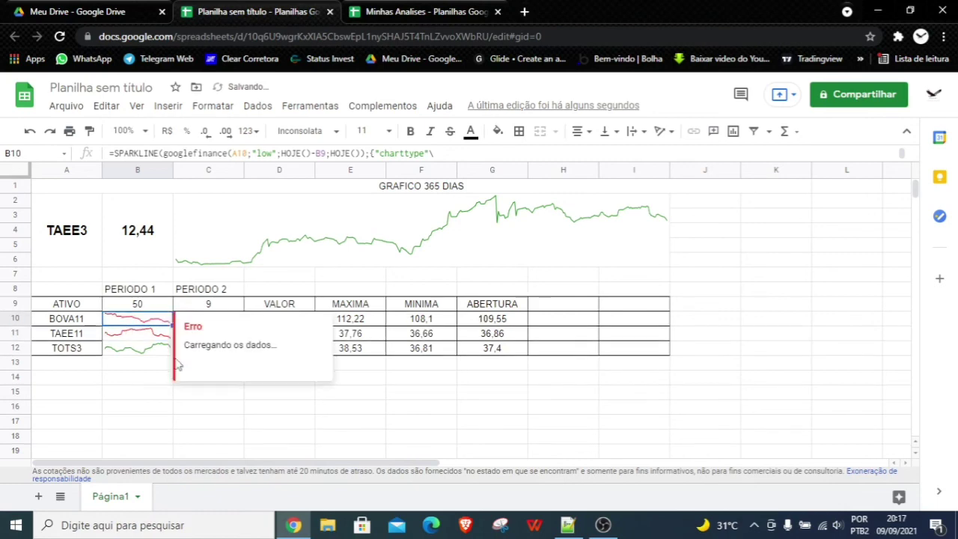
Change PERIODO 1 to 100, then 150, settling on 200 days
{"action": "left_click", "coordinate": [137, 308]}
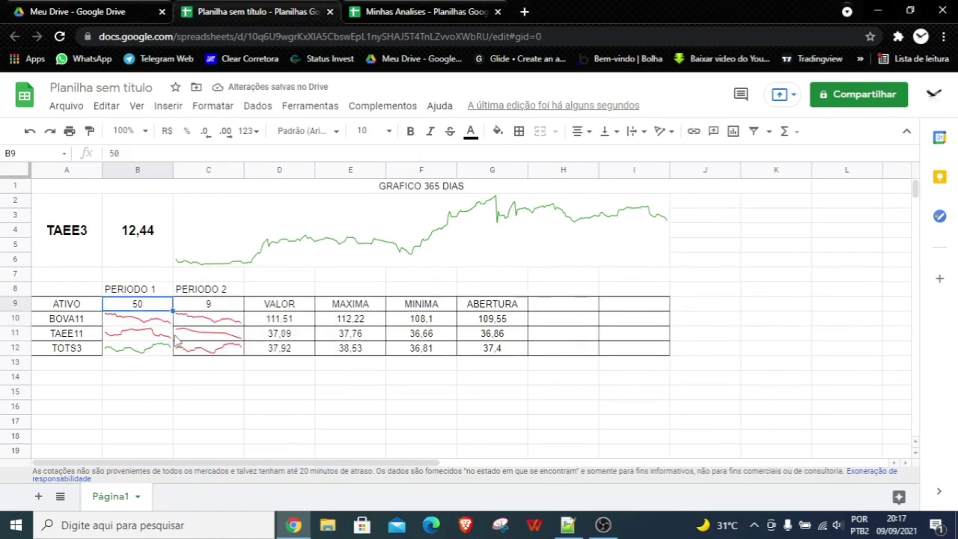
{"action": "type", "text": "100"}
{"action": "key", "text": "Return"}
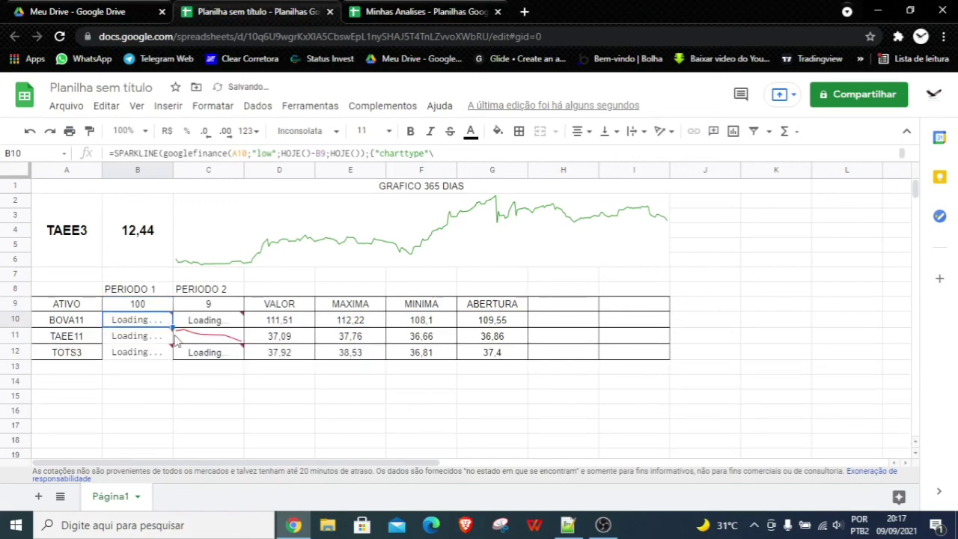
{"action": "left_click", "coordinate": [134, 307]}
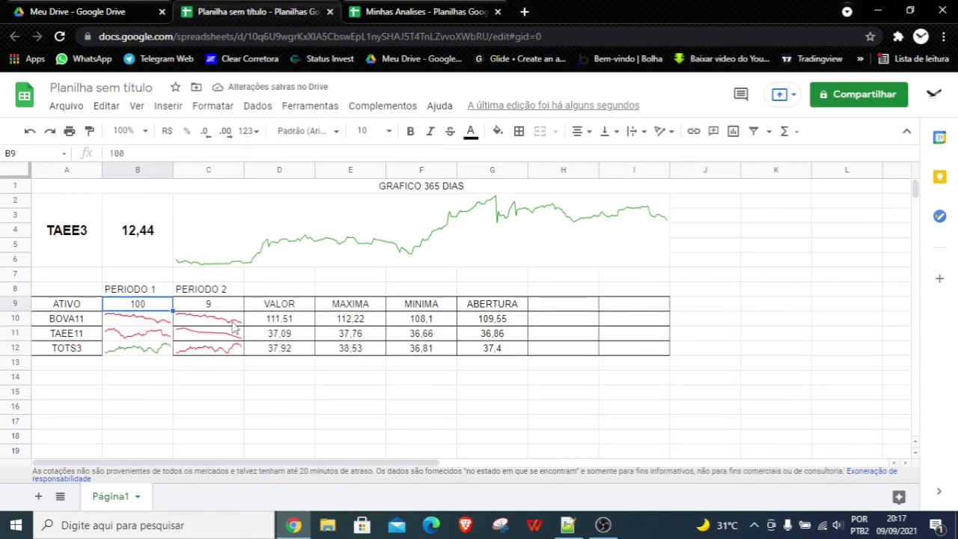
{"action": "type", "text": "1"}
{"action": "type", "text": "5"}
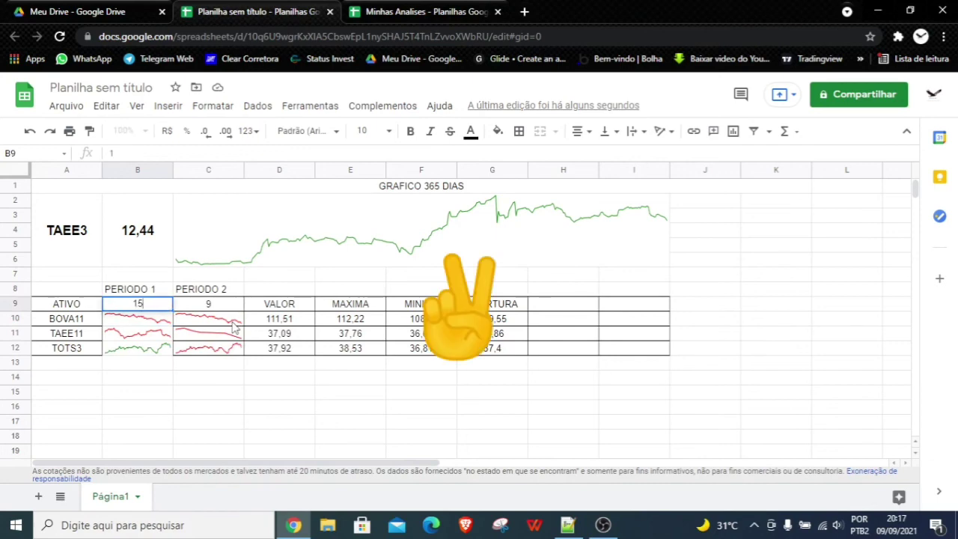
{"action": "type", "text": "0"}
{"action": "key", "text": "Return"}
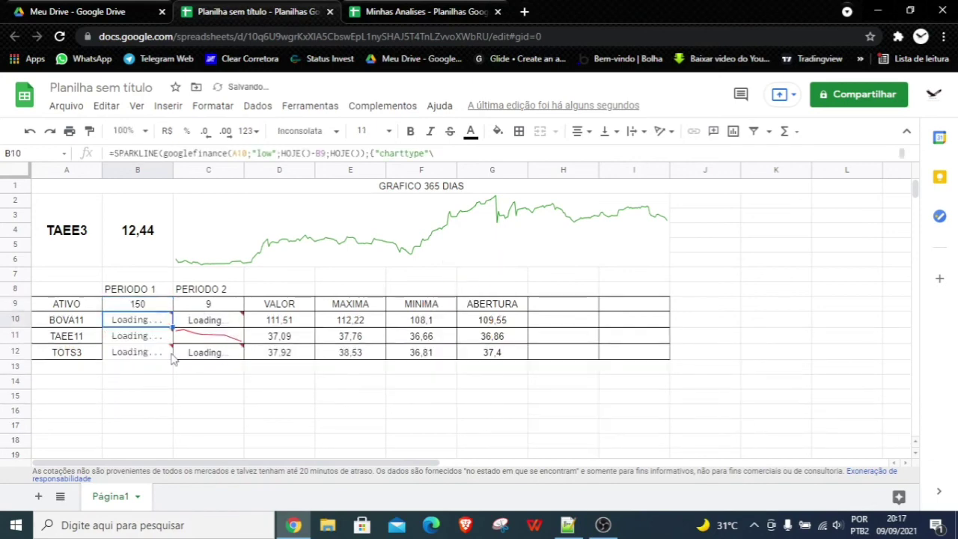
{"action": "left_click", "coordinate": [140, 308]}
{"action": "type", "text": "2"}
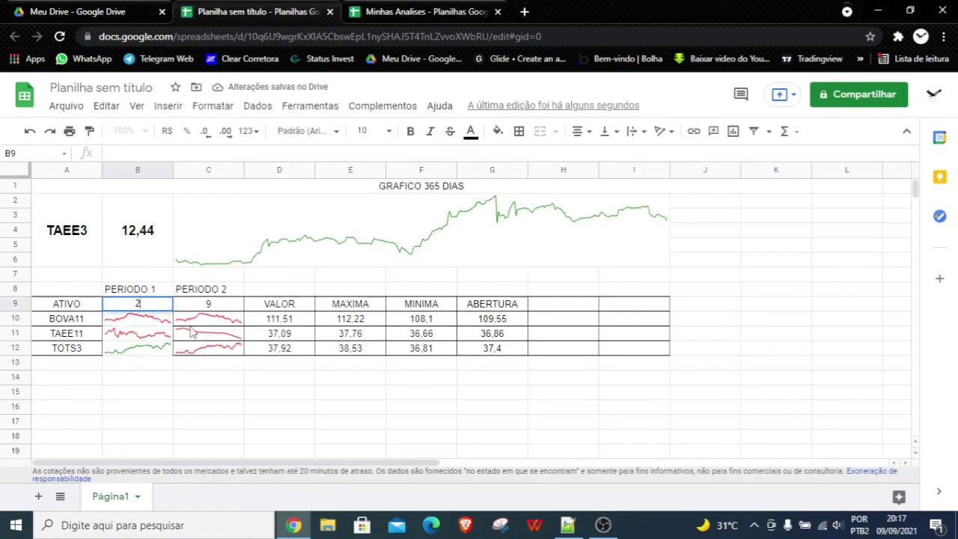
{"action": "type", "text": "00"}
{"action": "key", "text": "Return"}
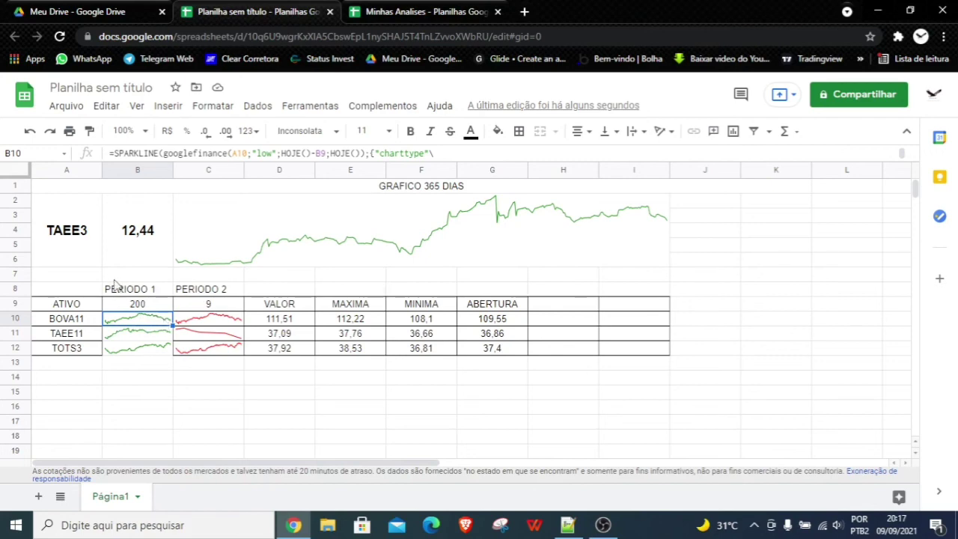
Replace TAEE3 with BOVA11 in the merged ticker cell A2:A6
{"action": "left_click", "coordinate": [83, 264]}
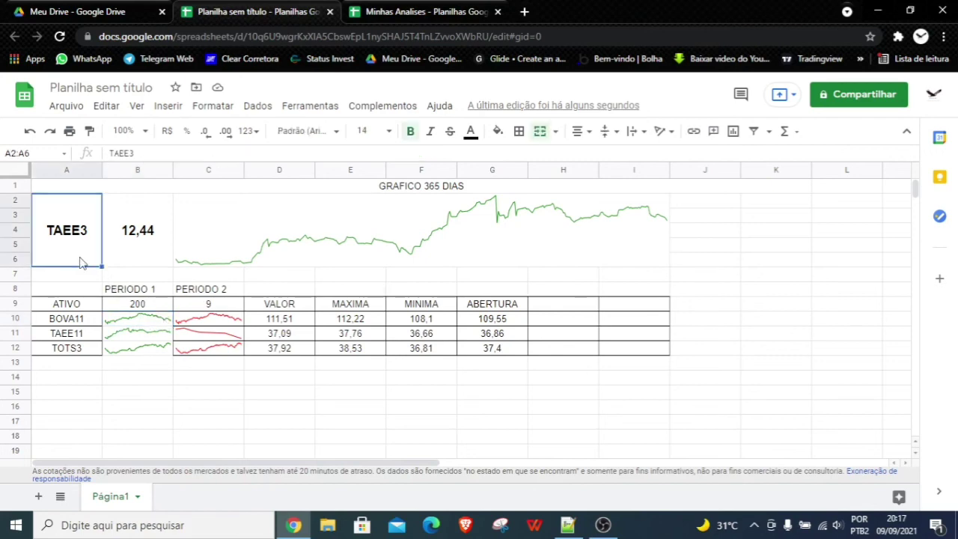
{"action": "type", "text": "BOVA"}
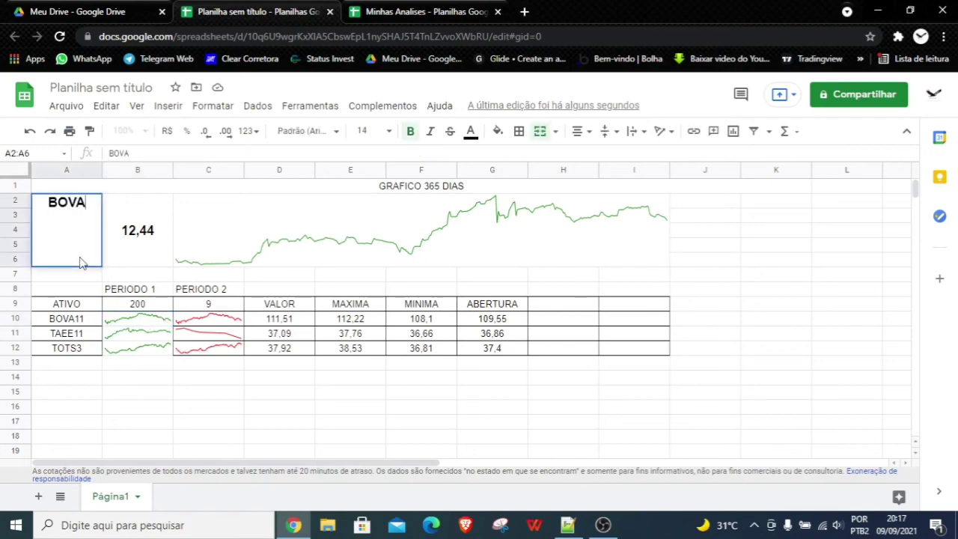
{"action": "type", "text": "11"}
{"action": "key", "text": "Return"}
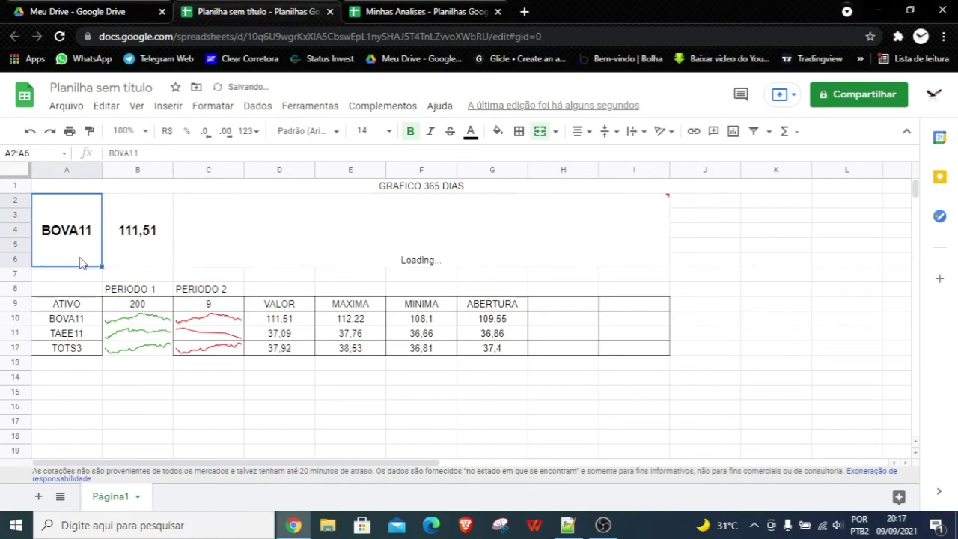